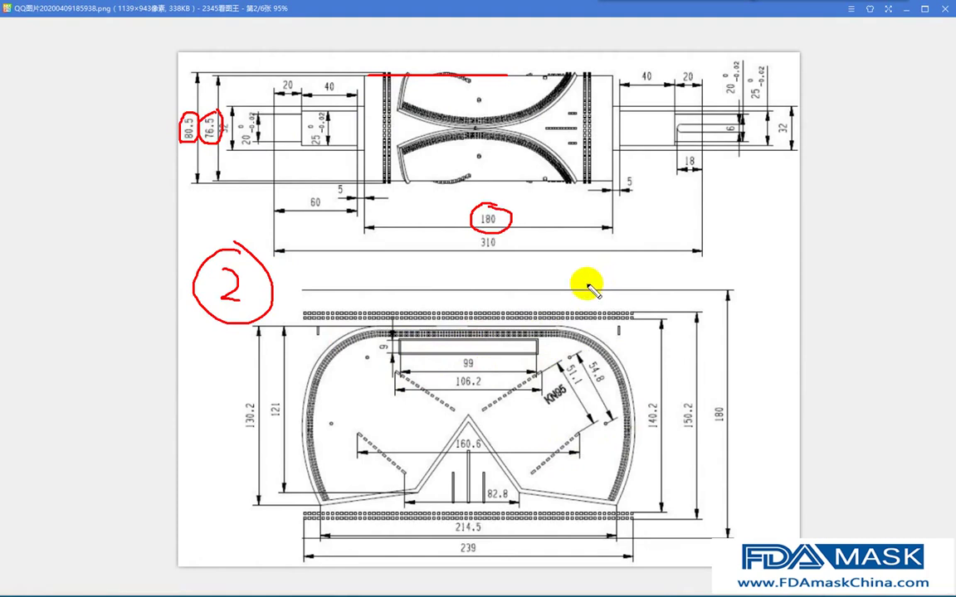
Step: Switch to NX and bring the half-mask curves into view, checking the layer settings
{"action": "key", "text": "Escape"}
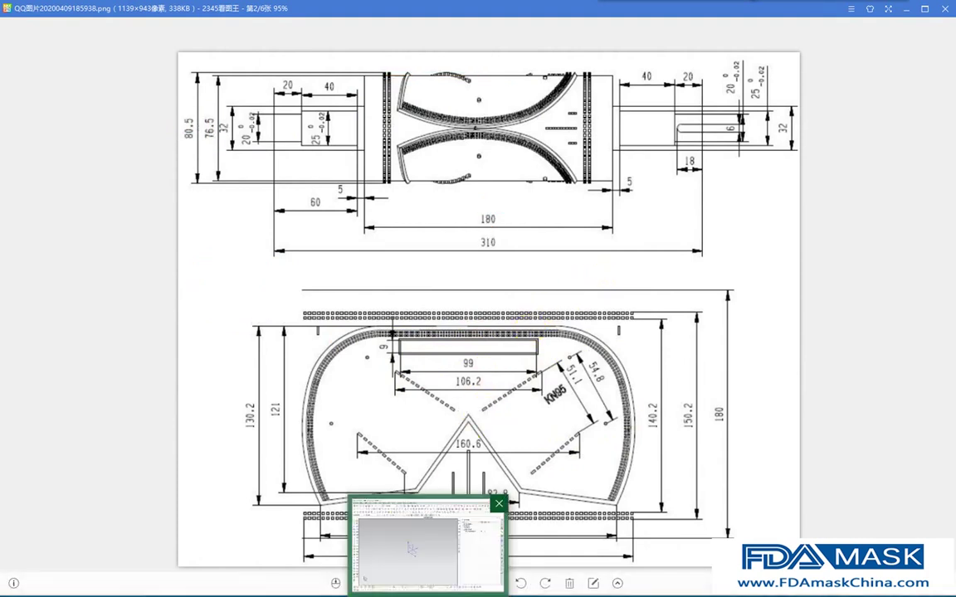
{"action": "left_click", "coordinate": [428, 595]}
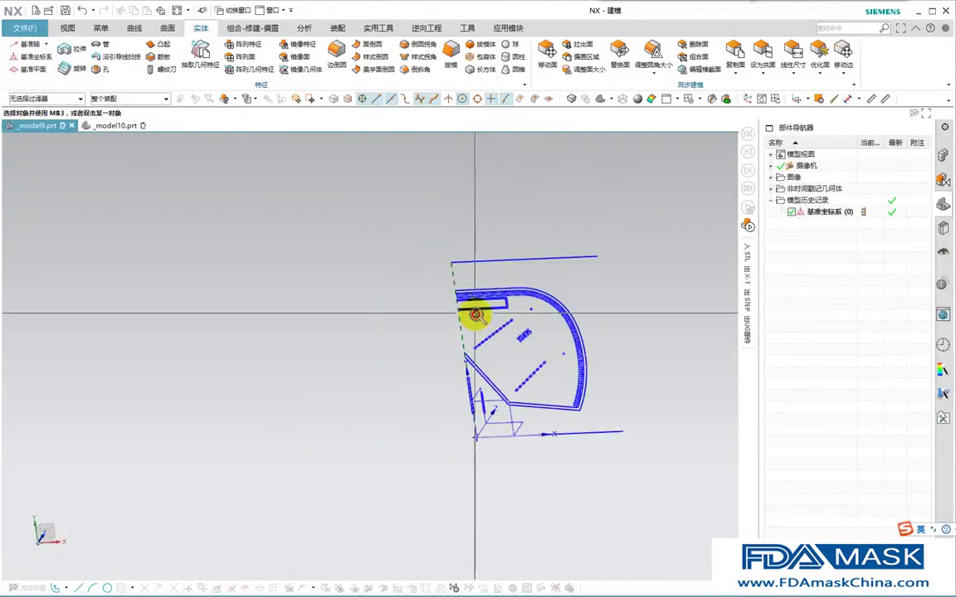
{"action": "mouse_move", "coordinate": [474, 315]}
{"action": "middle_mouse_down"}
{"action": "mouse_move", "coordinate": [546, 400]}
{"action": "mouse_move", "coordinate": [529, 306]}
{"action": "mouse_move", "coordinate": [568, 396]}
{"action": "mouse_move", "coordinate": [447, 346]}
{"action": "mouse_move", "coordinate": [485, 339]}
{"action": "mouse_move", "coordinate": [493, 317]}
{"action": "mouse_move", "coordinate": [499, 324]}
{"action": "middle_mouse_up"}
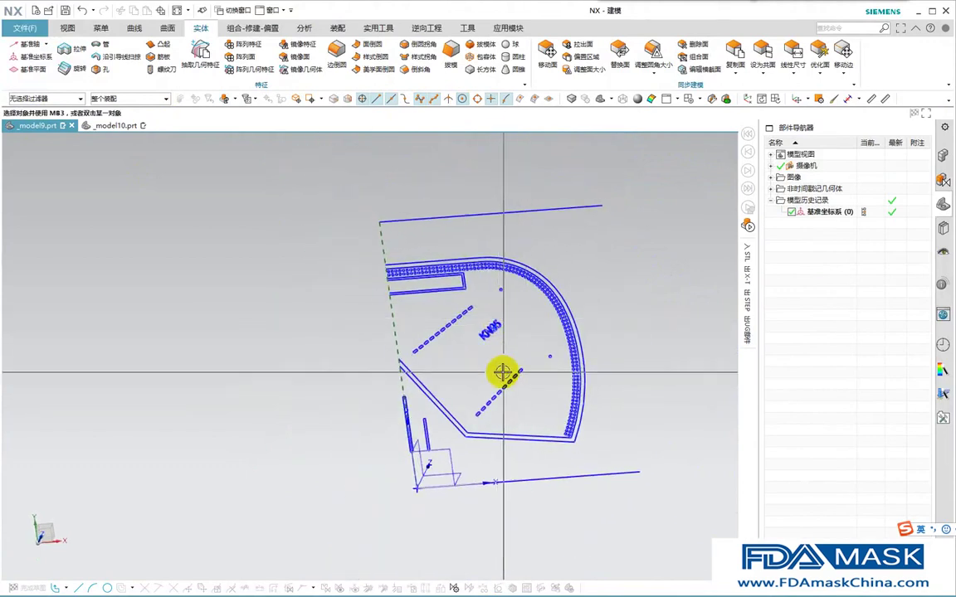
{"action": "scroll", "coordinate": [405, 278], "scroll_direction": "up", "scroll_amount": 6}
{"action": "scroll", "coordinate": [445, 275], "scroll_direction": "down", "scroll_amount": 3}
{"action": "right_click_drag", "start_coordinate": [443, 273], "coordinate": [450, 208]}
{"action": "scroll", "coordinate": [443, 265], "scroll_direction": "down", "scroll_amount": 1}
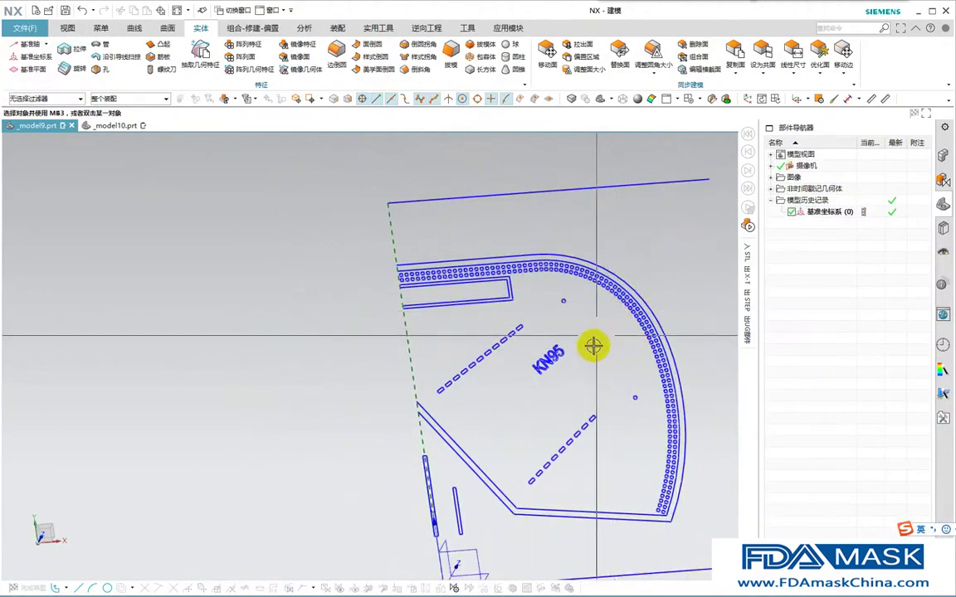
{"action": "key", "text": "ctrl+l"}
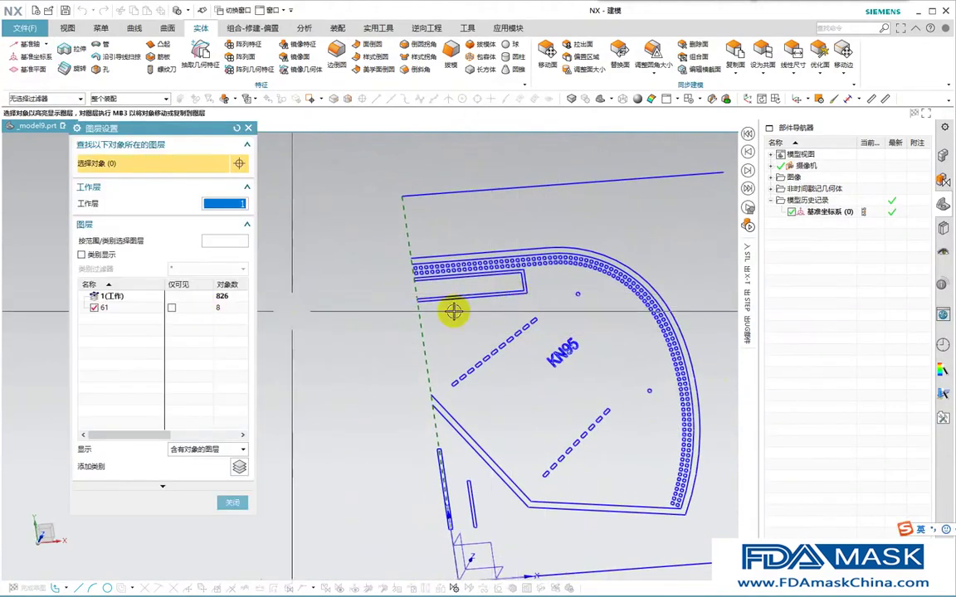
{"action": "key", "text": "Escape"}
Step: Start an Extrude with the section curve rule set to connected curves (相连曲线)
{"action": "scroll", "coordinate": [464, 273], "scroll_direction": "up", "scroll_amount": 4}
{"action": "right_click_drag", "start_coordinate": [470, 284], "coordinate": [485, 326]}
{"action": "scroll", "coordinate": [418, 278], "scroll_direction": "down", "scroll_amount": 2}
{"action": "scroll", "coordinate": [416, 235], "scroll_direction": "down", "scroll_amount": 4}
{"action": "scroll", "coordinate": [458, 554], "scroll_direction": "up", "scroll_amount": 6}
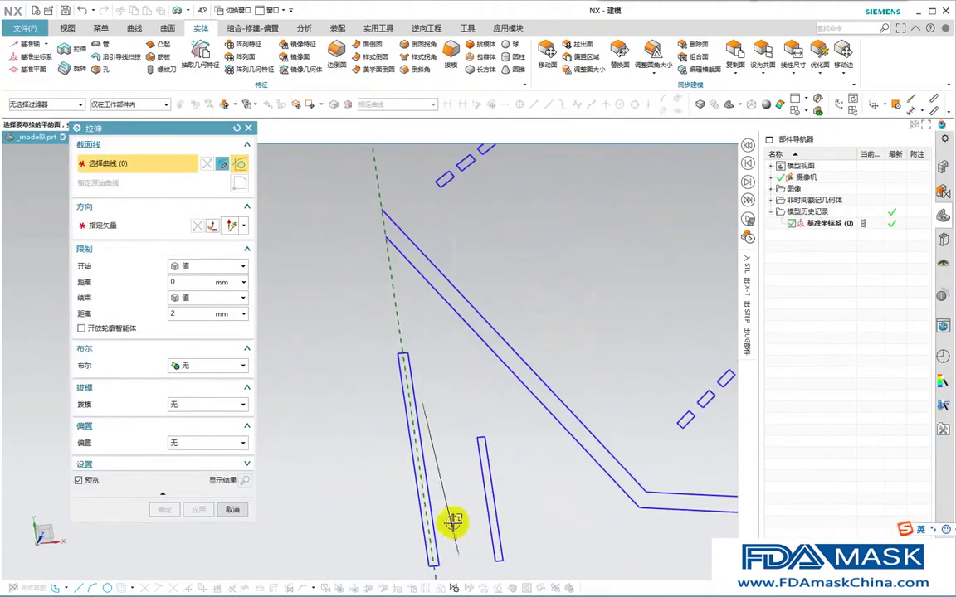
{"action": "scroll", "coordinate": [464, 384], "scroll_direction": "down", "scroll_amount": 3}
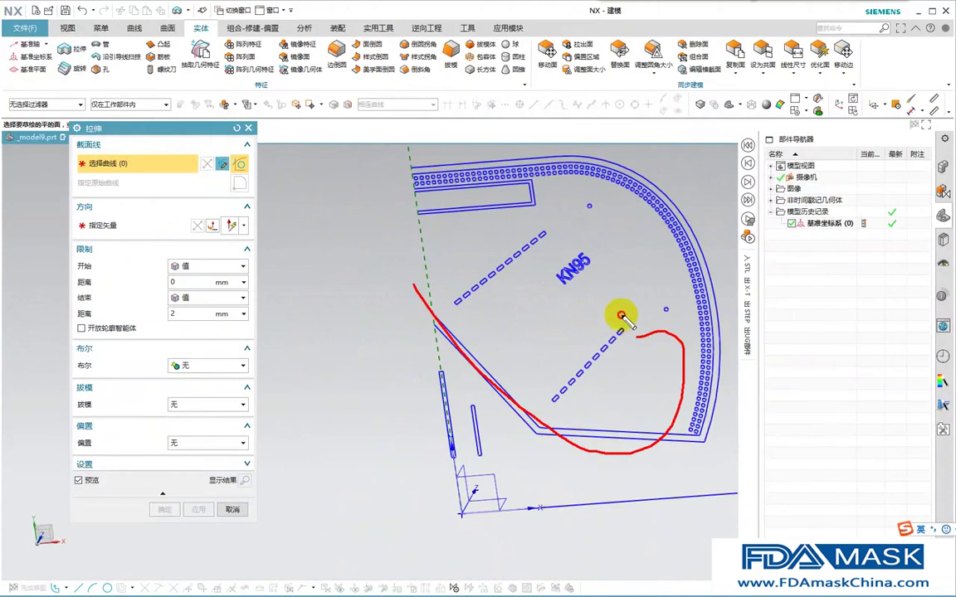
{"action": "left_click_drag", "start_coordinate": [626, 317], "coordinate": [626, 327]}
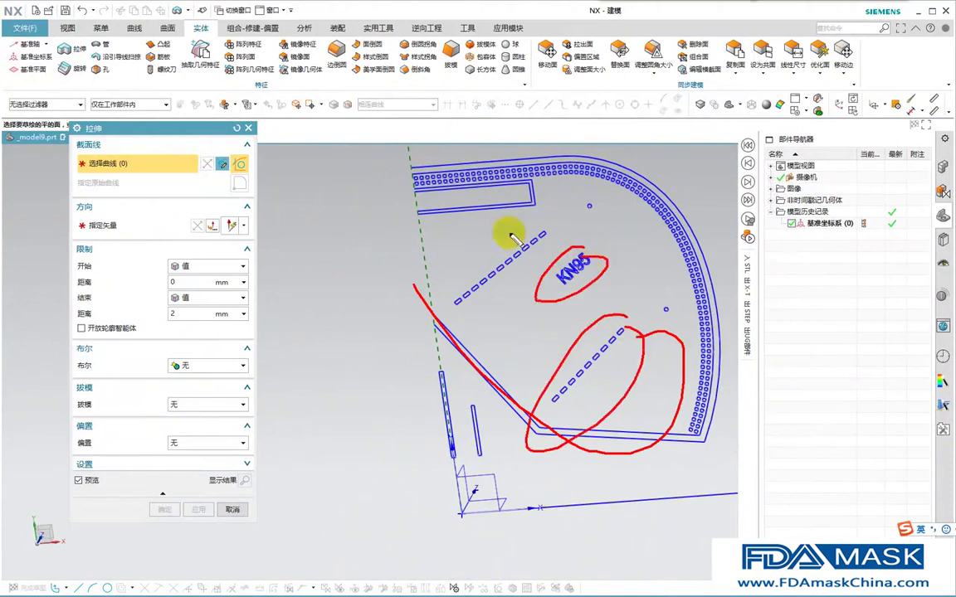
{"action": "key", "text": "Escape"}
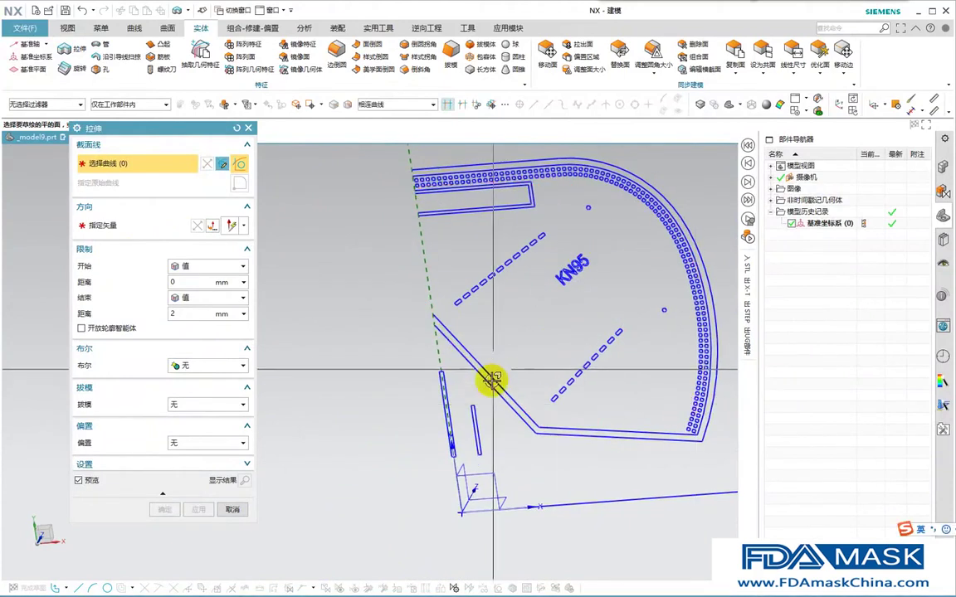
{"action": "scroll", "coordinate": [493, 383], "scroll_direction": "down", "scroll_amount": 1}
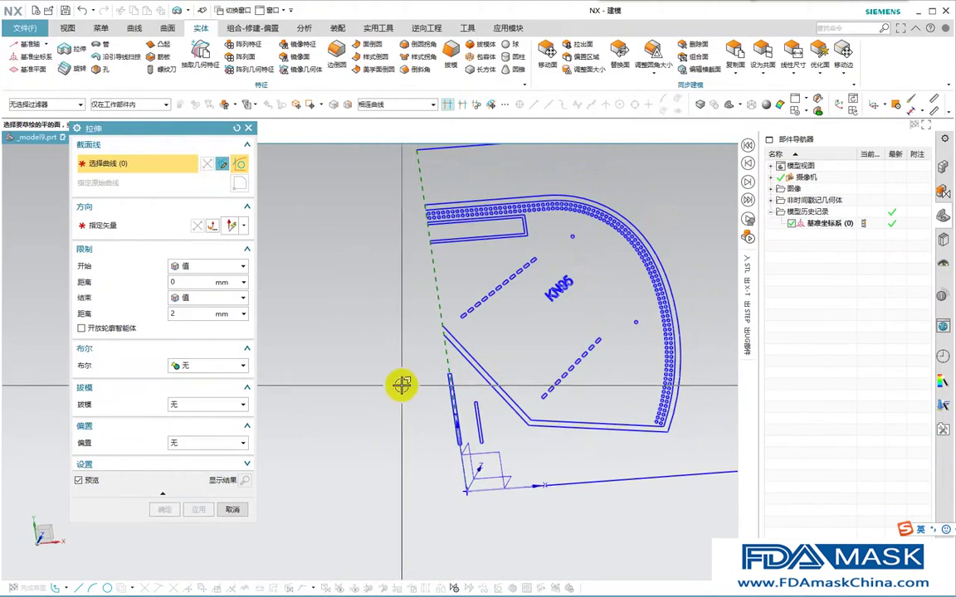
{"action": "middle_click_drag", "start_coordinate": [538, 240], "coordinate": [540, 272], "text": "shift"}
{"action": "left_click", "coordinate": [380, 104]}
{"action": "left_click", "coordinate": [394, 127]}
Step: Extrude the double outer outline of the half mask as a closed band with a 2 mm end distance
{"action": "scroll", "coordinate": [465, 208], "scroll_direction": "up", "scroll_amount": 3}
{"action": "middle_click_drag", "start_coordinate": [474, 216], "coordinate": [479, 283]}
{"action": "scroll", "coordinate": [514, 267], "scroll_direction": "down", "scroll_amount": 5}
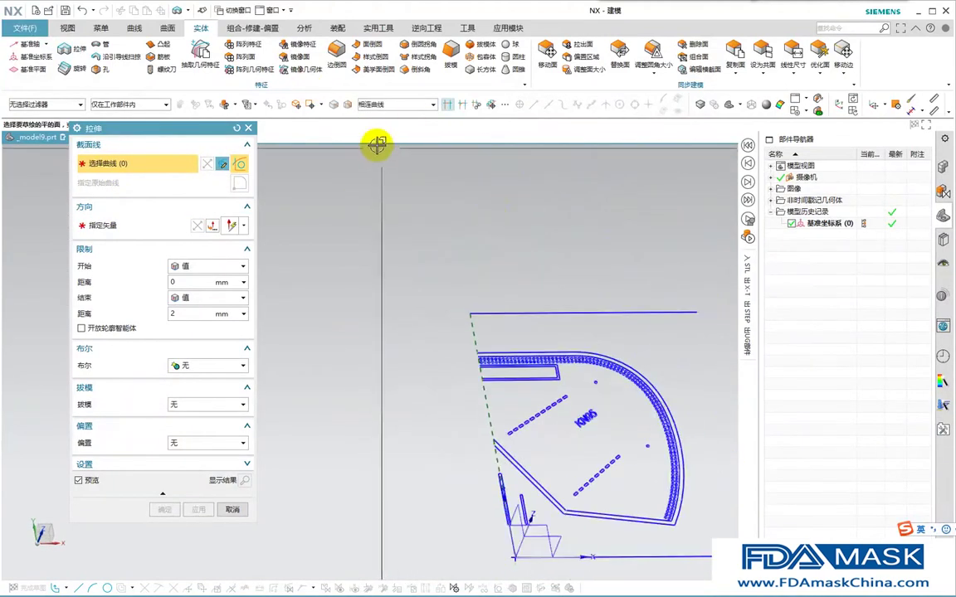
{"action": "scroll", "coordinate": [514, 465], "scroll_direction": "up", "scroll_amount": 5}
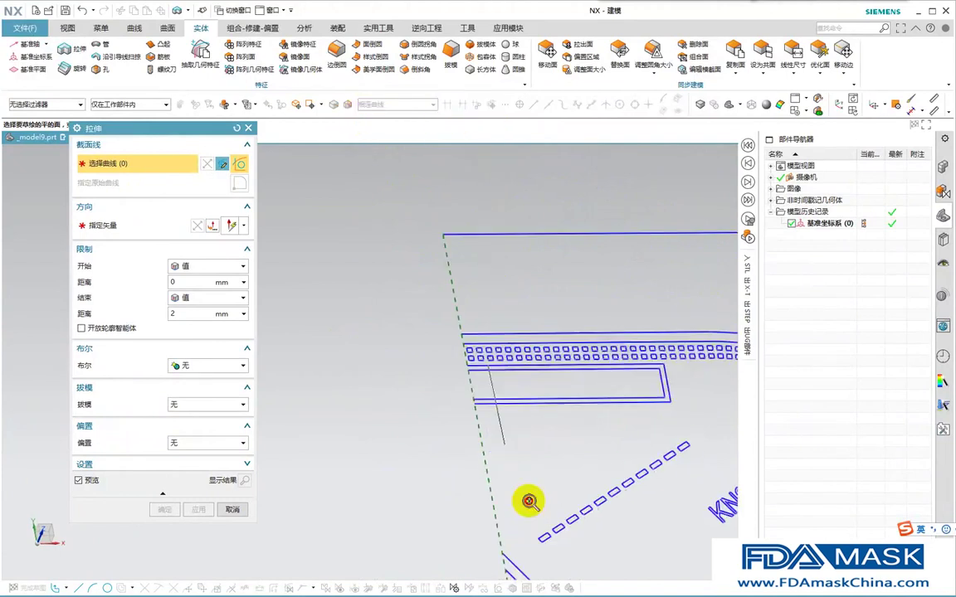
{"action": "left_click", "coordinate": [465, 322]}
{"action": "left_click", "coordinate": [464, 326]}
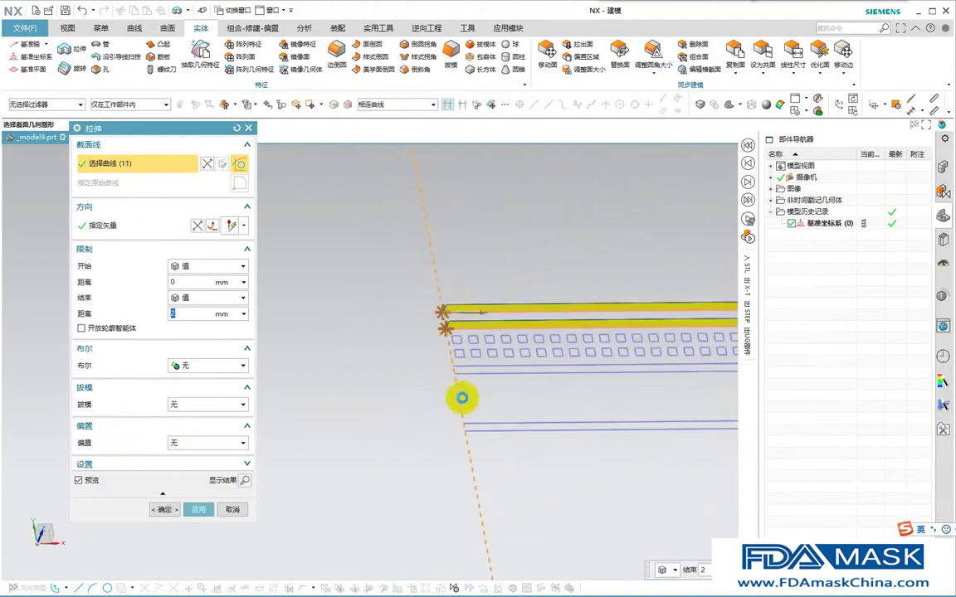
{"action": "scroll", "coordinate": [448, 326], "scroll_direction": "down", "scroll_amount": 6}
{"action": "scroll", "coordinate": [480, 462], "scroll_direction": "up", "scroll_amount": 6}
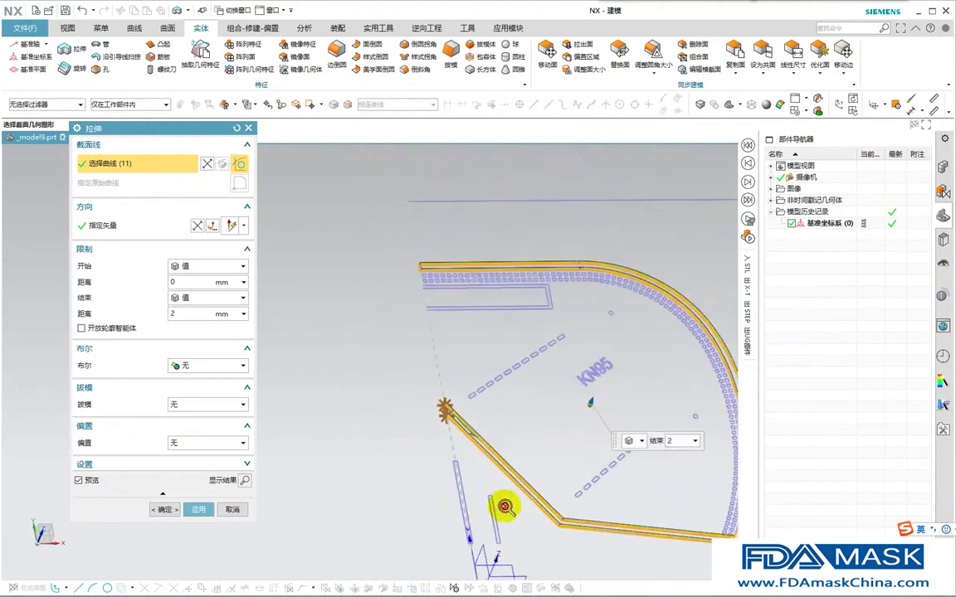
{"action": "left_click", "coordinate": [460, 392]}
{"action": "scroll", "coordinate": [459, 426], "scroll_direction": "down", "scroll_amount": 5}
{"action": "middle_click", "coordinate": [514, 288]}
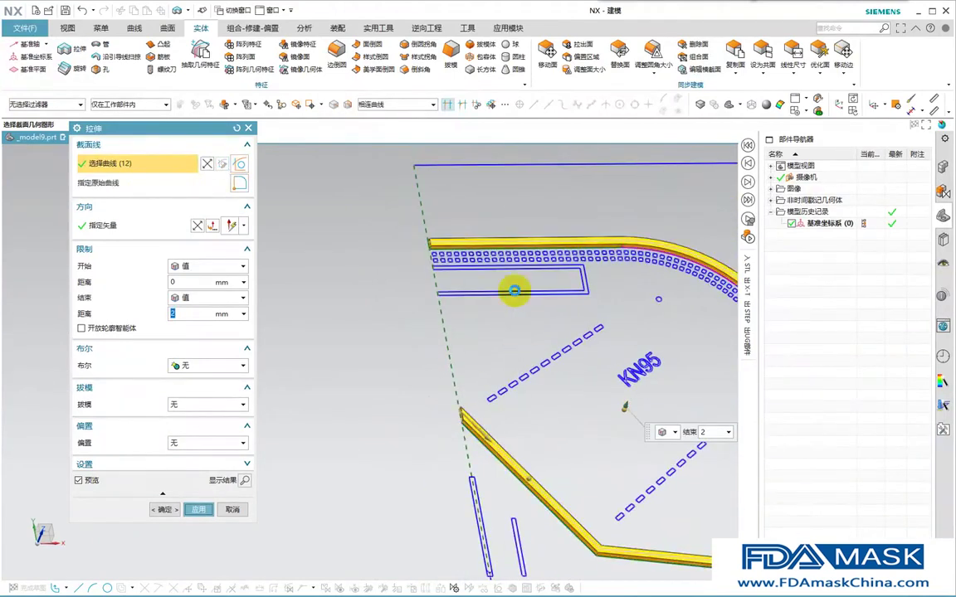
{"action": "middle_click", "coordinate": [513, 282]}
{"action": "left_click", "coordinate": [505, 235]}
{"action": "middle_click", "coordinate": [505, 234]}
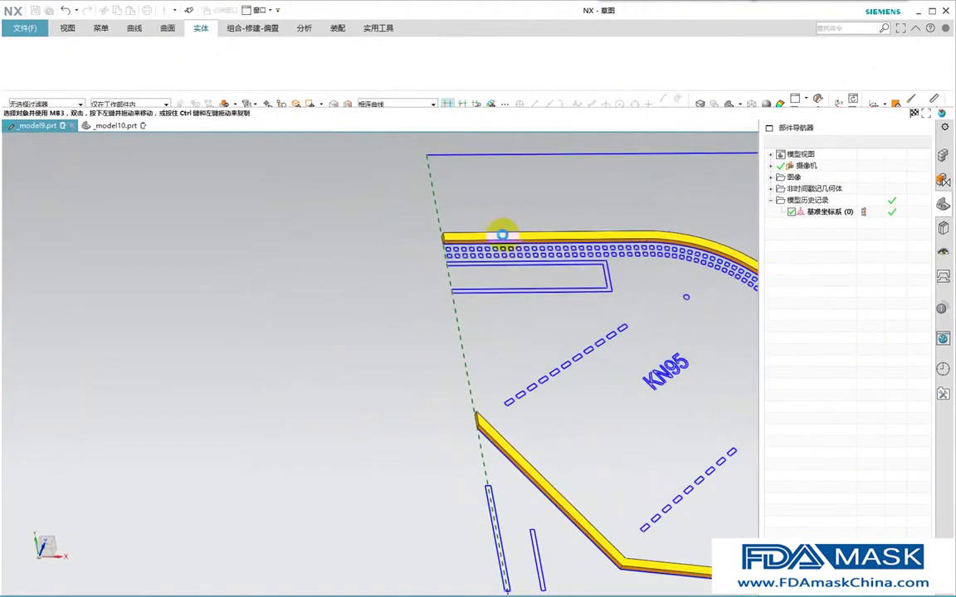
{"action": "key", "text": "ctrl+q"}
{"action": "scroll", "coordinate": [474, 256], "scroll_direction": "up", "scroll_amount": 4}
{"action": "key", "text": "Escape"}
Step: Hide the extruded outline band of the half mask
{"action": "double_click", "coordinate": [458, 239]}
{"action": "middle_click", "coordinate": [436, 213]}
{"action": "left_click", "coordinate": [419, 230]}
{"action": "key", "text": "ctrl+b"}
{"action": "scroll", "coordinate": [422, 236], "scroll_direction": "down", "scroll_amount": 5}
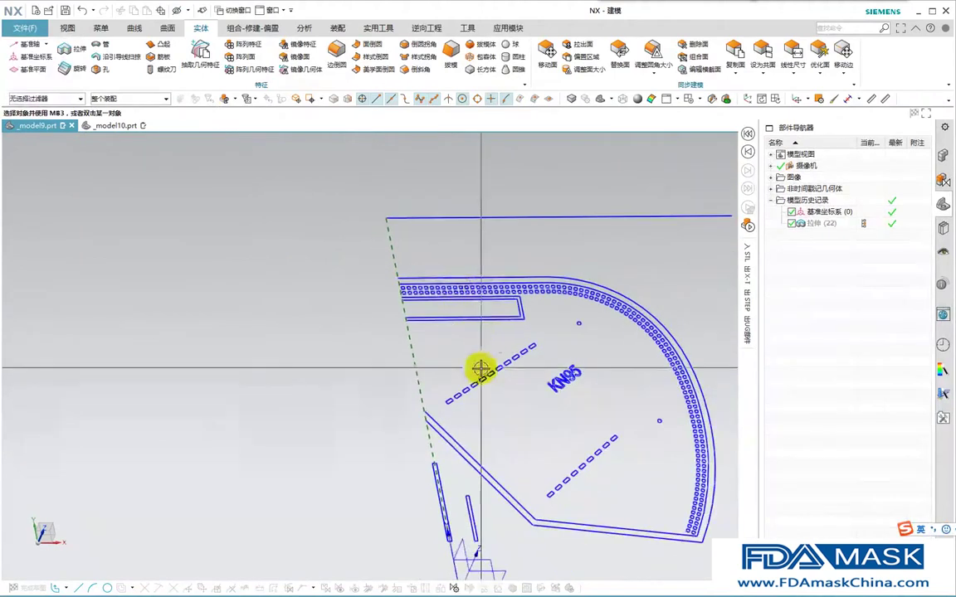
Step: Start an Extrude and select both small circles, both rows of dashes and the KN95 lettering as the section
{"action": "middle_click_drag", "start_coordinate": [480, 390], "coordinate": [490, 299], "text": "shift"}
{"action": "key", "text": "x"}
{"action": "scroll", "coordinate": [634, 337], "scroll_direction": "up", "scroll_amount": 1}
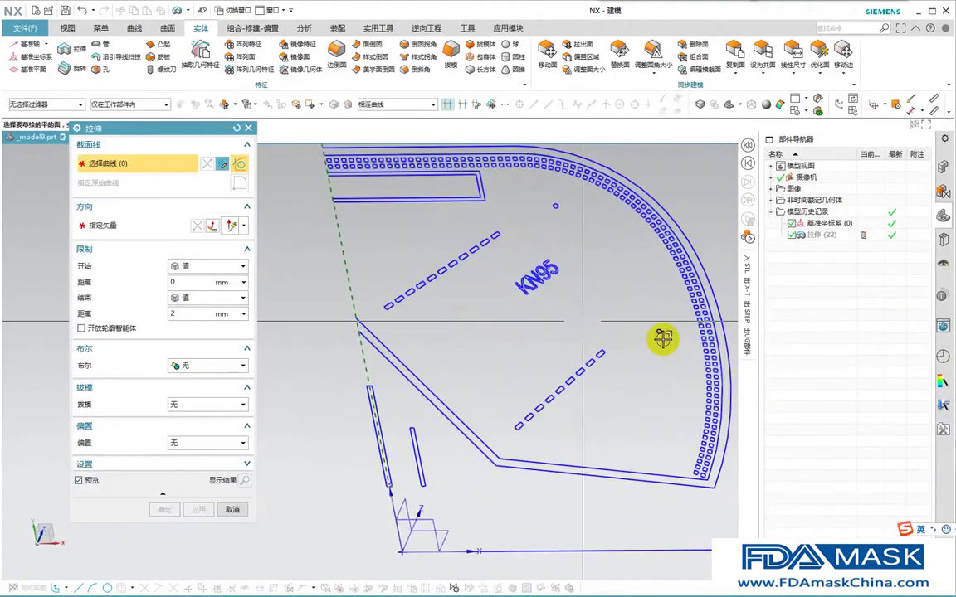
{"action": "left_click", "coordinate": [661, 327]}
{"action": "left_click_drag", "start_coordinate": [619, 332], "coordinate": [507, 441]}
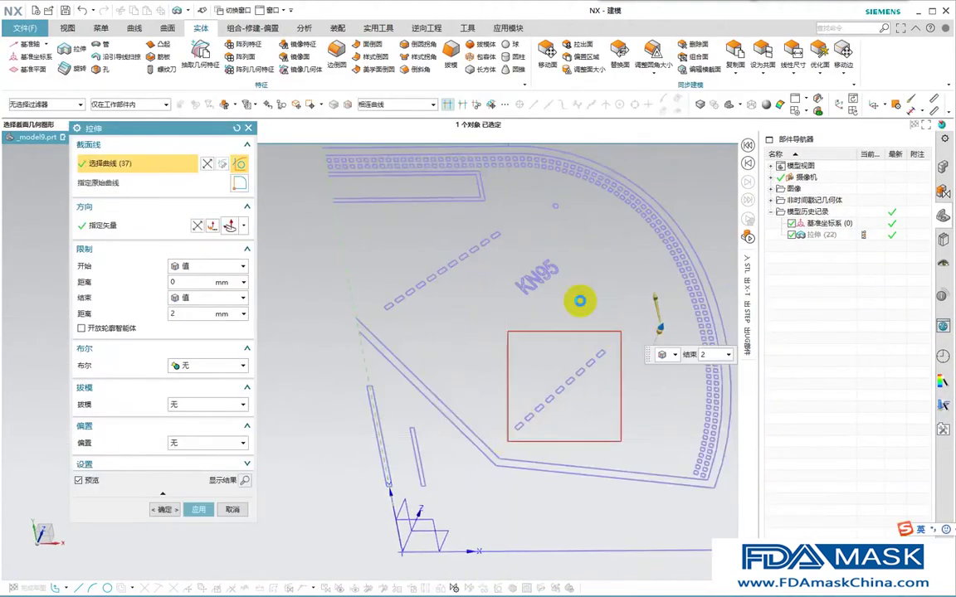
{"action": "left_click_drag", "start_coordinate": [586, 272], "coordinate": [522, 292]}
{"action": "left_click_drag", "start_coordinate": [585, 303], "coordinate": [368, 311]}
{"action": "left_click_drag", "start_coordinate": [564, 196], "coordinate": [522, 228]}
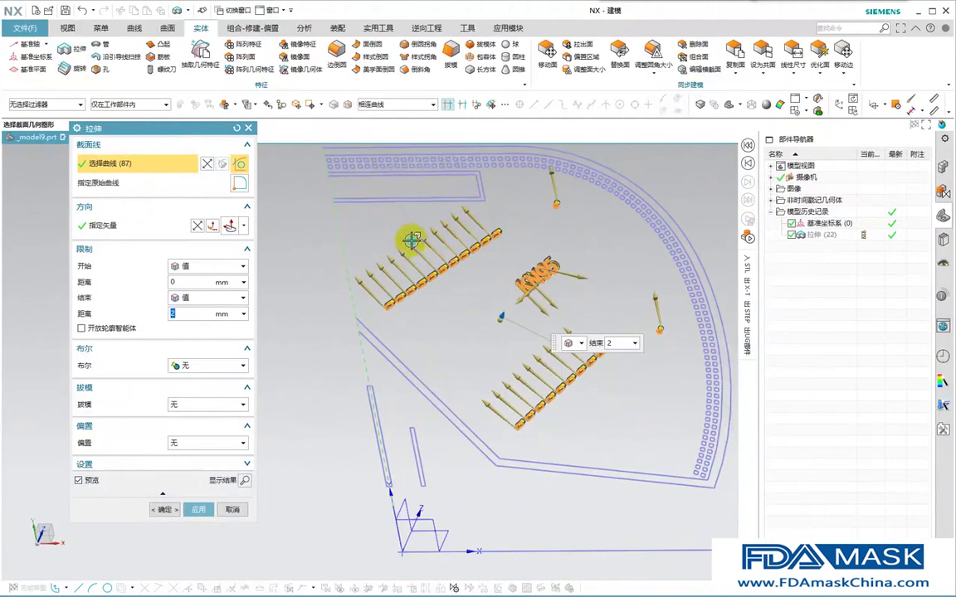
Step: Add the rectangular strip frame near the mask's upper edge to the section, closing its ends, and extrude everything 2 mm
{"action": "scroll", "coordinate": [448, 239], "scroll_direction": "up", "scroll_amount": 5}
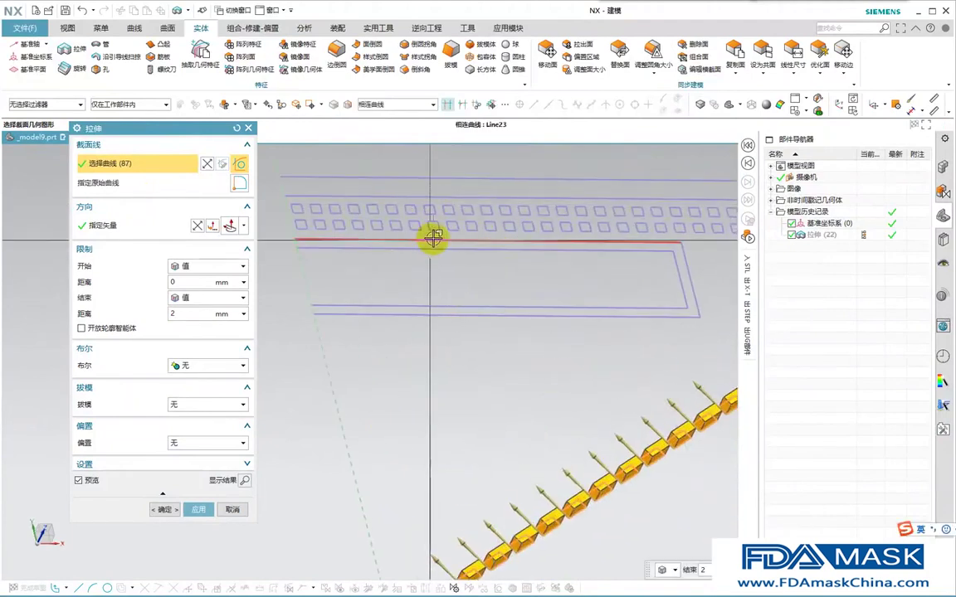
{"action": "left_click", "coordinate": [453, 250]}
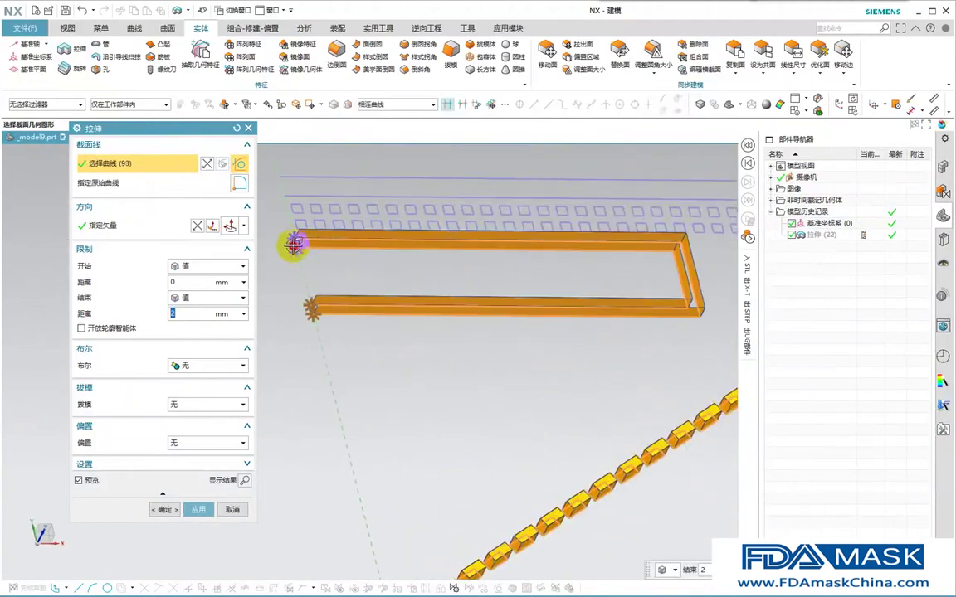
{"action": "scroll", "coordinate": [297, 266], "scroll_direction": "up", "scroll_amount": 4}
{"action": "left_click", "coordinate": [333, 373]}
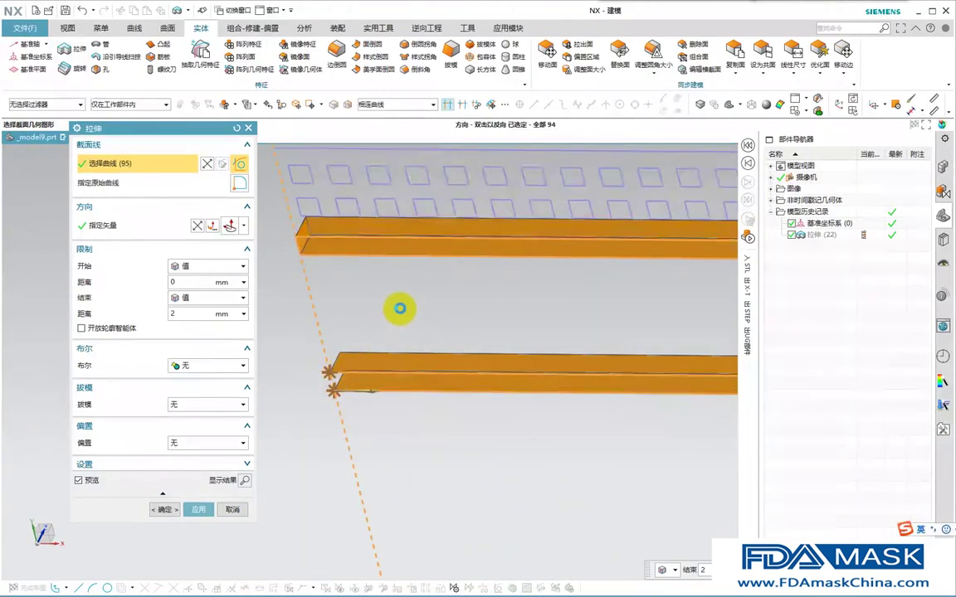
{"action": "scroll", "coordinate": [400, 308], "scroll_direction": "down", "scroll_amount": 6}
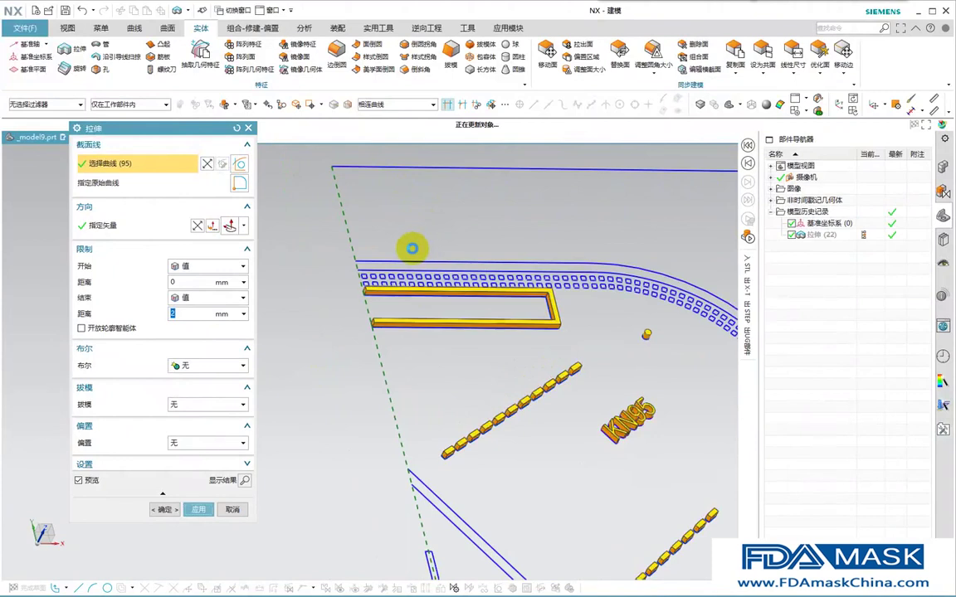
{"action": "middle_click", "coordinate": [528, 390]}
{"action": "key", "text": "s"}
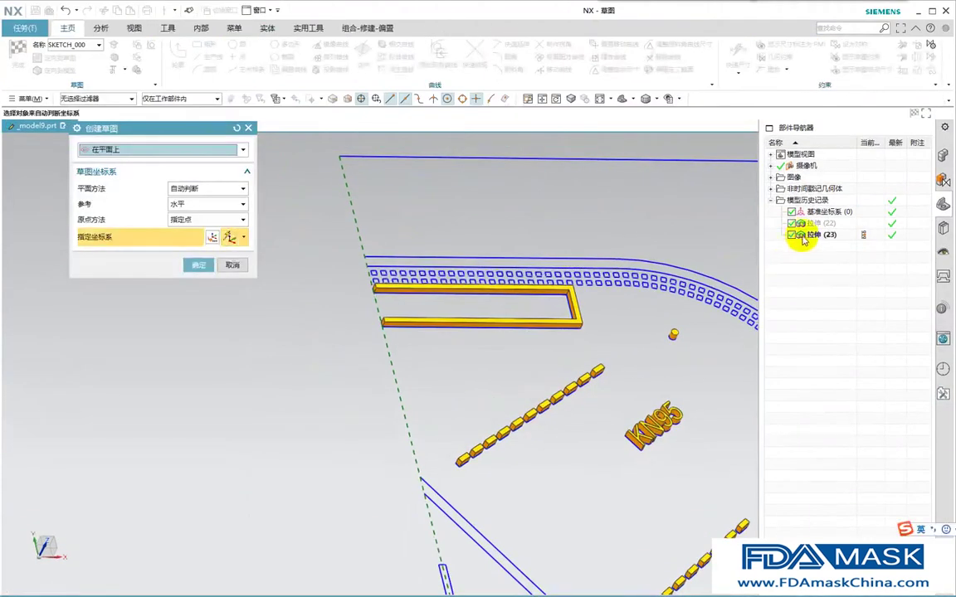
{"action": "key", "text": "Escape"}
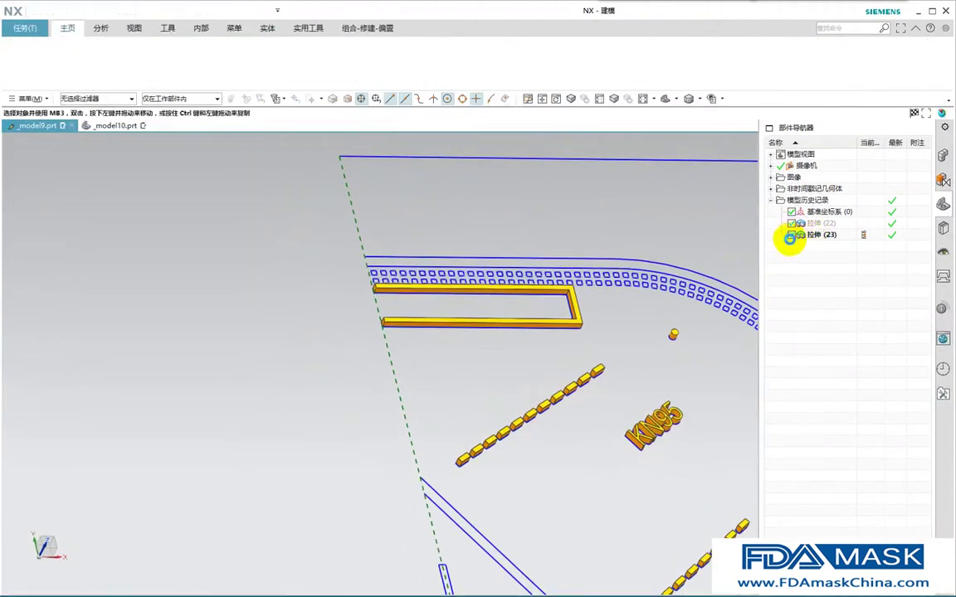
{"action": "key", "text": "Escape"}
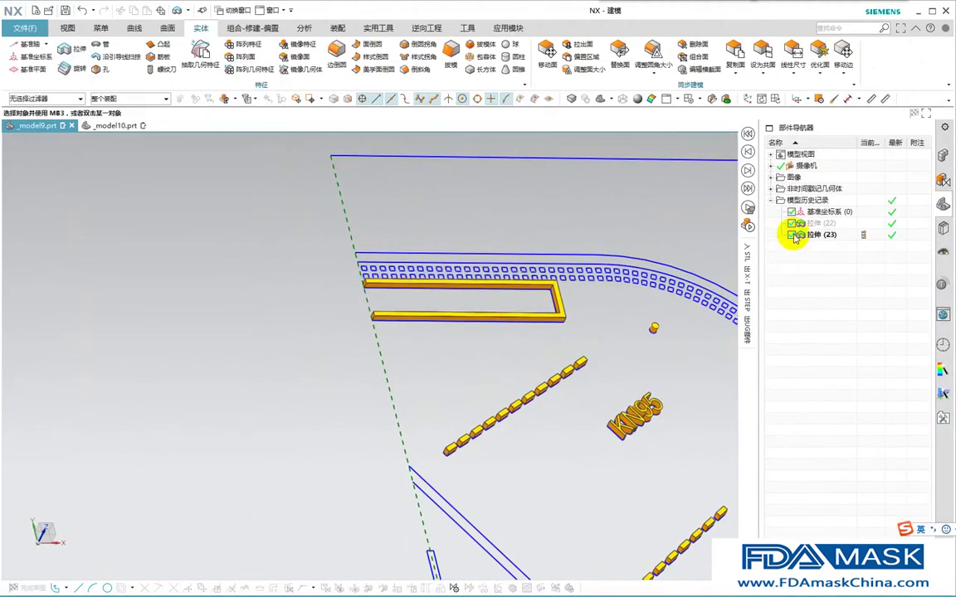
Step: Hide the extrusion of the lettering, dashes, circles and rectangular frame
{"action": "right_click", "coordinate": [828, 237]}
{"action": "left_click", "coordinate": [842, 248]}
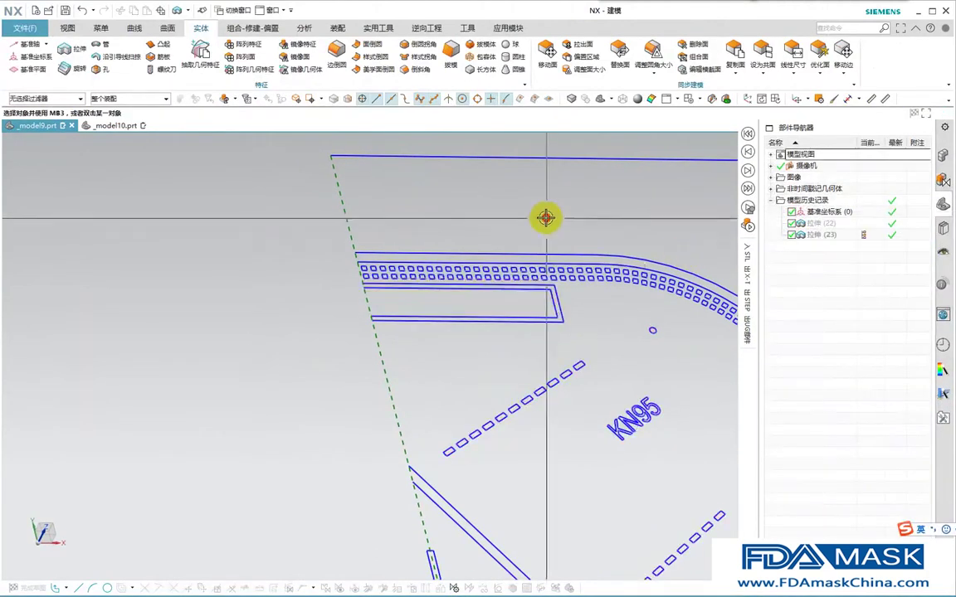
Step: Extrude the two narrow upright bars below the mask's nose notch by 2 mm
{"action": "scroll", "coordinate": [545, 217], "scroll_direction": "down", "scroll_amount": 3}
{"action": "scroll", "coordinate": [557, 376], "scroll_direction": "up", "scroll_amount": 3}
{"action": "middle_click_drag", "start_coordinate": [503, 456], "coordinate": [499, 303], "text": "shift"}
{"action": "key", "text": "x"}
{"action": "left_click_drag", "start_coordinate": [373, 306], "coordinate": [453, 488]}
{"action": "left_click_drag", "start_coordinate": [515, 471], "coordinate": [456, 357]}
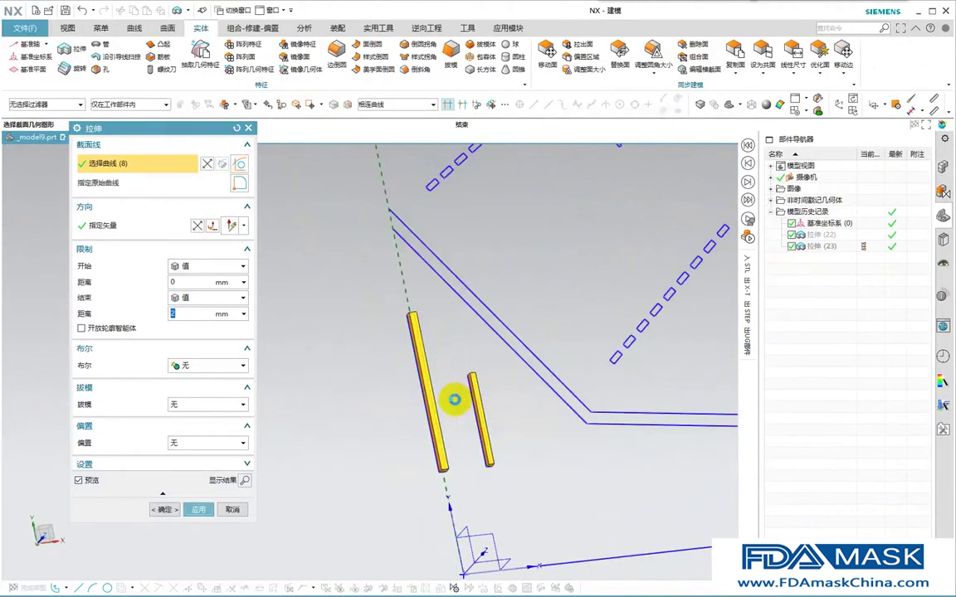
{"action": "middle_click", "coordinate": [455, 396]}
{"action": "key", "text": "s"}
{"action": "scroll", "coordinate": [520, 226], "scroll_direction": "down", "scroll_amount": 4}
{"action": "middle_click", "coordinate": [454, 335]}
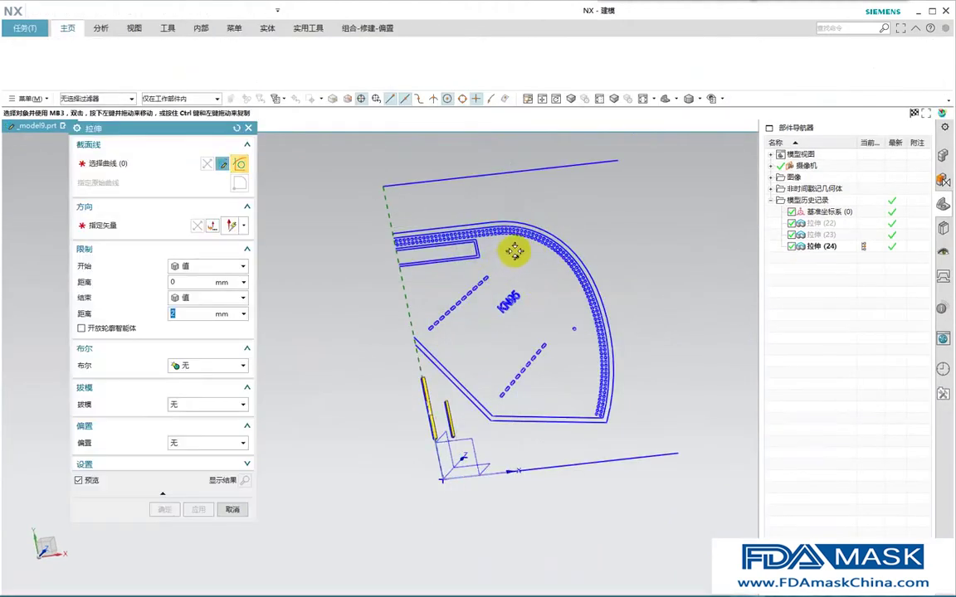
{"action": "key", "text": "Escape"}
Step: Start an Extrude with the preview off and select both rows of small squares along the mask's straight upper edge
{"action": "middle_click_drag", "start_coordinate": [426, 241], "coordinate": [438, 251]}
{"action": "key", "text": "F8"}
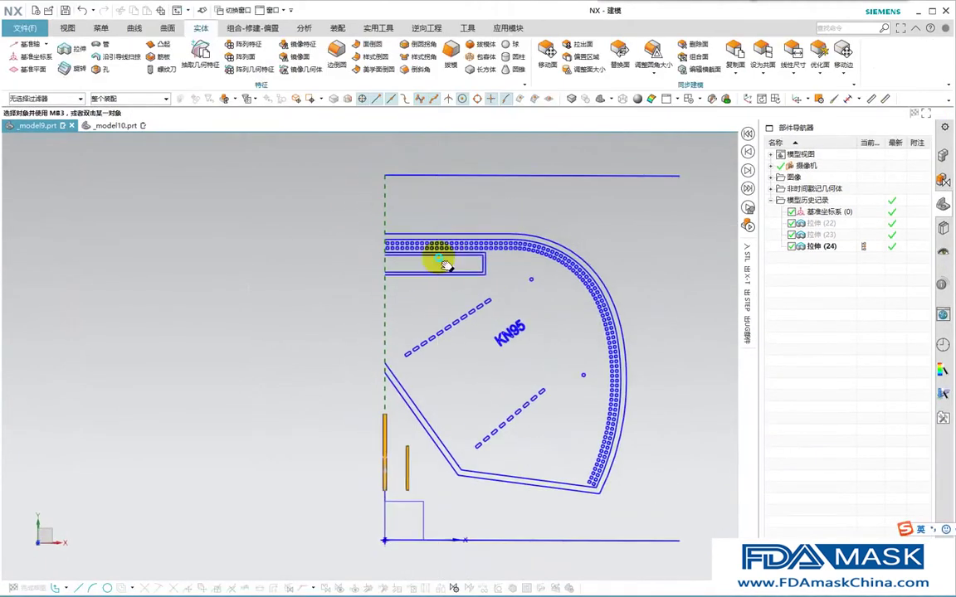
{"action": "key", "text": "x"}
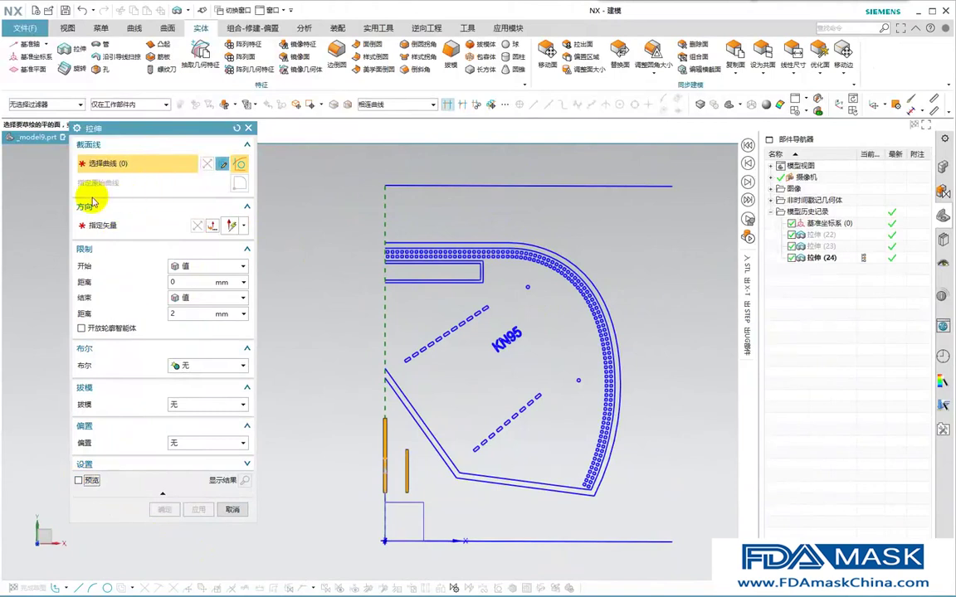
{"action": "scroll", "coordinate": [390, 253], "scroll_direction": "up", "scroll_amount": 5}
{"action": "left_click_drag", "start_coordinate": [492, 247], "coordinate": [685, 246]}
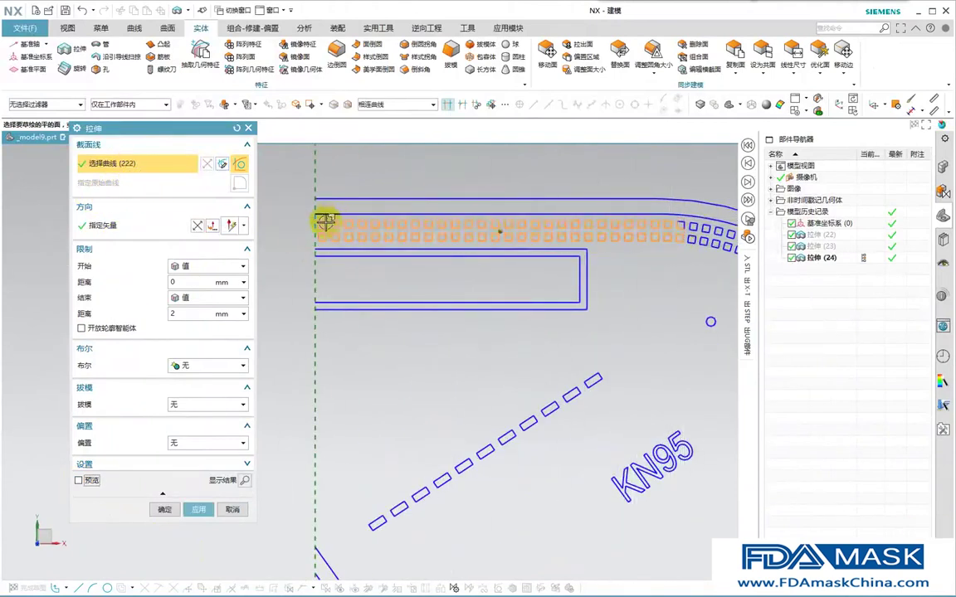
Step: Add the small squares along the mask's curved outer edge to the section, including those between the straight and curved stretches
{"action": "scroll", "coordinate": [324, 221], "scroll_direction": "down", "scroll_amount": 5}
{"action": "left_click_drag", "start_coordinate": [592, 490], "coordinate": [505, 210]}
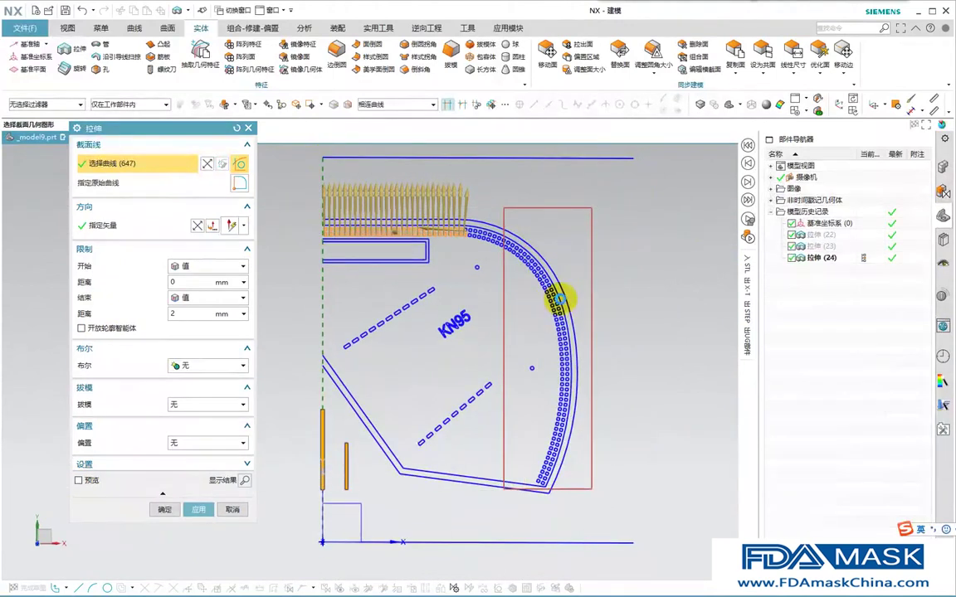
{"action": "left_click_drag", "start_coordinate": [509, 242], "coordinate": [507, 240]}
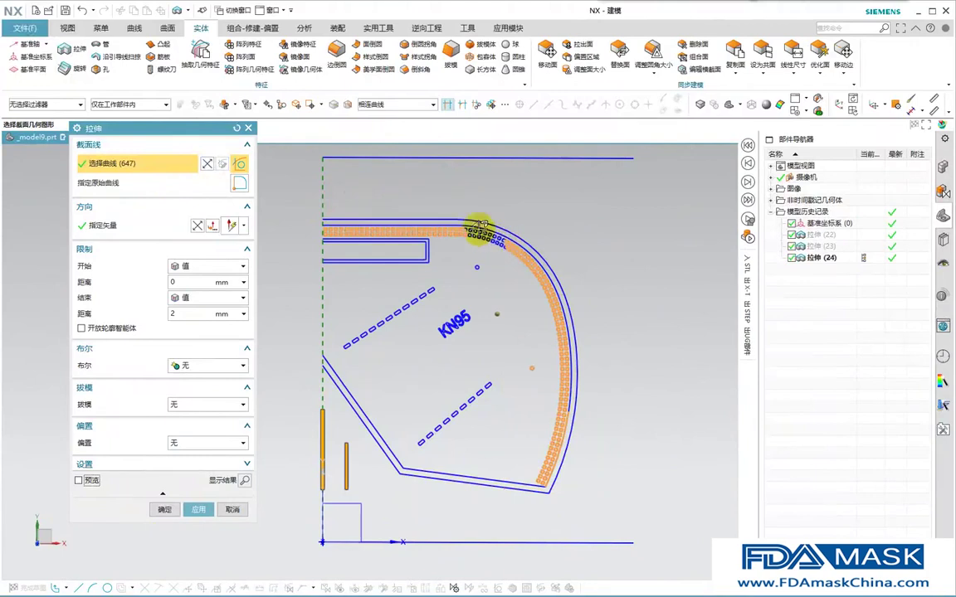
{"action": "scroll", "coordinate": [481, 262], "scroll_direction": "up", "scroll_amount": 5}
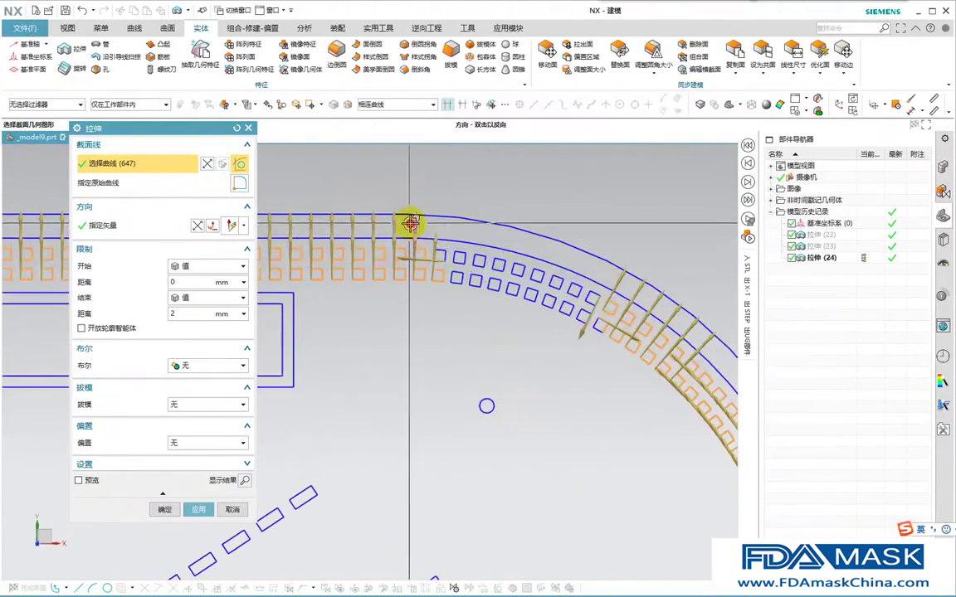
{"action": "left_click_drag", "start_coordinate": [619, 368], "coordinate": [433, 240]}
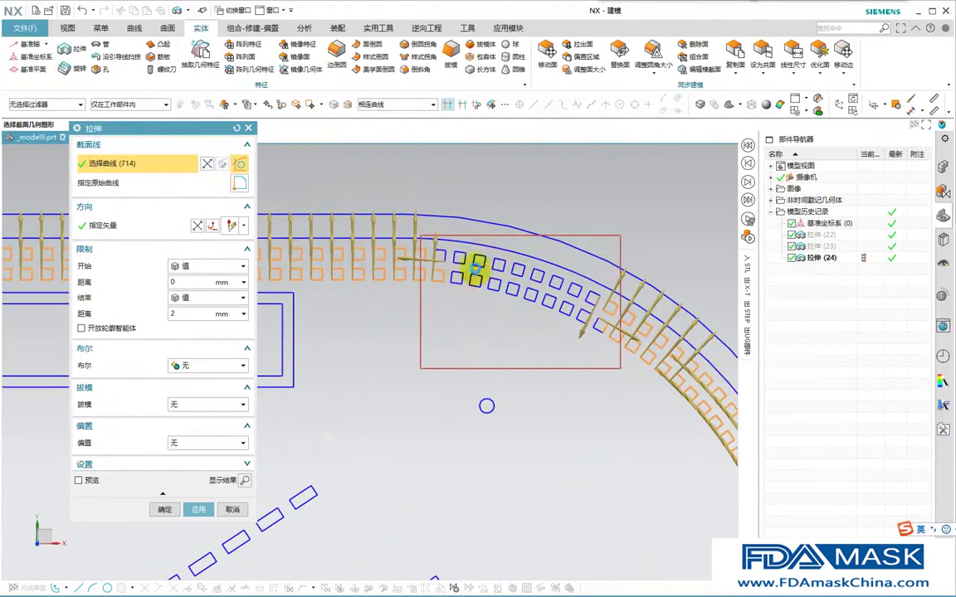
{"action": "left_click_drag", "start_coordinate": [474, 255], "coordinate": [482, 260]}
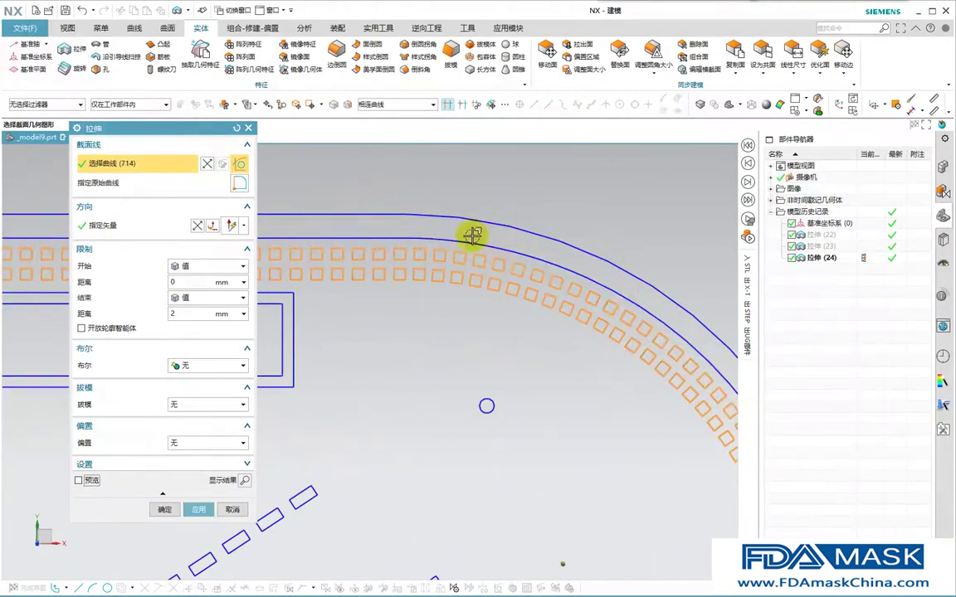
Step: Remove the stray outline arc beside the lower squares from the section and extrude the remaining curves 2 mm
{"action": "scroll", "coordinate": [530, 200], "scroll_direction": "down", "scroll_amount": 5}
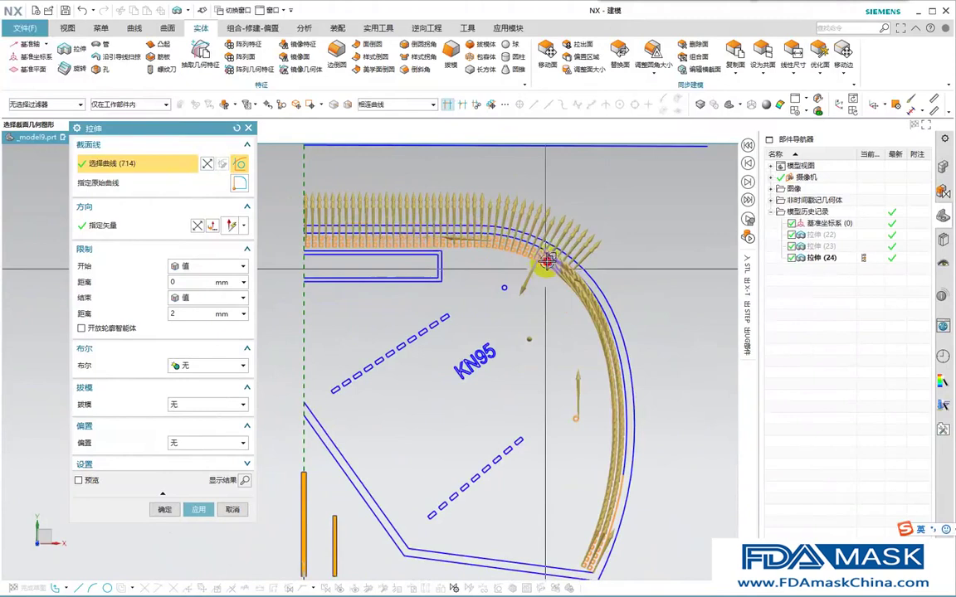
{"action": "scroll", "coordinate": [640, 384], "scroll_direction": "down", "scroll_amount": 1}
{"action": "scroll", "coordinate": [623, 482], "scroll_direction": "up", "scroll_amount": 6}
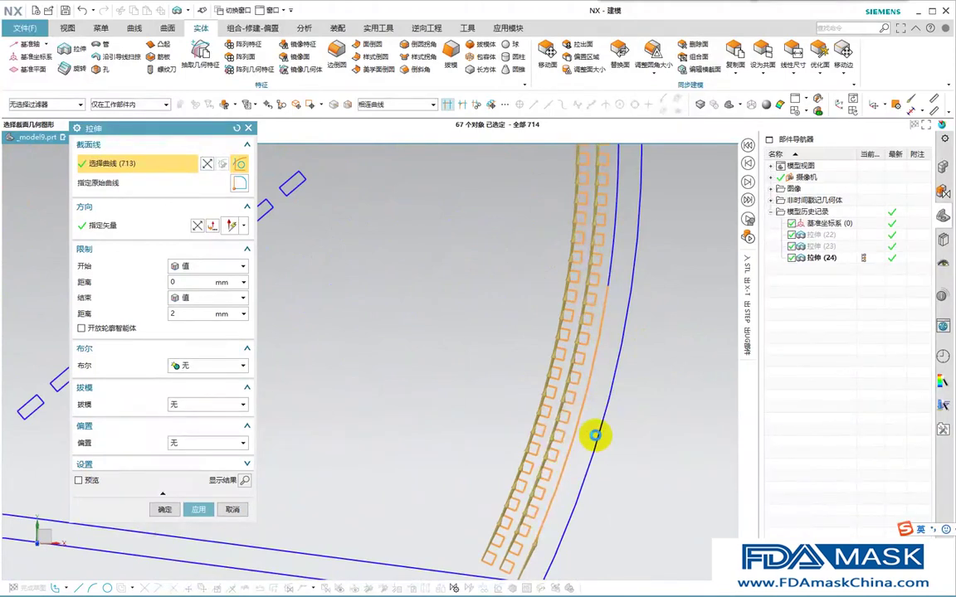
{"action": "left_click", "coordinate": [593, 435], "text": "shift"}
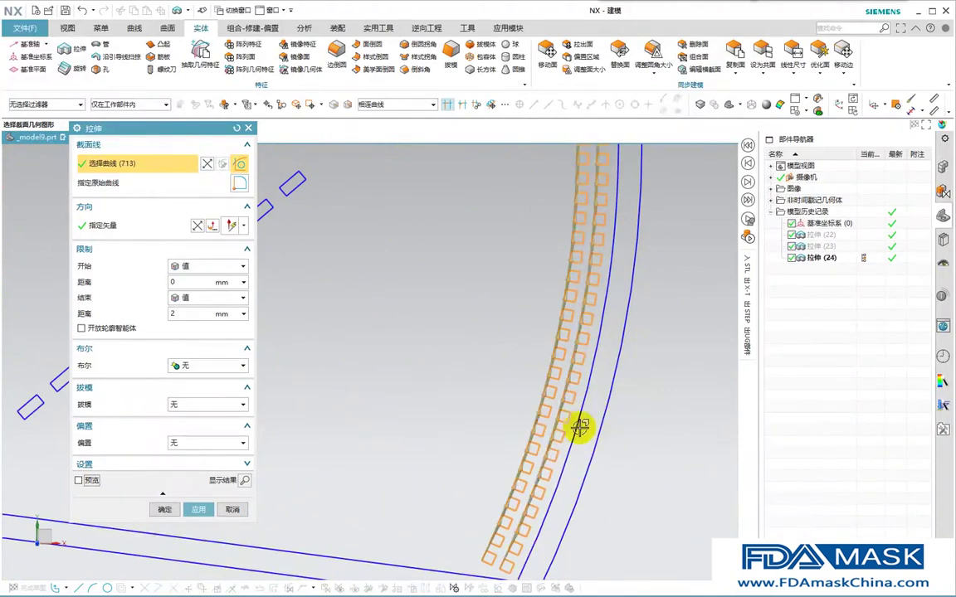
{"action": "middle_click_drag", "start_coordinate": [603, 485], "coordinate": [641, 459]}
{"action": "scroll", "coordinate": [641, 459], "scroll_direction": "down", "scroll_amount": 5}
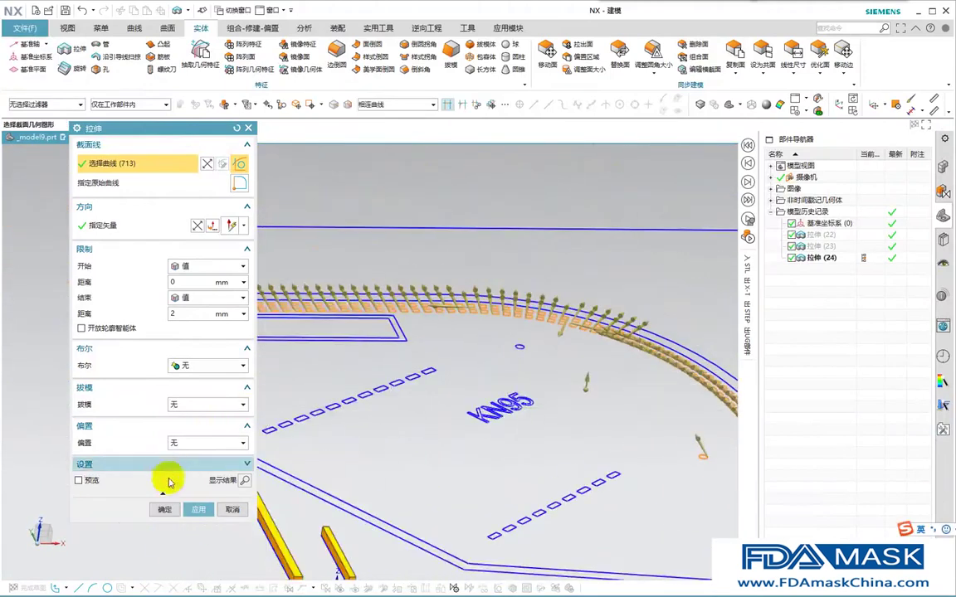
{"action": "left_click", "coordinate": [168, 507]}
{"action": "left_click", "coordinate": [169, 508]}
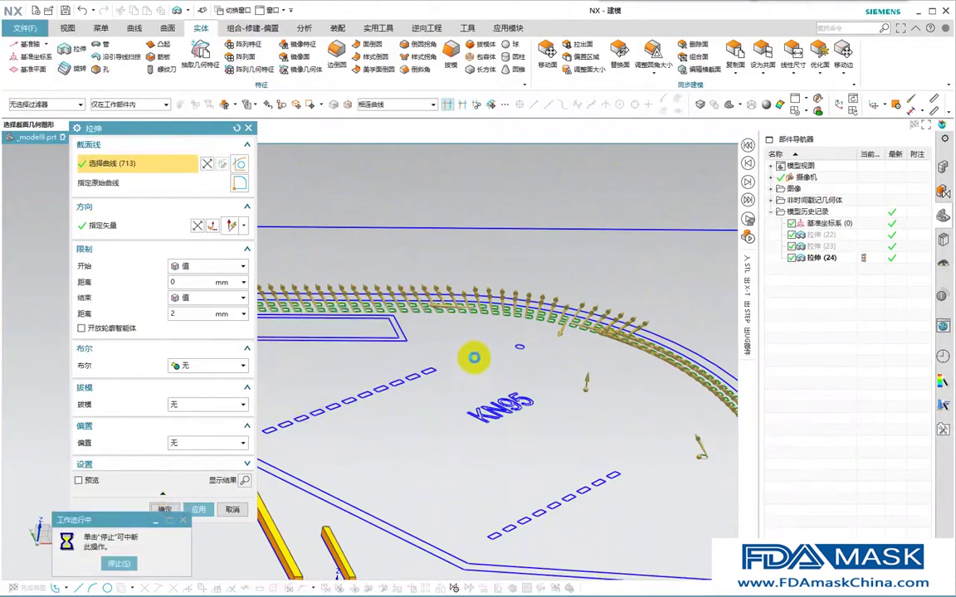
Step: Show the hidden extrusions again so all raised mask features display together
{"action": "scroll", "coordinate": [465, 249], "scroll_direction": "down", "scroll_amount": 3}
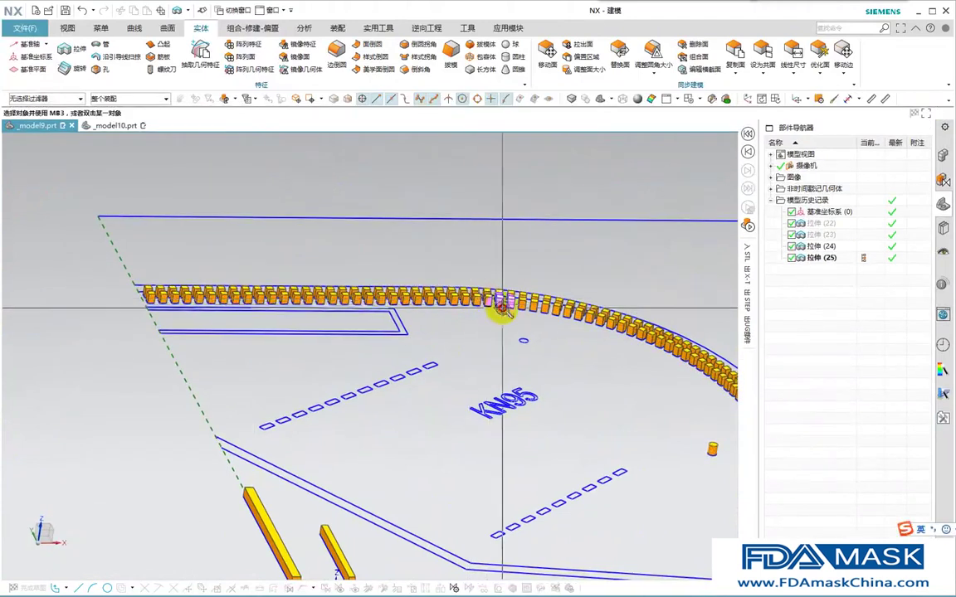
{"action": "scroll", "coordinate": [506, 302], "scroll_direction": "down", "scroll_amount": 3}
{"action": "scroll", "coordinate": [448, 407], "scroll_direction": "up", "scroll_amount": 3}
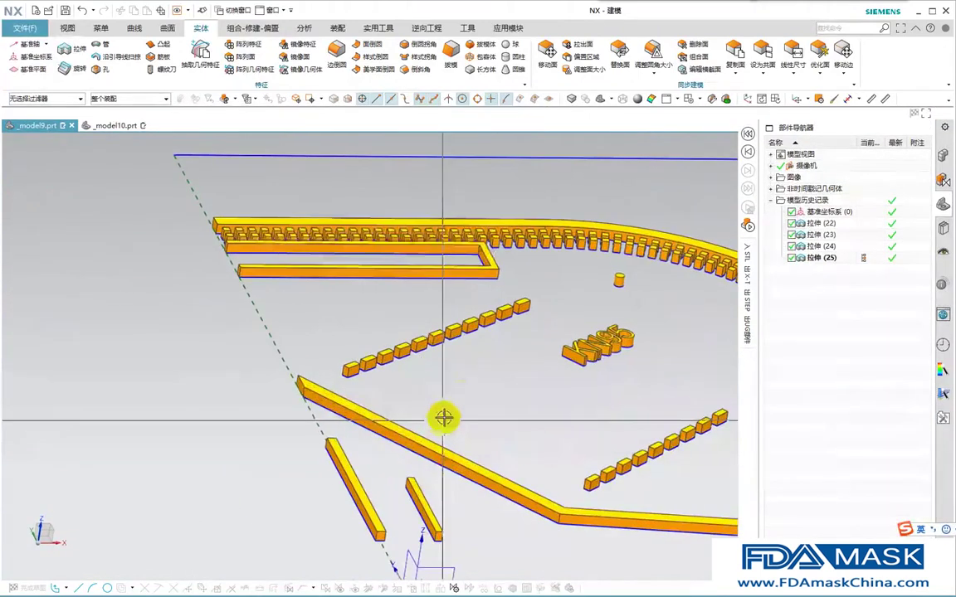
{"action": "scroll", "coordinate": [452, 332], "scroll_direction": "down", "scroll_amount": 4}
{"action": "scroll", "coordinate": [427, 397], "scroll_direction": "up", "scroll_amount": 1}
{"action": "scroll", "coordinate": [480, 354], "scroll_direction": "up", "scroll_amount": 1}
{"action": "scroll", "coordinate": [479, 354], "scroll_direction": "down", "scroll_amount": 2}
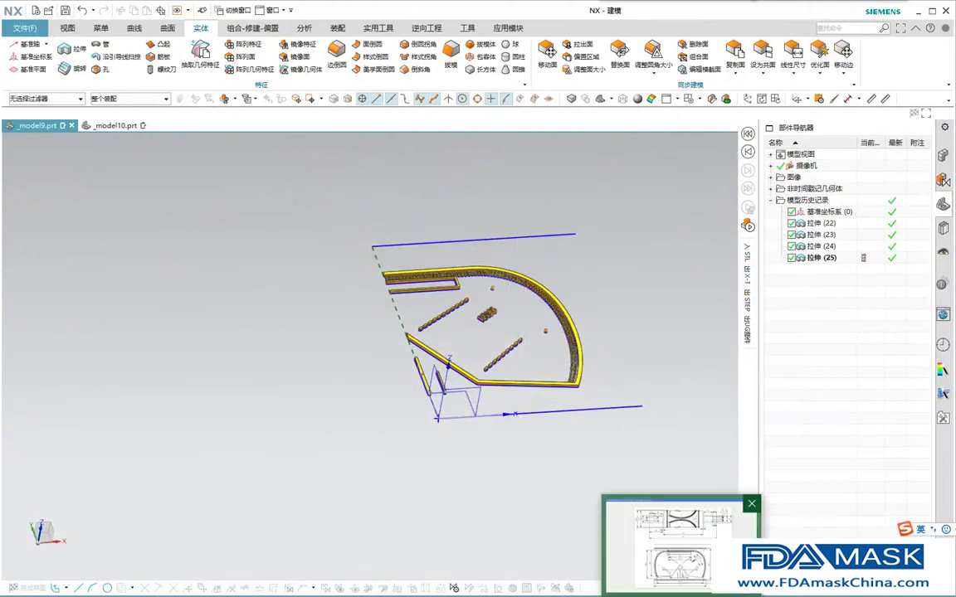
Step: Switch to the reference drawing in 2345看图王, examine the half of the flat pattern beside the centre line, and return to NX
{"action": "left_click", "coordinate": [681, 594]}
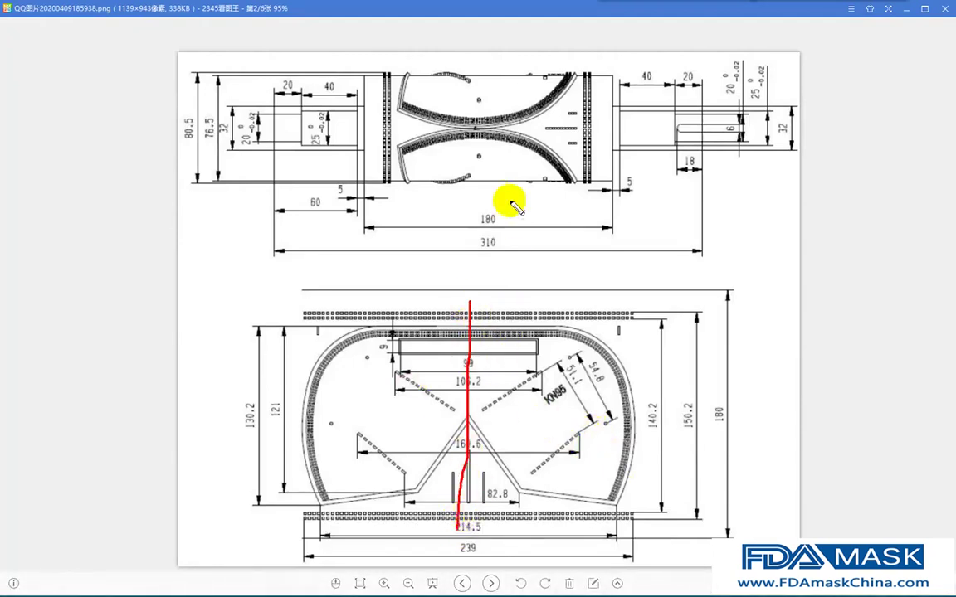
{"action": "left_click_drag", "start_coordinate": [560, 197], "coordinate": [495, 365]}
{"action": "key", "text": "Escape"}
{"action": "left_click_drag", "start_coordinate": [674, 359], "coordinate": [486, 531]}
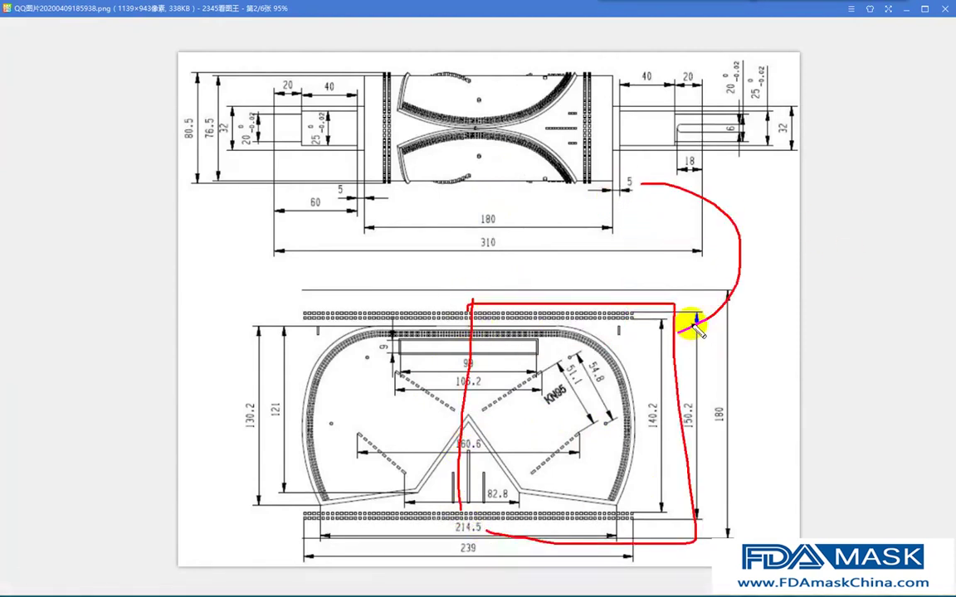
{"action": "key", "text": "Escape"}
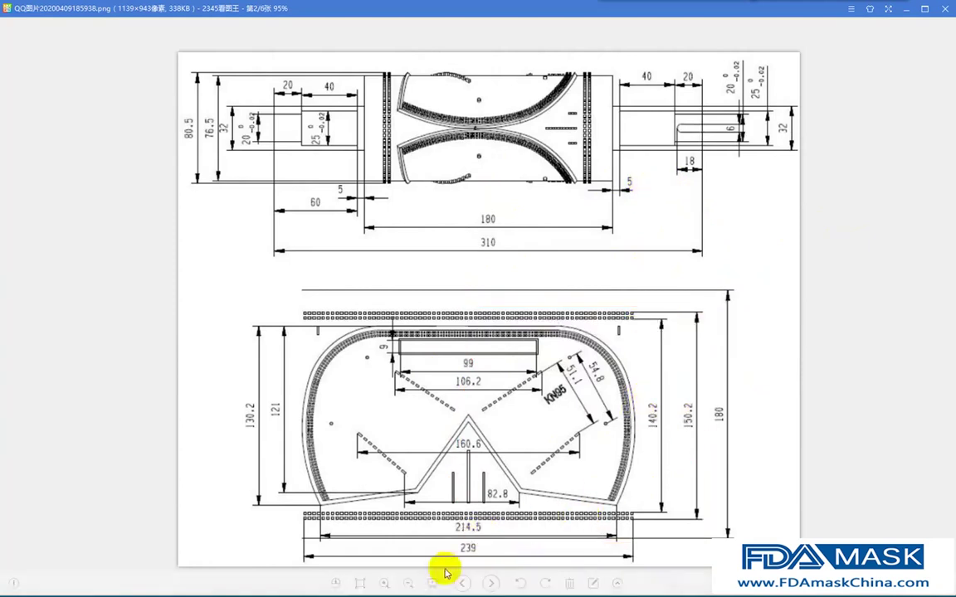
{"action": "mouse_move", "coordinate": [512, 596]}
{"action": "left_click", "coordinate": [512, 548]}
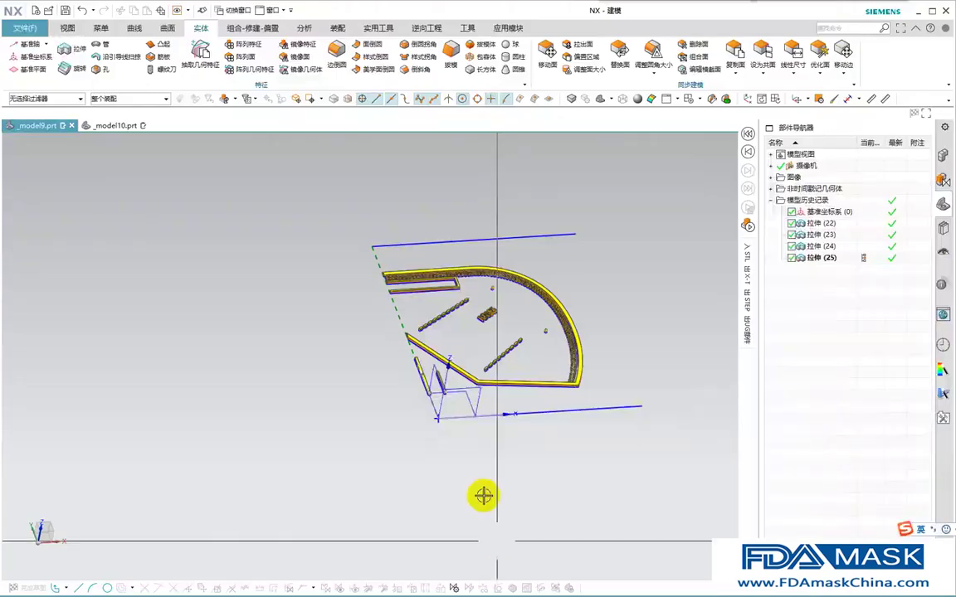
Step: Check the roller body's diameter in the reference drawing and return to the NX model
{"action": "mouse_move", "coordinate": [473, 404]}
{"action": "middle_mouse_down"}
{"action": "mouse_move", "coordinate": [473, 440]}
{"action": "mouse_move", "coordinate": [474, 384]}
{"action": "middle_mouse_up"}
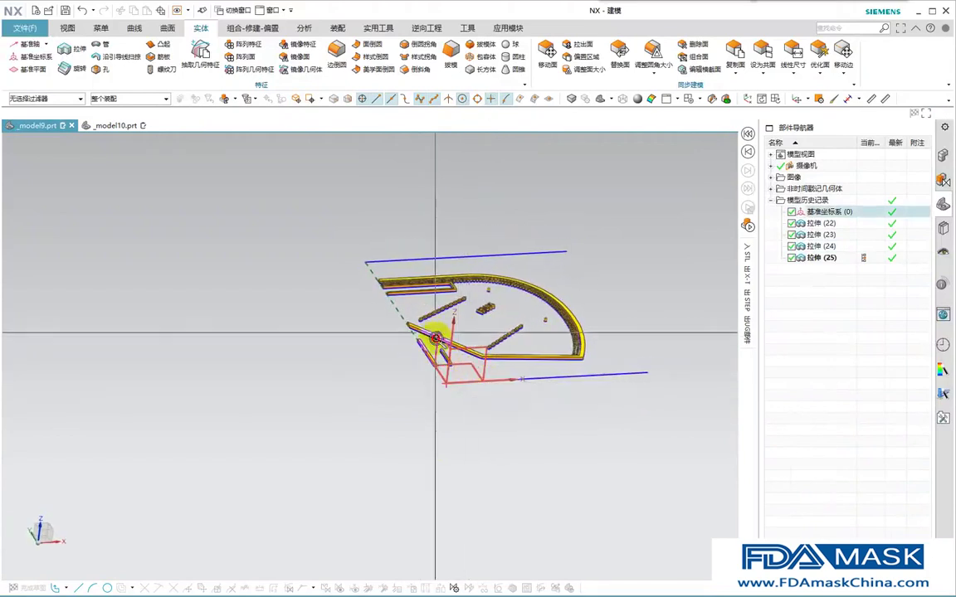
{"action": "scroll", "coordinate": [436, 336], "scroll_direction": "up", "scroll_amount": 3}
{"action": "middle_click_drag", "start_coordinate": [435, 337], "coordinate": [441, 386]}
{"action": "scroll", "coordinate": [428, 341], "scroll_direction": "down", "scroll_amount": 1}
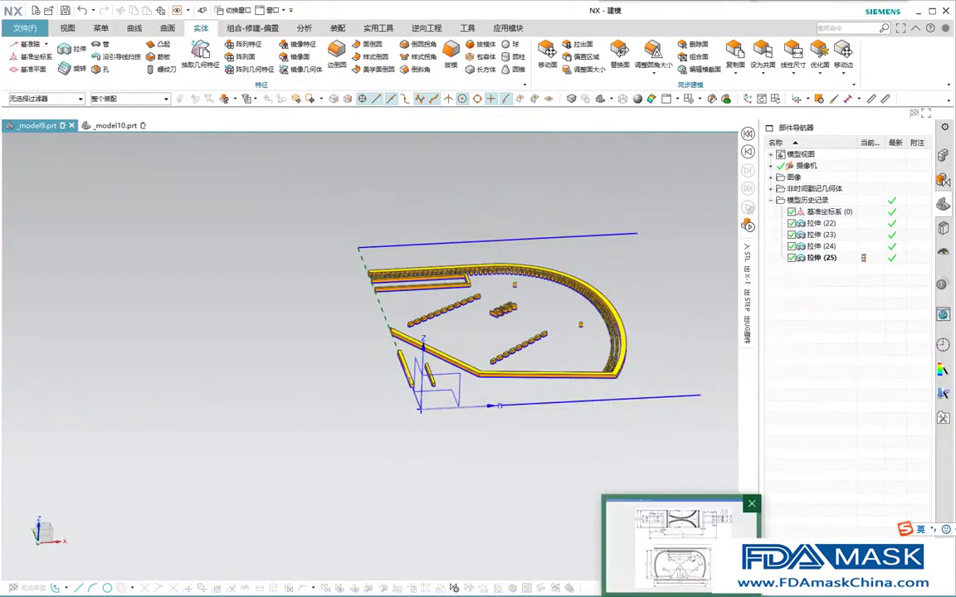
{"action": "left_click", "coordinate": [676, 588]}
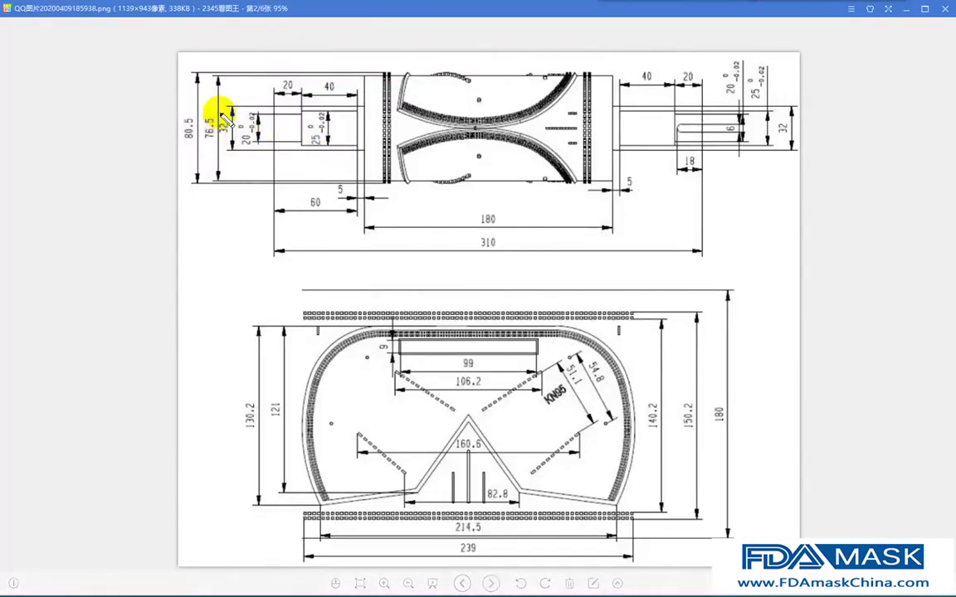
{"action": "left_click", "coordinate": [907, 10]}
{"action": "key", "text": "x"}
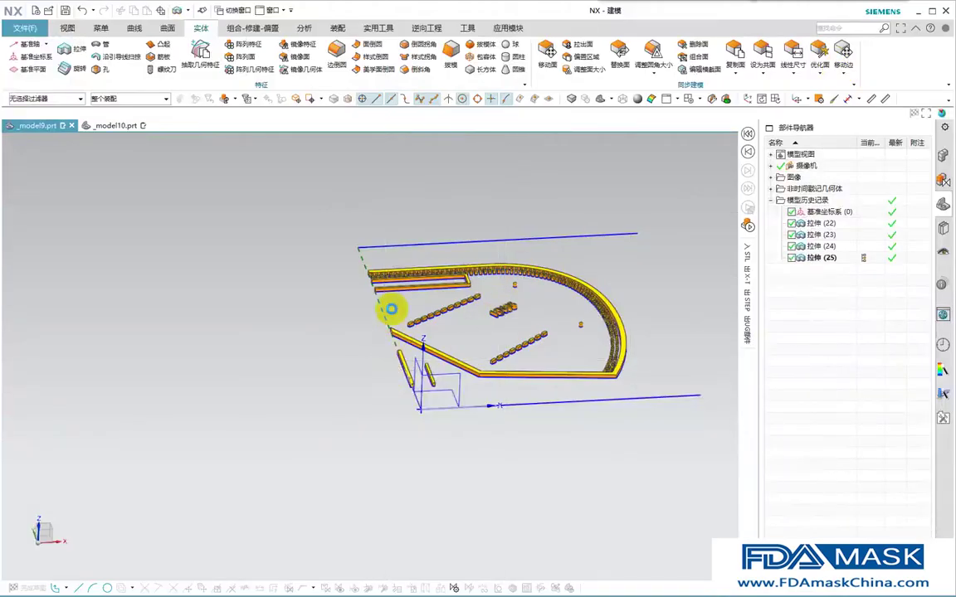
{"action": "left_click", "coordinate": [382, 312]}
{"action": "scroll", "coordinate": [382, 307], "scroll_direction": "up", "scroll_amount": 4}
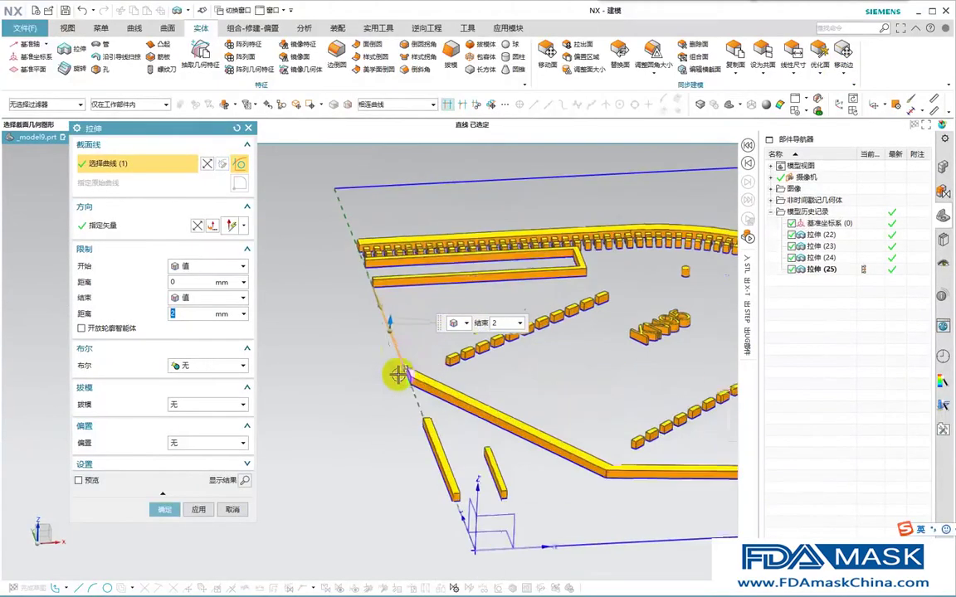
{"action": "key", "text": "Escape"}
Step: Start an Extrude with the curve rule set to single curve and select the whole dashed centre line as the section
{"action": "key", "text": "x"}
{"action": "left_click", "coordinate": [371, 102]}
{"action": "left_click", "coordinate": [381, 111]}
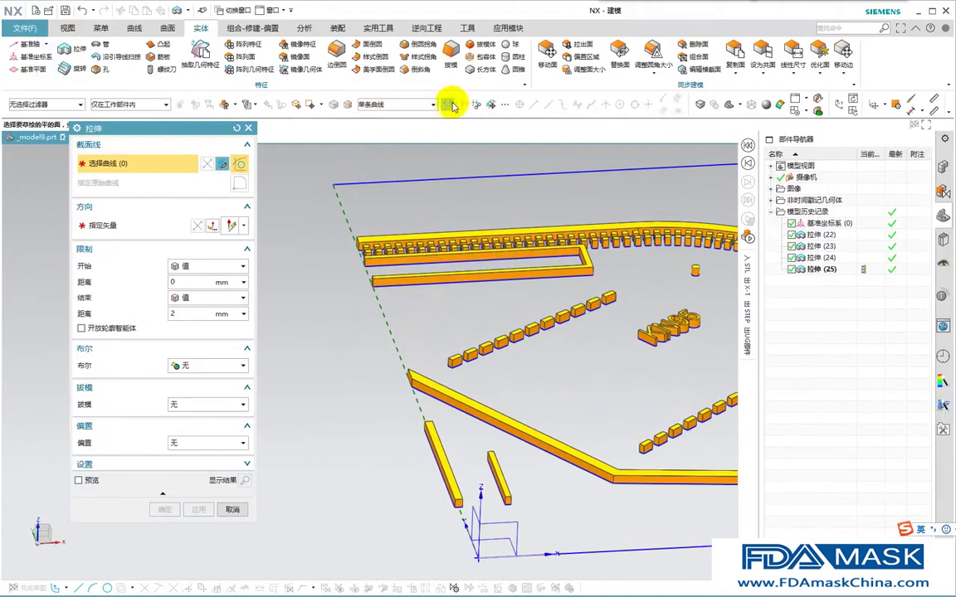
{"action": "left_click", "coordinate": [378, 317]}
{"action": "scroll", "coordinate": [330, 282], "scroll_direction": "down", "scroll_amount": 5}
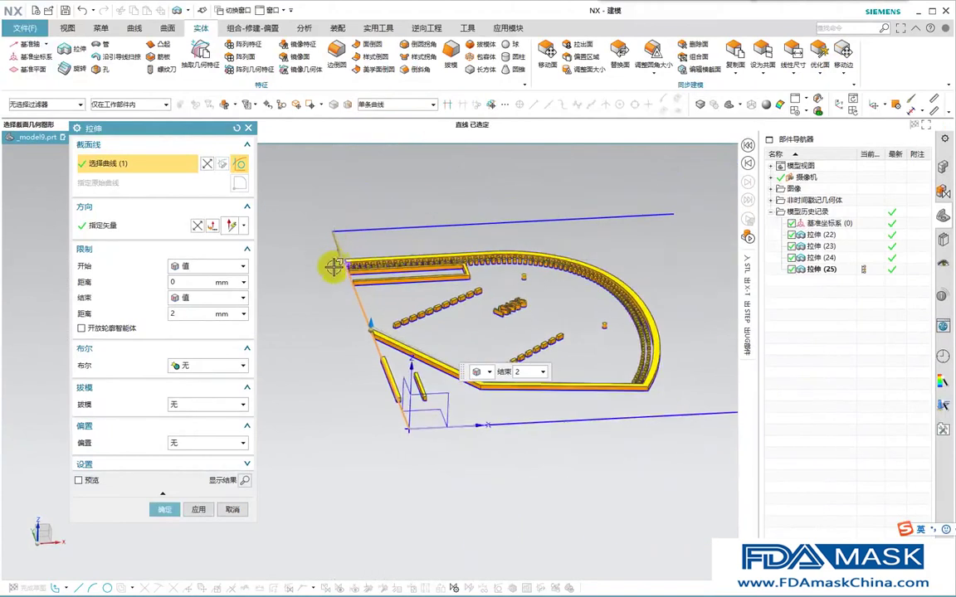
Step: Extrude the dashed centre line with an end distance of 76.5/2*pi() mm
{"action": "left_click", "coordinate": [129, 231]}
{"action": "left_click", "coordinate": [222, 311]}
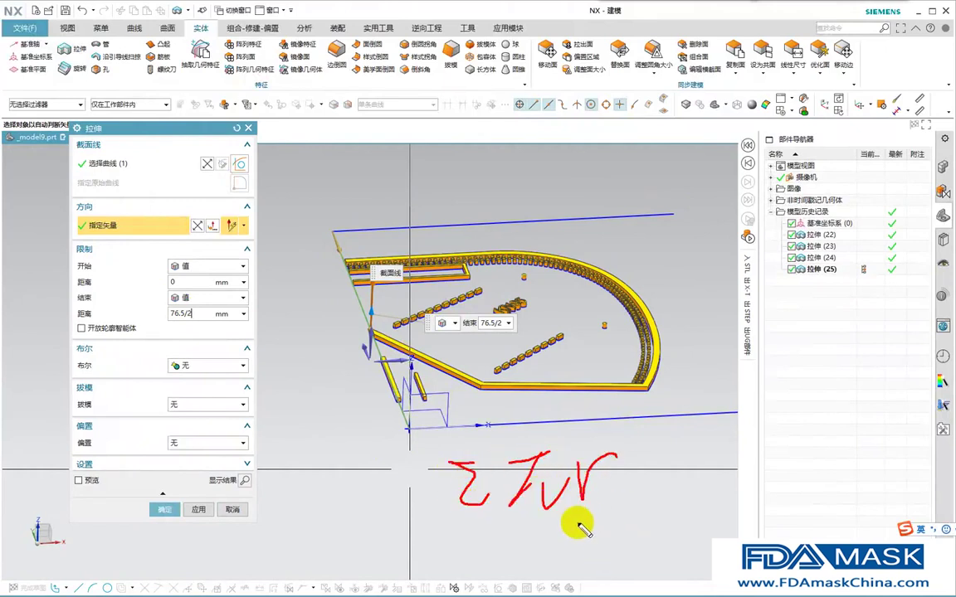
{"action": "double_click", "coordinate": [205, 313]}
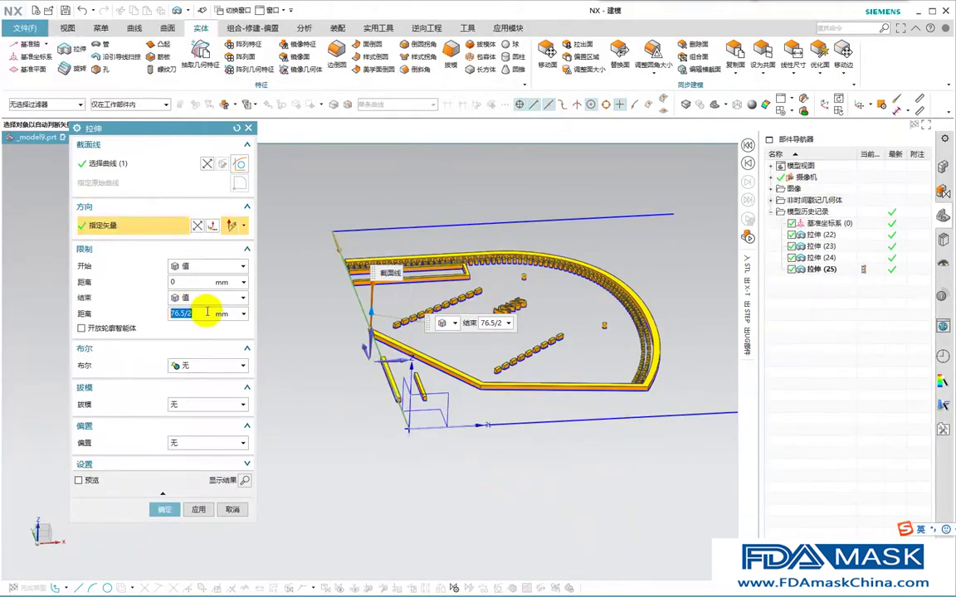
{"action": "type", "text": "*"}
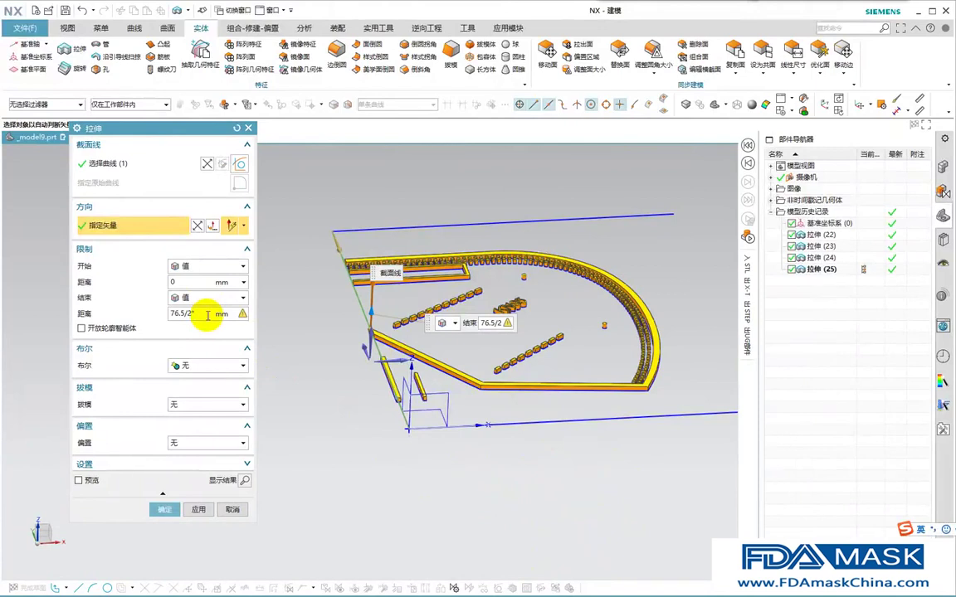
{"action": "type", "text": "pi"}
{"action": "key", "text": "Return"}
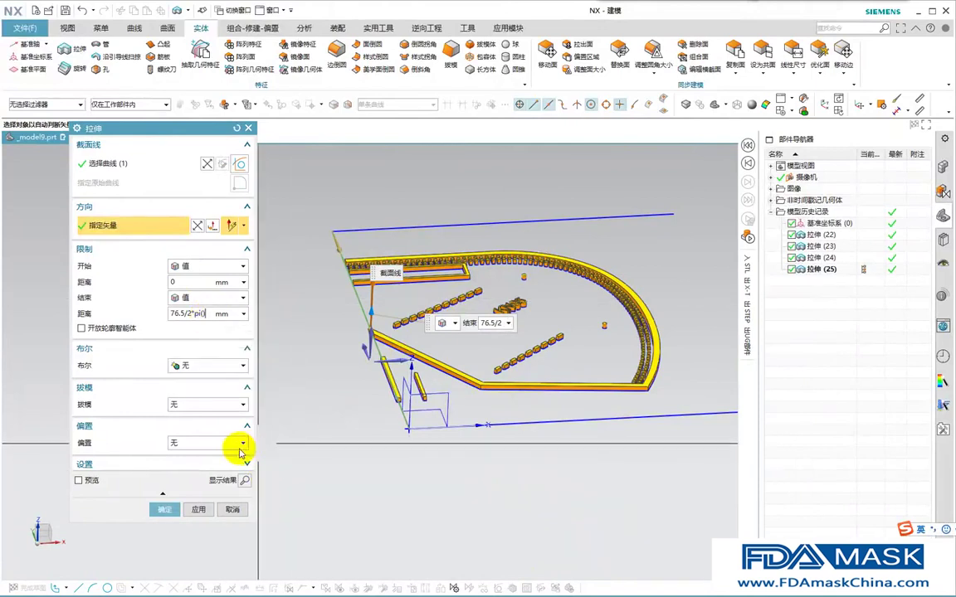
{"action": "left_click", "coordinate": [164, 509]}
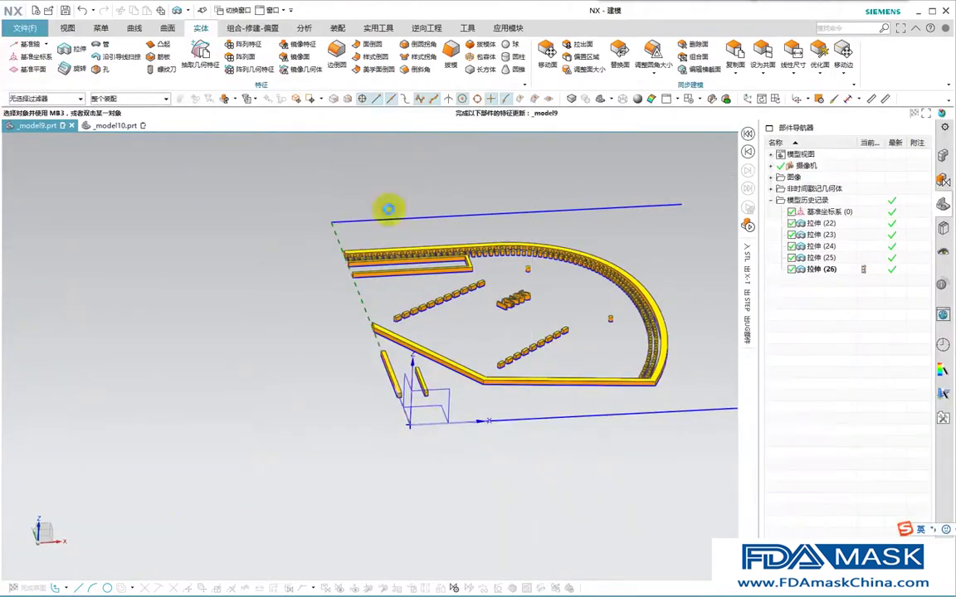
Step: Edit the centre line's extrusion and set its direction to the XC axis so it forms a flat sheet beneath the mask pattern
{"action": "key", "text": "ctrl+z"}
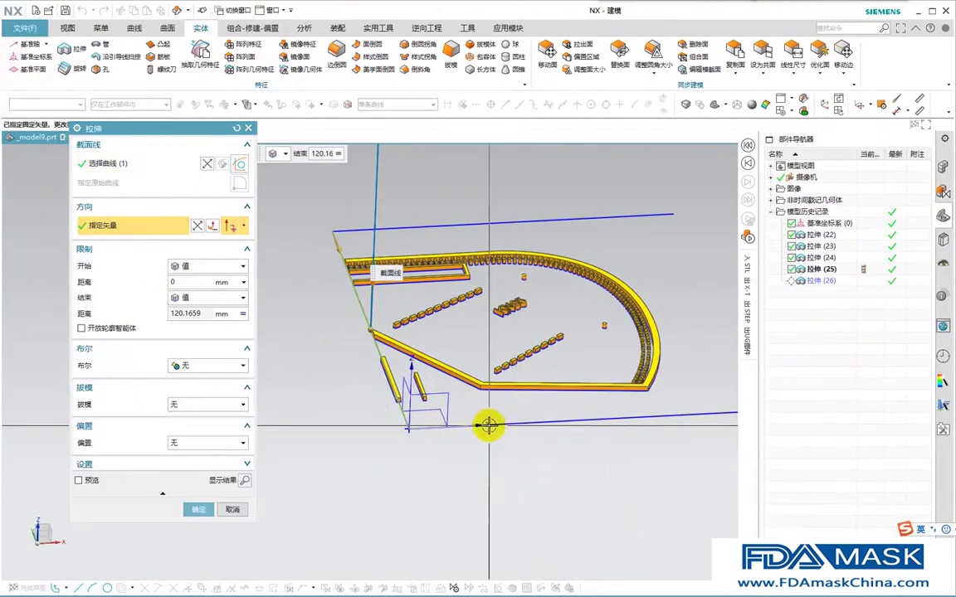
{"action": "left_click", "coordinate": [243, 226]}
{"action": "middle_click", "coordinate": [435, 481]}
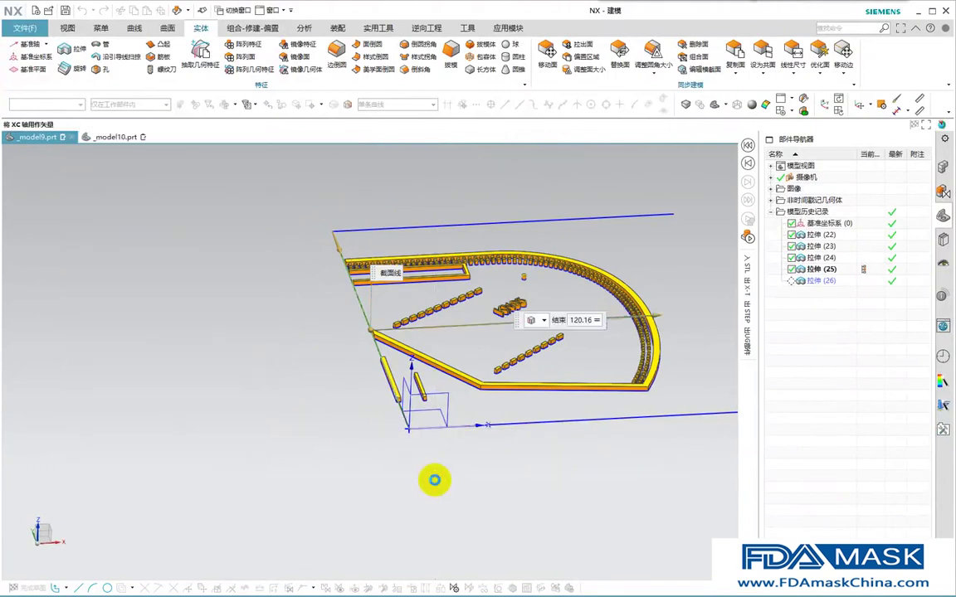
{"action": "middle_click_drag", "start_coordinate": [401, 281], "coordinate": [571, 281]}
{"action": "scroll", "coordinate": [568, 231], "scroll_direction": "up", "scroll_amount": 4}
{"action": "scroll", "coordinate": [586, 271], "scroll_direction": "down", "scroll_amount": 4}
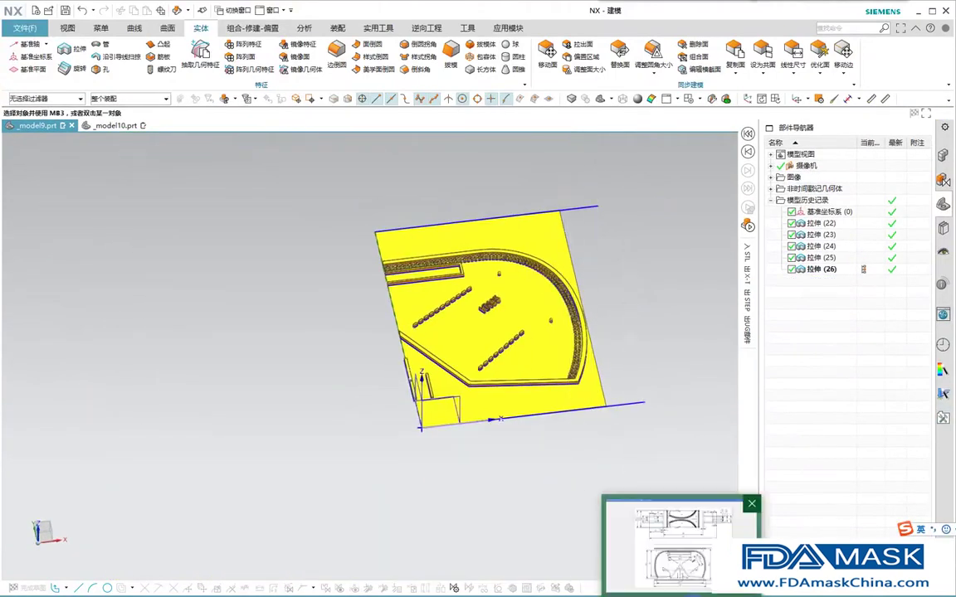
Step: Examine the mask rim's profile on the roller in the reference drawing and return to the NX model
{"action": "left_click", "coordinate": [702, 581]}
{"action": "scroll", "coordinate": [589, 354], "scroll_direction": "up", "scroll_amount": 6}
{"action": "scroll", "coordinate": [564, 324], "scroll_direction": "down", "scroll_amount": 4}
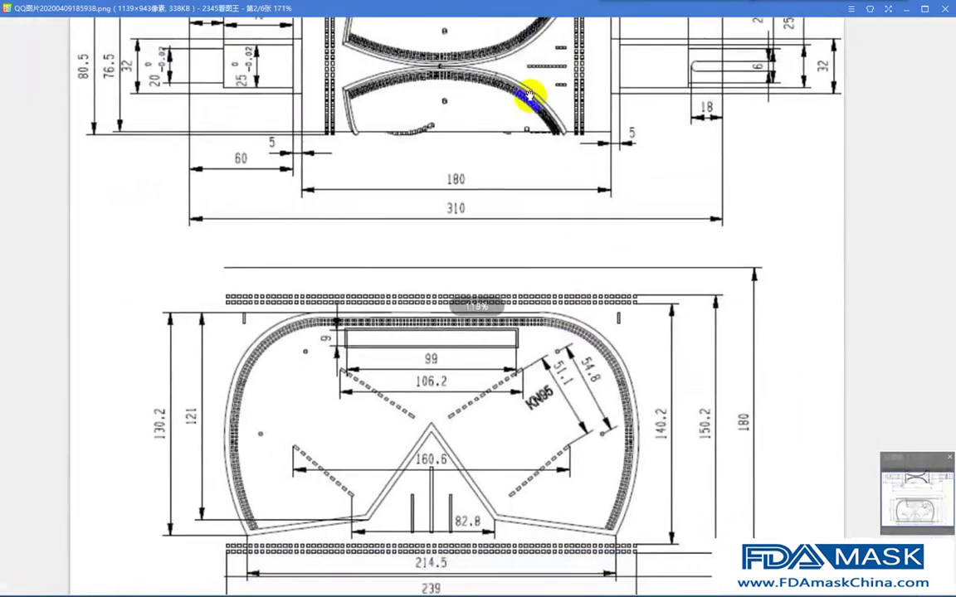
{"action": "scroll", "coordinate": [444, 62], "scroll_direction": "up", "scroll_amount": 14}
{"action": "left_click_drag", "start_coordinate": [409, 202], "coordinate": [705, 435]}
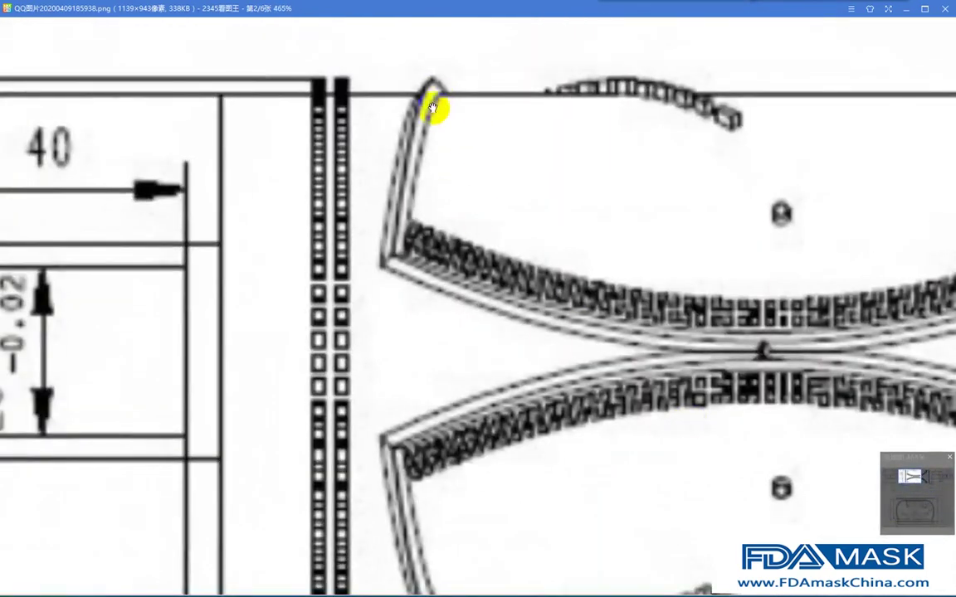
{"action": "left_click", "coordinate": [906, 10]}
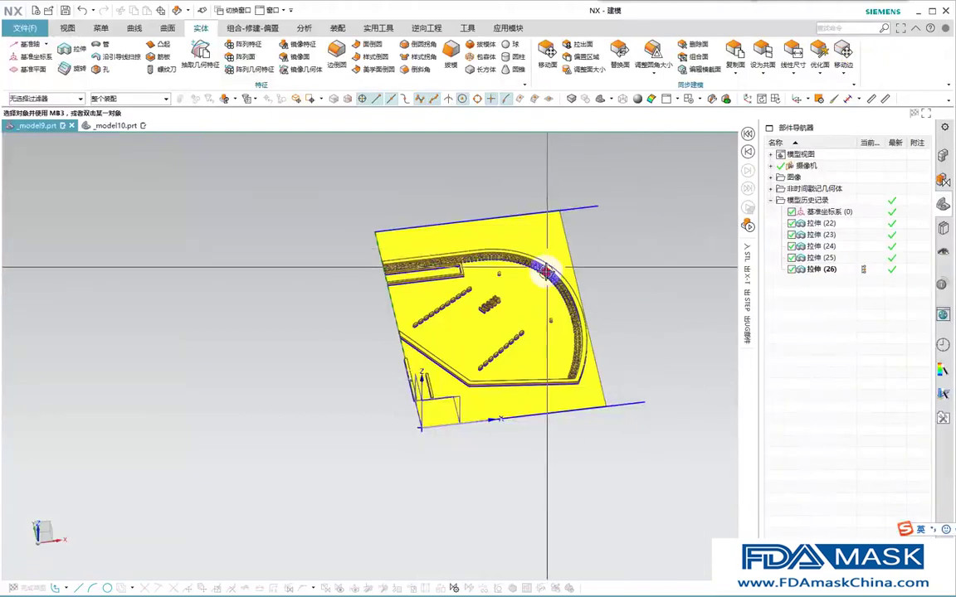
Step: Isolate the mask's raised outer rim body by hiding everything else in the model
{"action": "scroll", "coordinate": [547, 269], "scroll_direction": "up", "scroll_amount": 5}
{"action": "left_click", "coordinate": [585, 281]}
{"action": "key", "text": "ctrl+b"}
{"action": "key", "text": "ctrl+shift+b"}
{"action": "scroll", "coordinate": [583, 294], "scroll_direction": "down", "scroll_amount": 3}
{"action": "middle_click_drag", "start_coordinate": [584, 290], "coordinate": [572, 235]}
Step: Start an edge-type Draft on the rim and select the bottom edges along its curved run and lower bend as fixed edges
{"action": "key", "text": "d"}
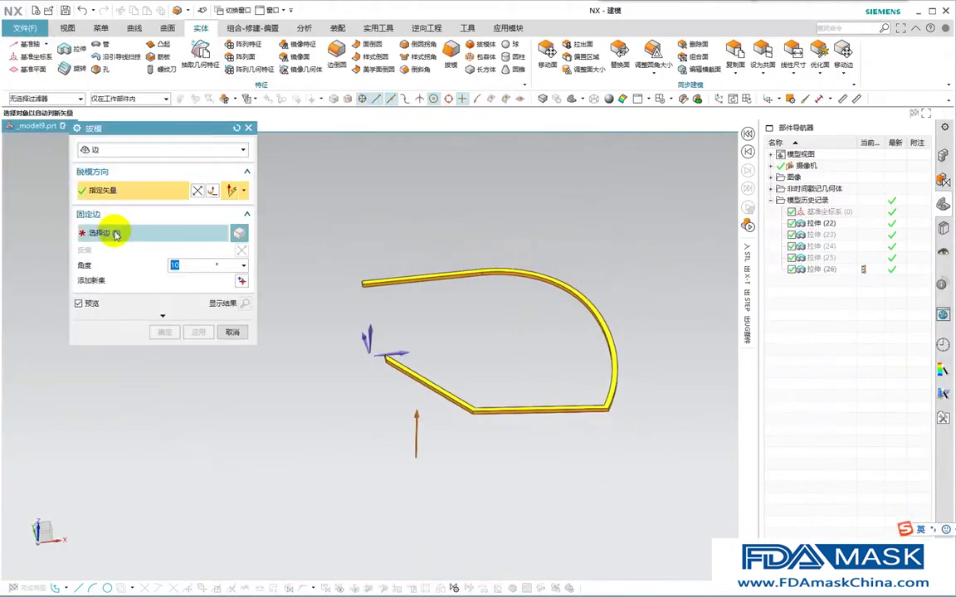
{"action": "left_click", "coordinate": [117, 232]}
{"action": "left_click", "coordinate": [441, 284]}
{"action": "scroll", "coordinate": [452, 426], "scroll_direction": "up", "scroll_amount": 4}
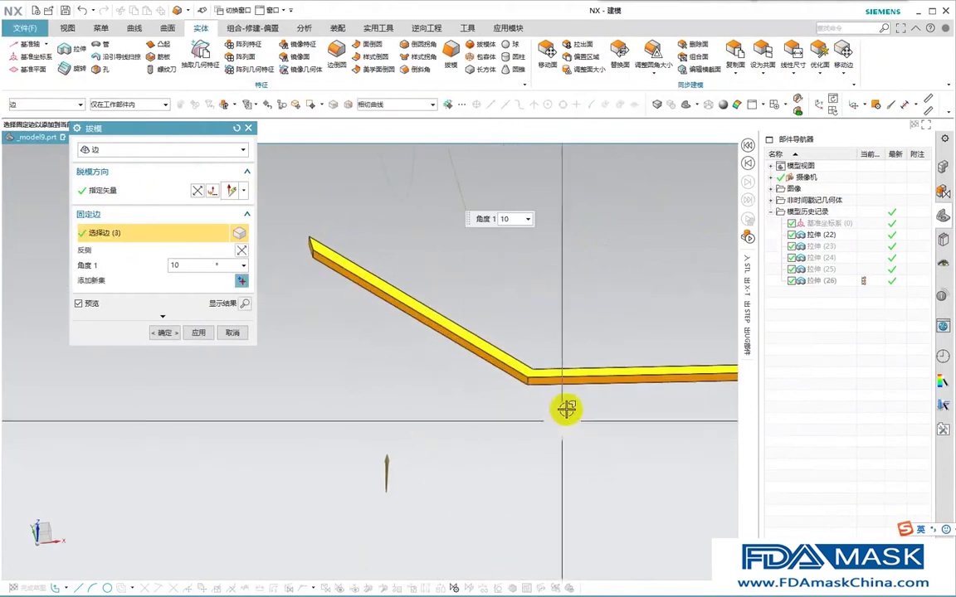
{"action": "left_click", "coordinate": [531, 379]}
{"action": "middle_click_drag", "start_coordinate": [481, 408], "coordinate": [469, 440]}
{"action": "scroll", "coordinate": [470, 440], "scroll_direction": "down", "scroll_amount": 3}
{"action": "scroll", "coordinate": [470, 438], "scroll_direction": "up", "scroll_amount": 3}
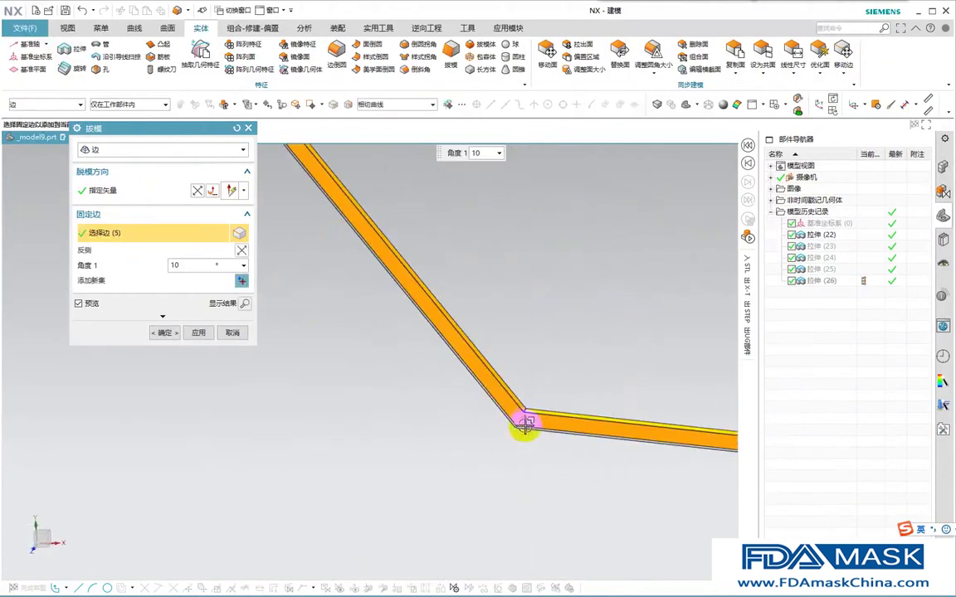
Step: Add the rim's remaining bottom edges to the Draft's fixed edges so that both long sides are included
{"action": "left_click", "coordinate": [525, 402]}
{"action": "left_click", "coordinate": [535, 412]}
{"action": "scroll", "coordinate": [494, 440], "scroll_direction": "down", "scroll_amount": 5}
{"action": "scroll", "coordinate": [680, 295], "scroll_direction": "up", "scroll_amount": 2}
{"action": "mouse_move", "coordinate": [687, 311]}
{"action": "middle_mouse_down"}
{"action": "mouse_move", "coordinate": [674, 316]}
{"action": "mouse_move", "coordinate": [678, 325]}
{"action": "middle_mouse_up"}
{"action": "left_click", "coordinate": [519, 243]}
{"action": "scroll", "coordinate": [541, 341], "scroll_direction": "down", "scroll_amount": 3}
{"action": "middle_click_drag", "start_coordinate": [539, 346], "coordinate": [475, 320]}
{"action": "scroll", "coordinate": [370, 394], "scroll_direction": "up", "scroll_amount": 3}
{"action": "middle_click_drag", "start_coordinate": [313, 375], "coordinate": [396, 439]}
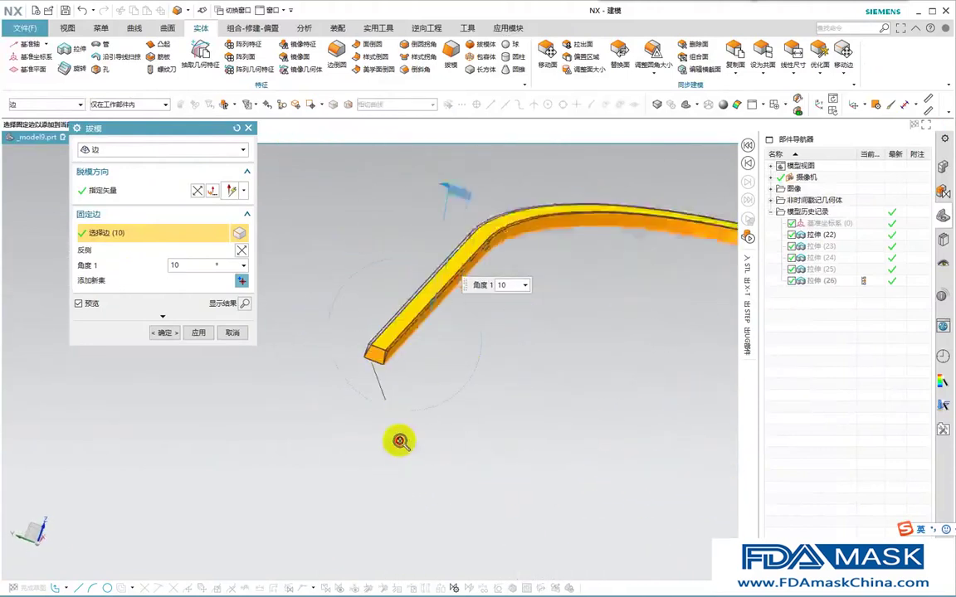
Step: Set the rim's draft angle to 30° and apply the Draft
{"action": "scroll", "coordinate": [397, 439], "scroll_direction": "down", "scroll_amount": 3}
{"action": "left_click", "coordinate": [192, 264]}
{"action": "type", "text": "30"}
{"action": "scroll", "coordinate": [360, 349], "scroll_direction": "up", "scroll_amount": 5}
{"action": "middle_click", "coordinate": [422, 376], "text": "ctrl"}
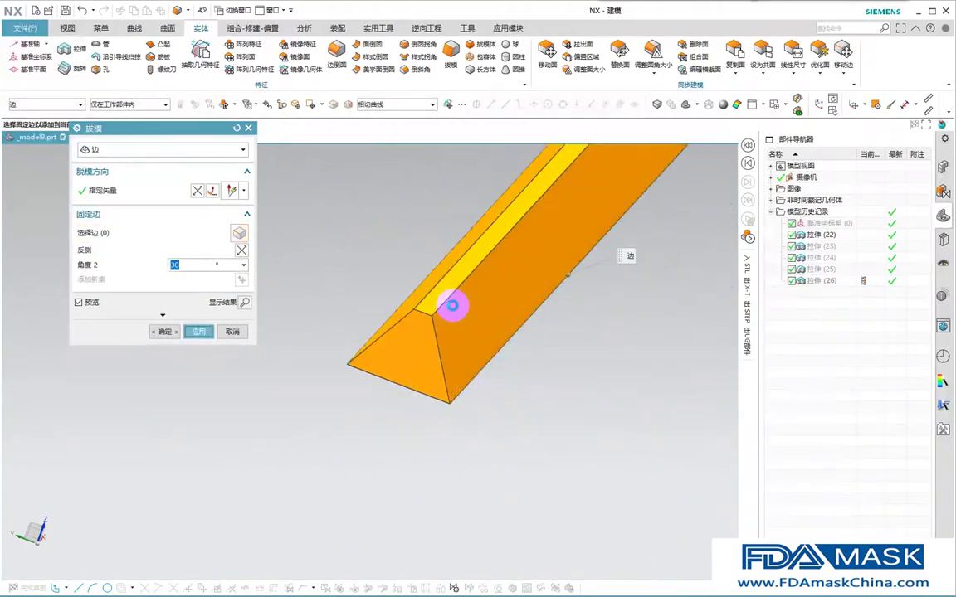
{"action": "scroll", "coordinate": [416, 340], "scroll_direction": "down", "scroll_amount": 4}
{"action": "key", "text": "Escape"}
Step: Hide the drafted rim body and bring all hidden bodies, curves and the base sheet back into display
{"action": "left_click", "coordinate": [516, 248]}
{"action": "key", "text": "ctrl+b"}
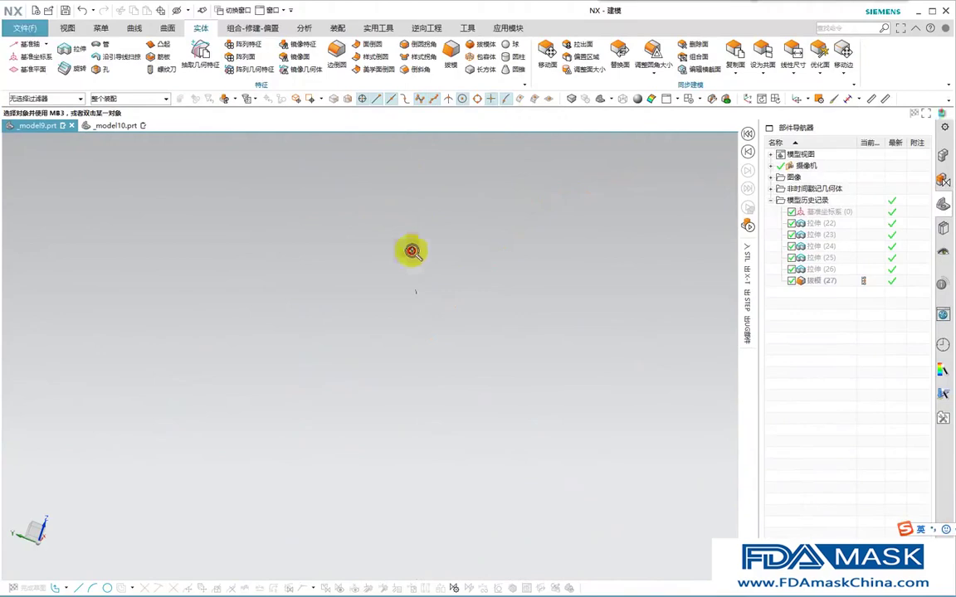
{"action": "scroll", "coordinate": [412, 251], "scroll_direction": "down", "scroll_amount": 4}
{"action": "key", "text": "ctrl+shift+u"}
{"action": "middle_click_drag", "start_coordinate": [567, 397], "coordinate": [521, 347]}
Step: Open the base sheet's Extrude definition to review its end distance and close it without changes
{"action": "double_click", "coordinate": [507, 264]}
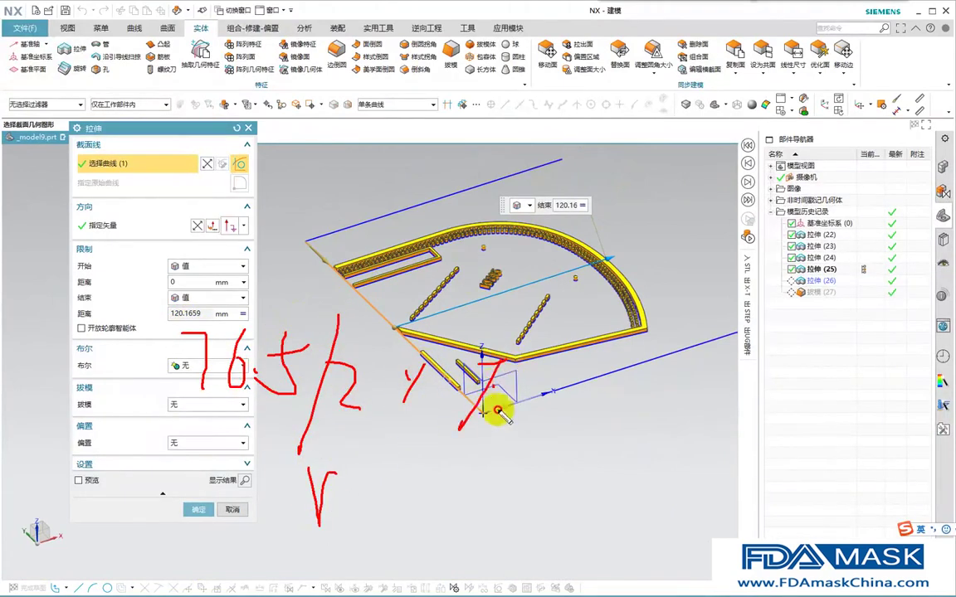
{"action": "left_click_drag", "start_coordinate": [461, 290], "coordinate": [481, 304]}
{"action": "key", "text": "Escape"}
{"action": "key", "text": "Escape"}
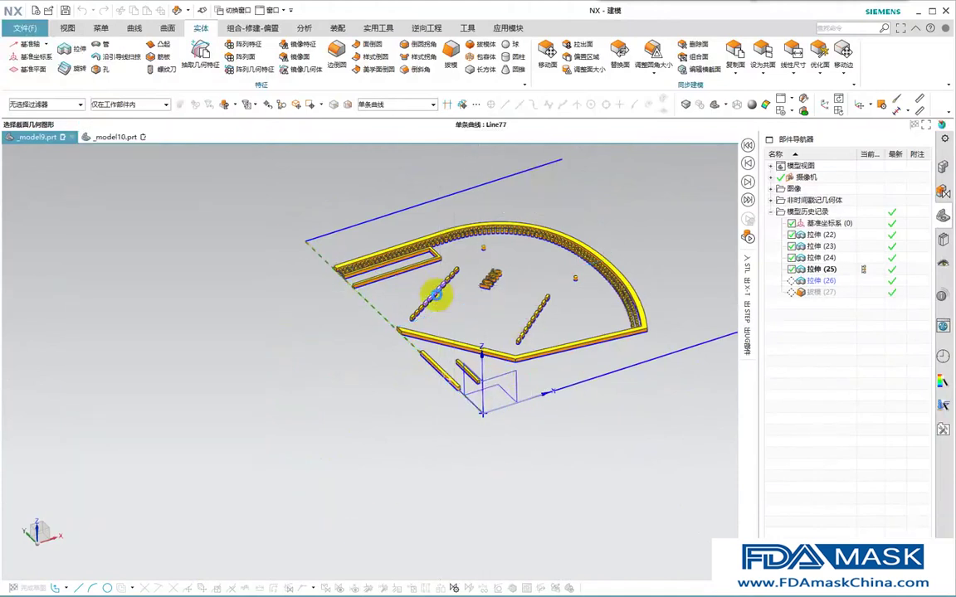
{"action": "middle_click_drag", "start_coordinate": [490, 404], "coordinate": [587, 316]}
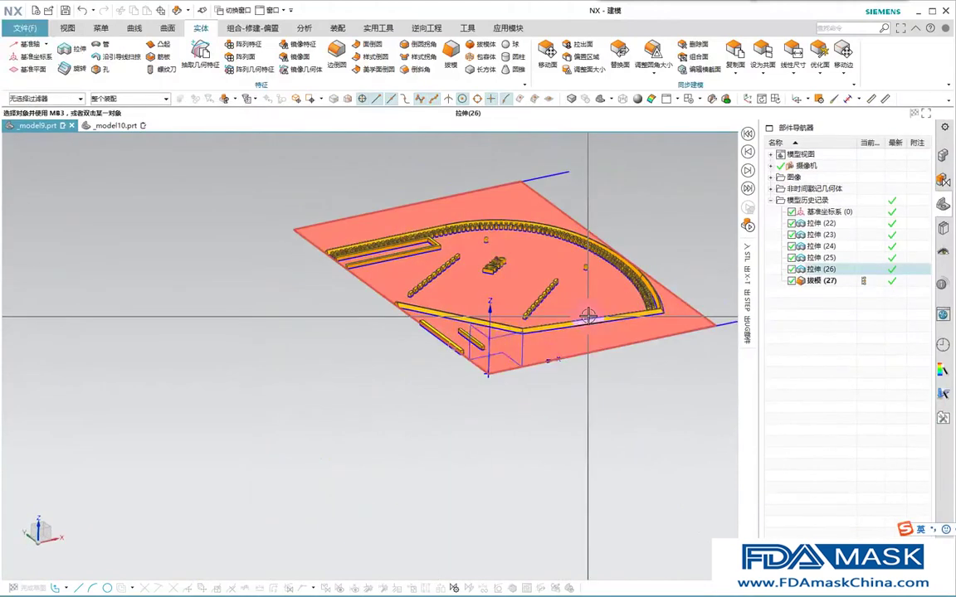
{"action": "key", "text": "Escape"}
Step: Revolve the dashed centre line 180° about a parallel axis through the point X 0, Y 0, Z -76.5/2 mm
{"action": "middle_click_drag", "start_coordinate": [548, 460], "coordinate": [454, 361]}
{"action": "scroll", "coordinate": [384, 252], "scroll_direction": "up", "scroll_amount": 3}
{"action": "middle_click_drag", "start_coordinate": [384, 252], "coordinate": [338, 178]}
{"action": "middle_click_drag", "start_coordinate": [444, 351], "coordinate": [515, 339]}
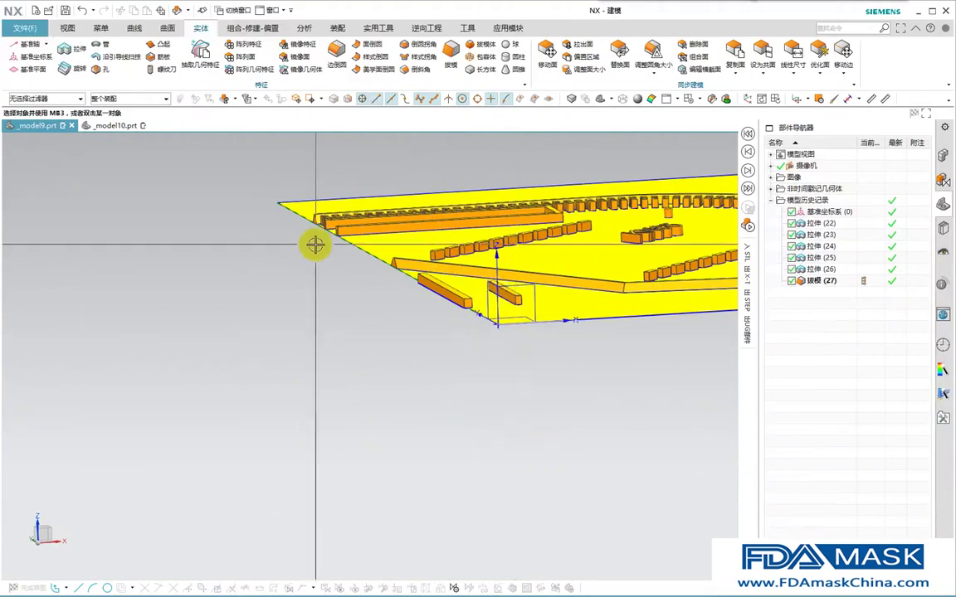
{"action": "left_click", "coordinate": [73, 69]}
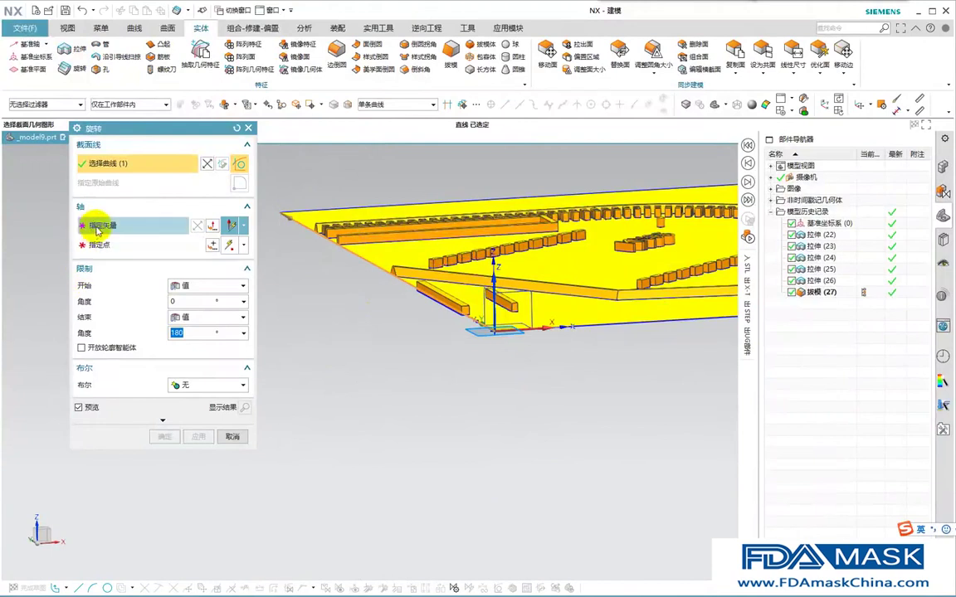
{"action": "left_click", "coordinate": [98, 227]}
{"action": "left_click", "coordinate": [359, 361]}
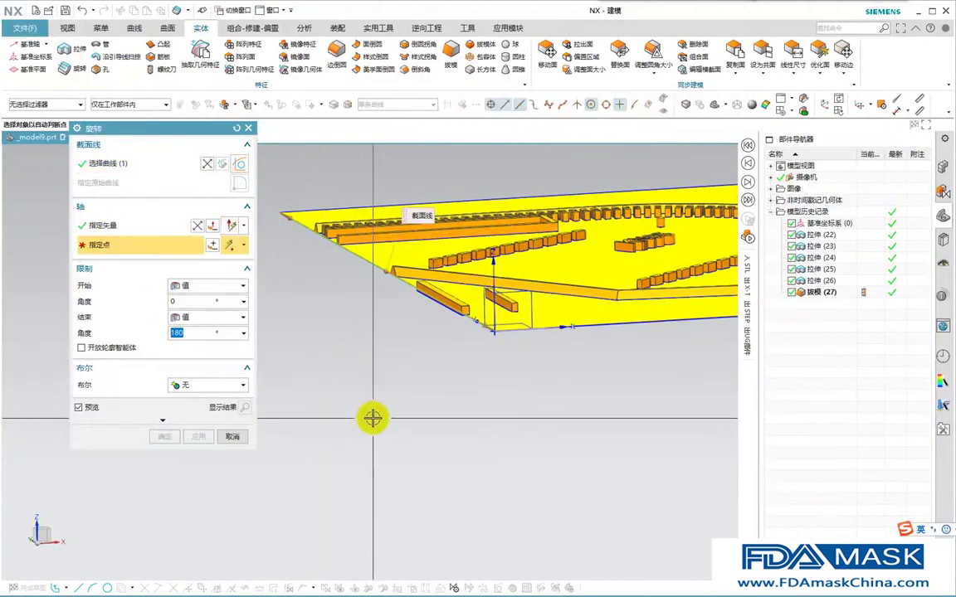
{"action": "left_click", "coordinate": [212, 244]}
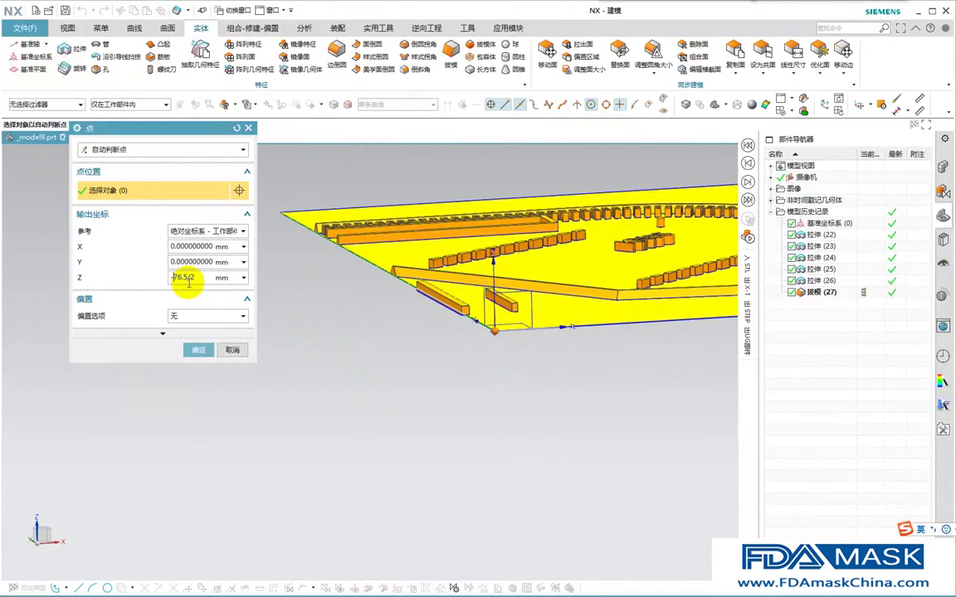
{"action": "left_click", "coordinate": [202, 350]}
{"action": "middle_click", "coordinate": [397, 451]}
{"action": "middle_click_drag", "start_coordinate": [411, 226], "coordinate": [633, 362]}
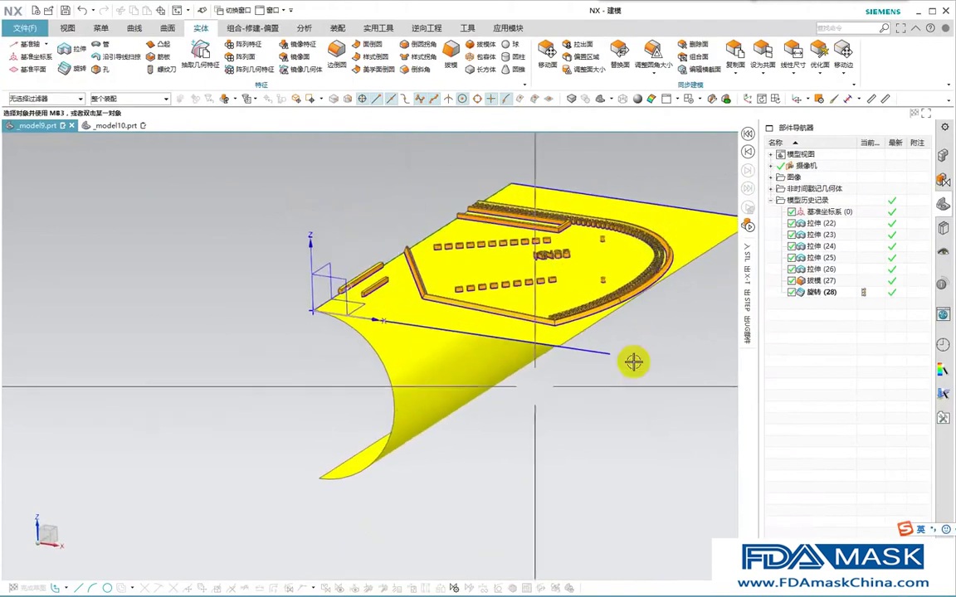
Step: Hide the straight boundary line that runs along the base sheet's X-axis edge
{"action": "left_click", "coordinate": [590, 351]}
{"action": "right_click_drag", "start_coordinate": [548, 354], "coordinate": [512, 369]}
{"action": "scroll", "coordinate": [512, 369], "scroll_direction": "down", "scroll_amount": 3}
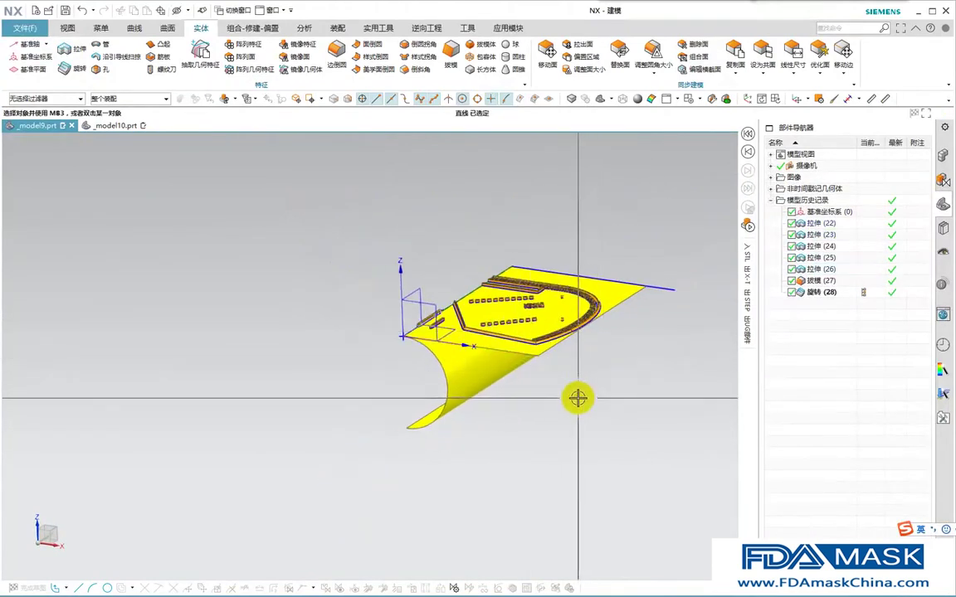
{"action": "scroll", "coordinate": [578, 394], "scroll_direction": "up", "scroll_amount": 5}
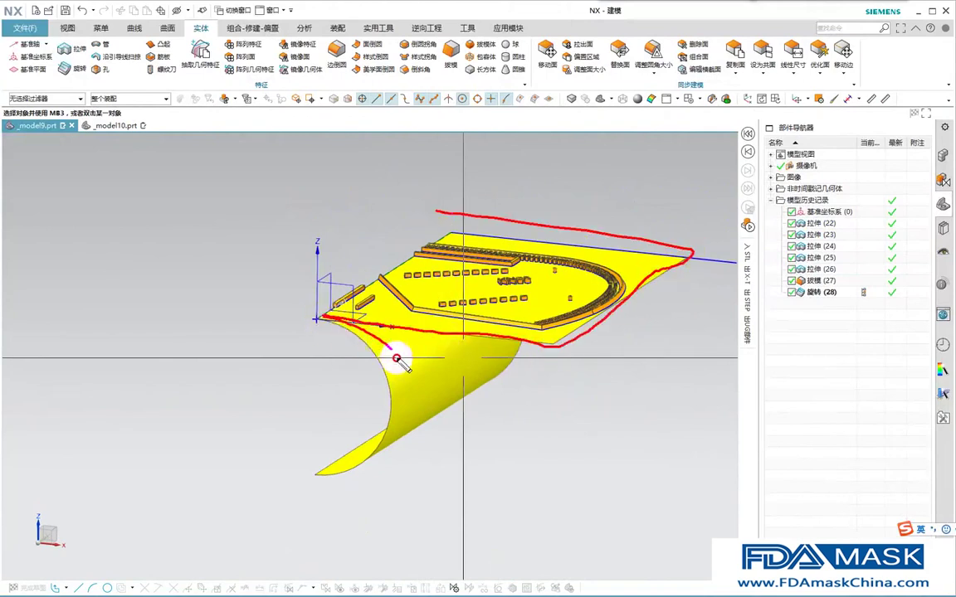
{"action": "key", "text": "Escape"}
{"action": "scroll", "coordinate": [382, 401], "scroll_direction": "down", "scroll_amount": 1}
{"action": "middle_click_drag", "start_coordinate": [381, 401], "coordinate": [380, 400]}
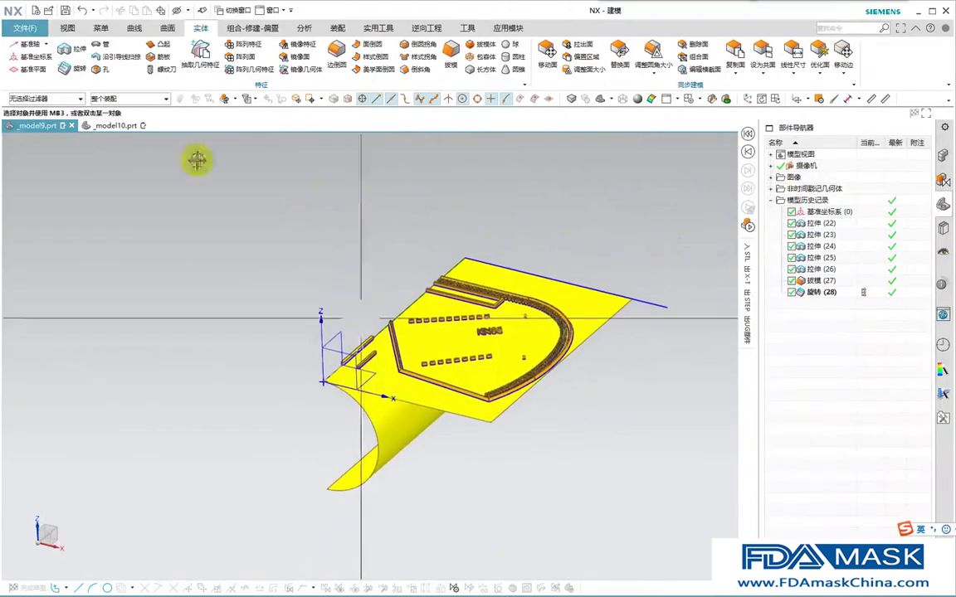
Step: Start the surface-editing command 整体变形 (Global Shaping) and set its type to 按曲面 (By Surface)
{"action": "left_click", "coordinate": [68, 31]}
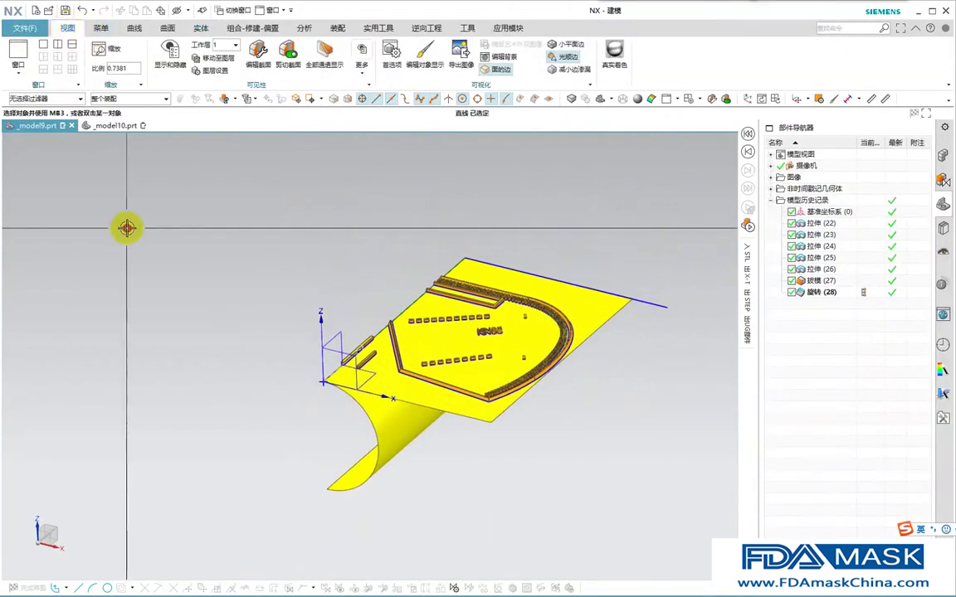
{"action": "left_click", "coordinate": [116, 68]}
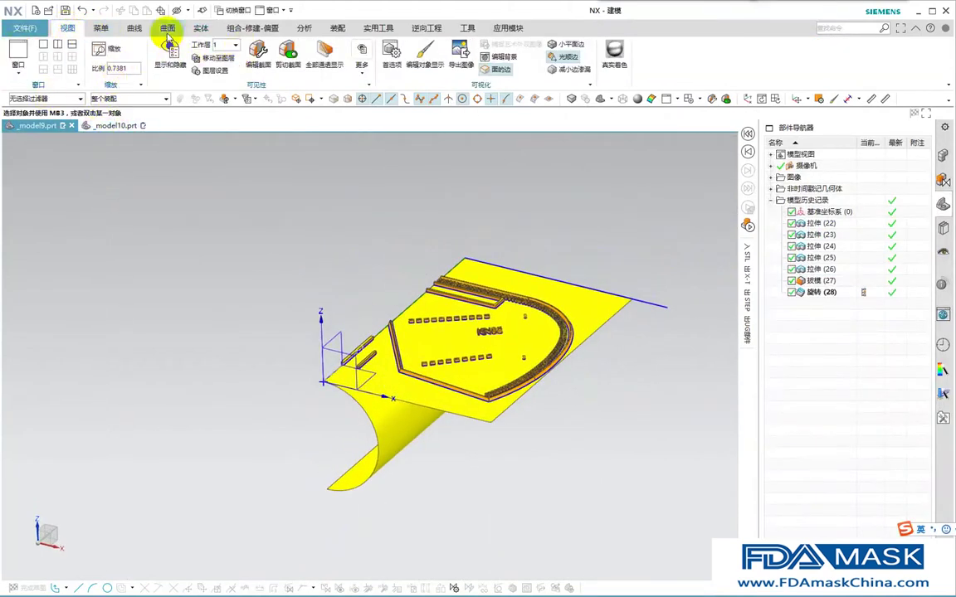
{"action": "left_click", "coordinate": [101, 29]}
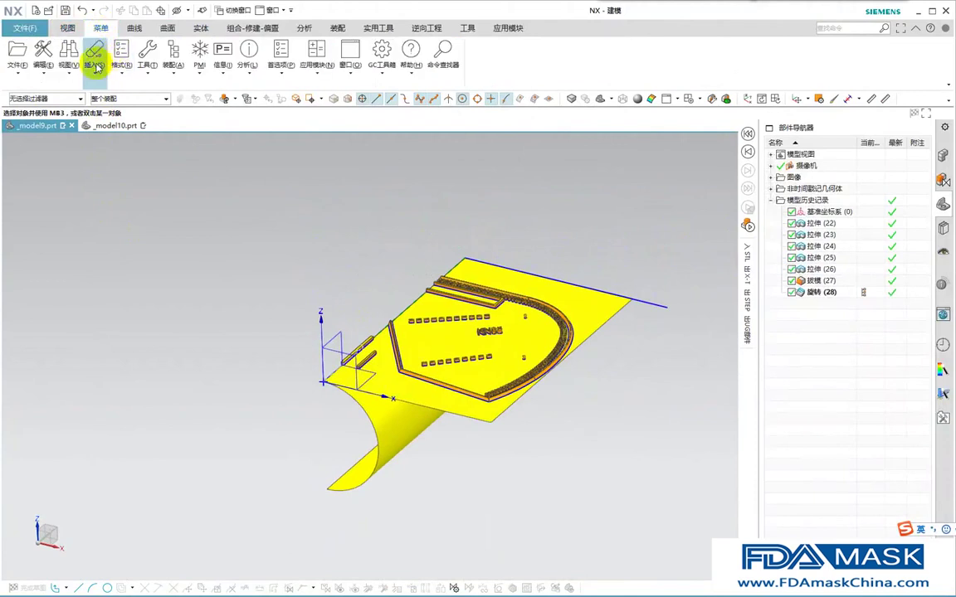
{"action": "left_click", "coordinate": [47, 75]}
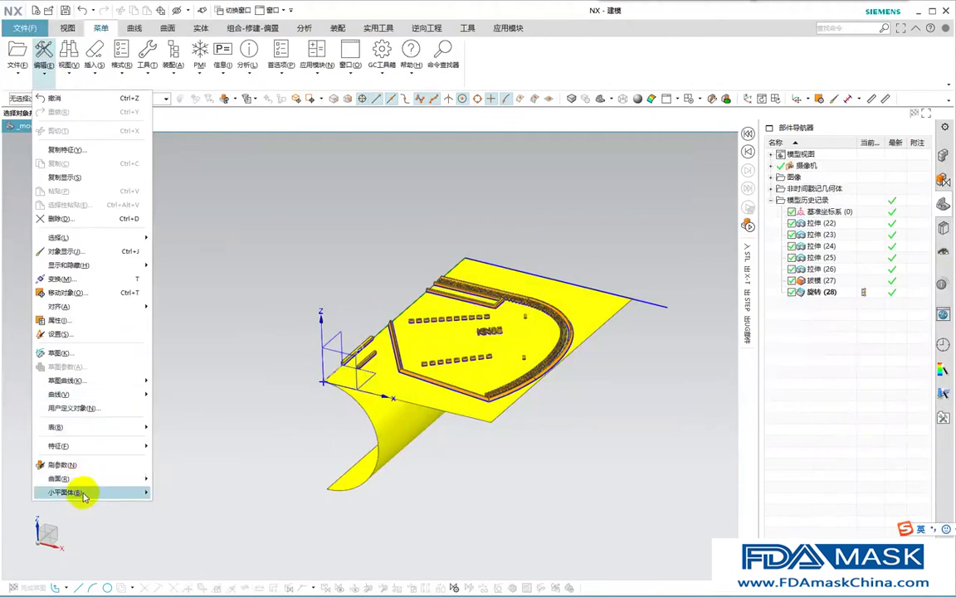
{"action": "mouse_move", "coordinate": [83, 494]}
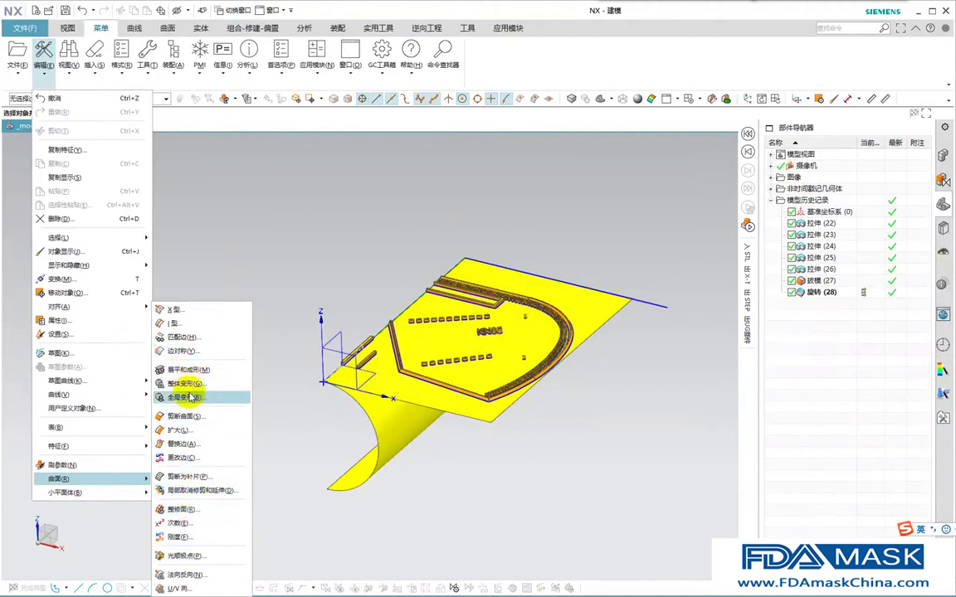
{"action": "left_click", "coordinate": [189, 384]}
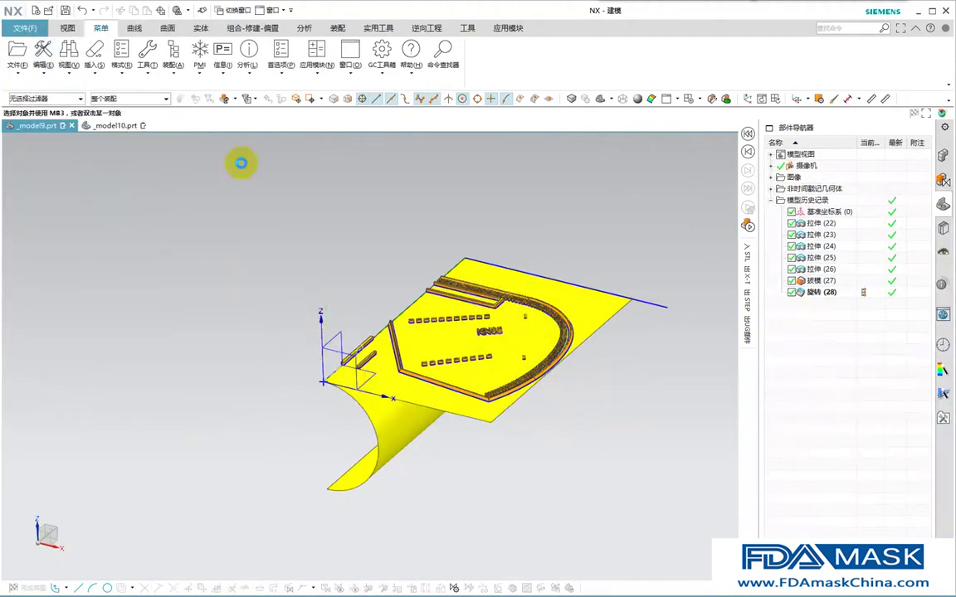
{"action": "left_click", "coordinate": [137, 150]}
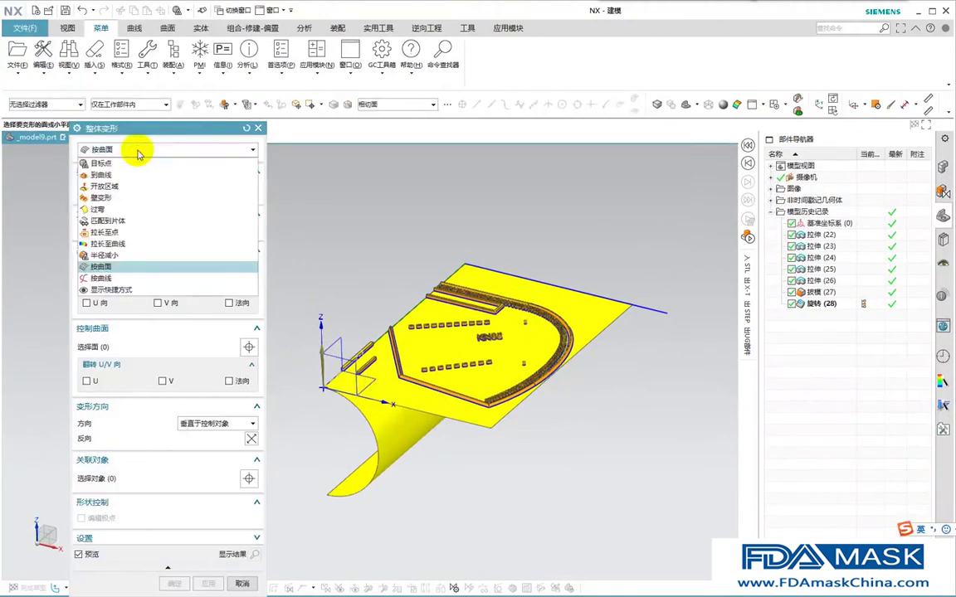
{"action": "left_click", "coordinate": [126, 265]}
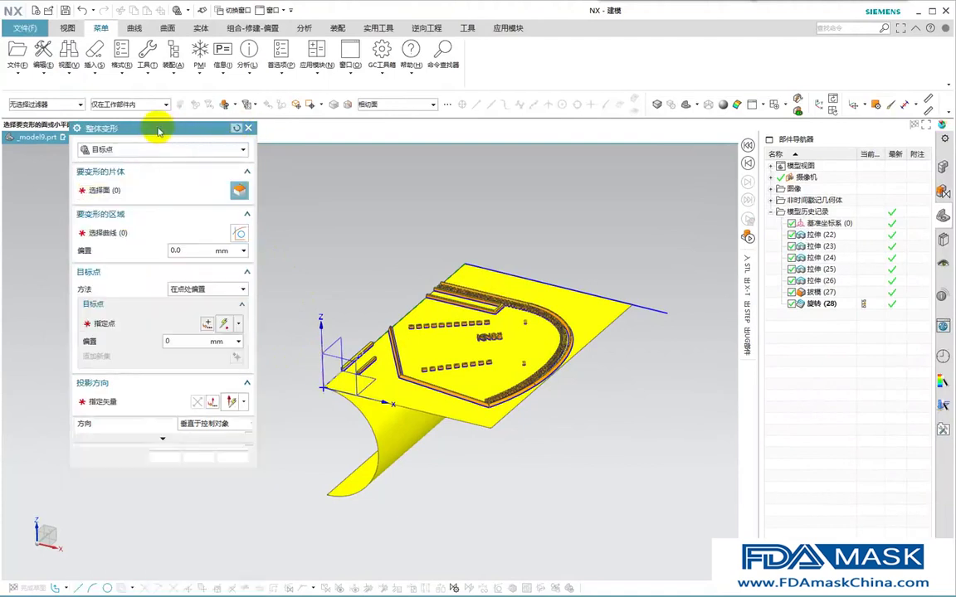
{"action": "left_click", "coordinate": [138, 172]}
{"action": "left_click", "coordinate": [135, 292]}
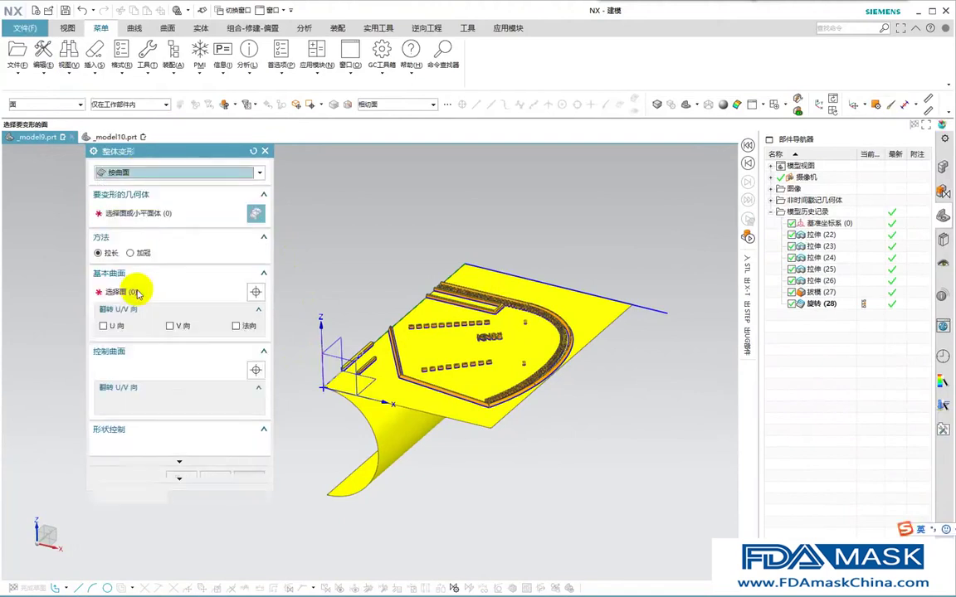
Step: Select all faces of the raised mask pattern together with the flat base sheet as the geometry to deform
{"action": "middle_click_drag", "start_coordinate": [512, 437], "coordinate": [482, 344]}
{"action": "scroll", "coordinate": [482, 344], "scroll_direction": "up", "scroll_amount": 3}
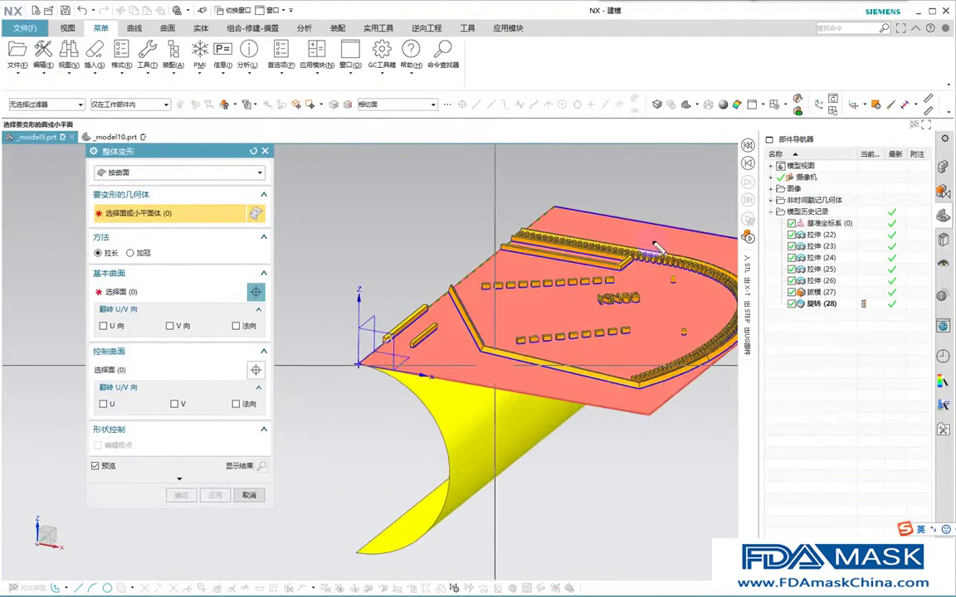
{"action": "key", "text": "Escape"}
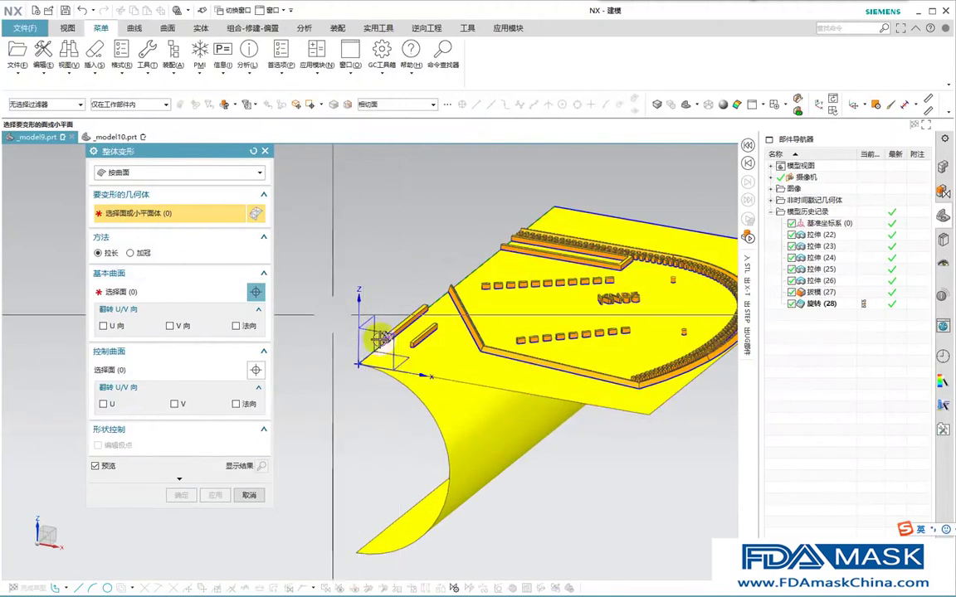
{"action": "scroll", "coordinate": [382, 342], "scroll_direction": "down", "scroll_amount": 2}
{"action": "scroll", "coordinate": [579, 309], "scroll_direction": "down", "scroll_amount": 1}
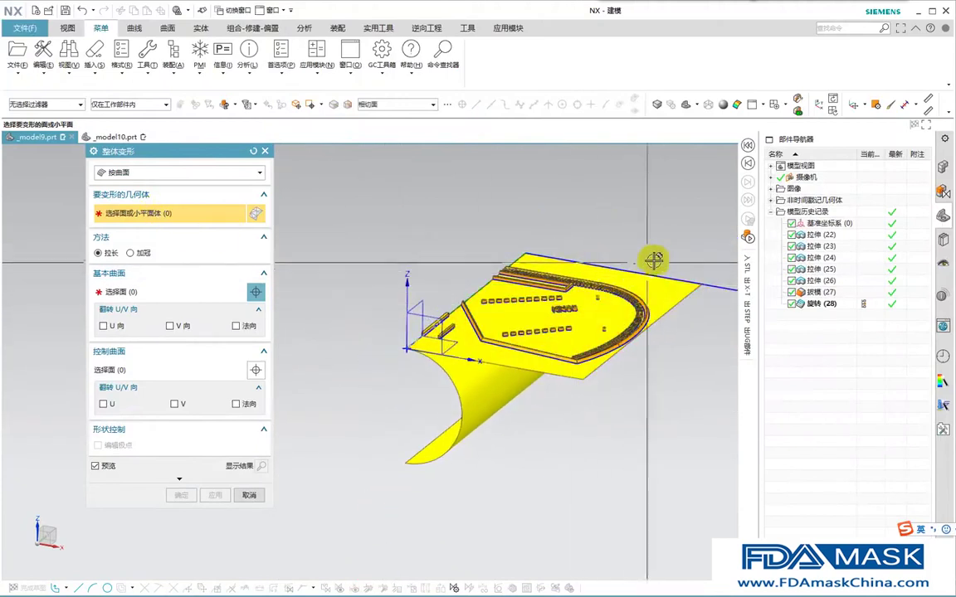
{"action": "left_click", "coordinate": [51, 104]}
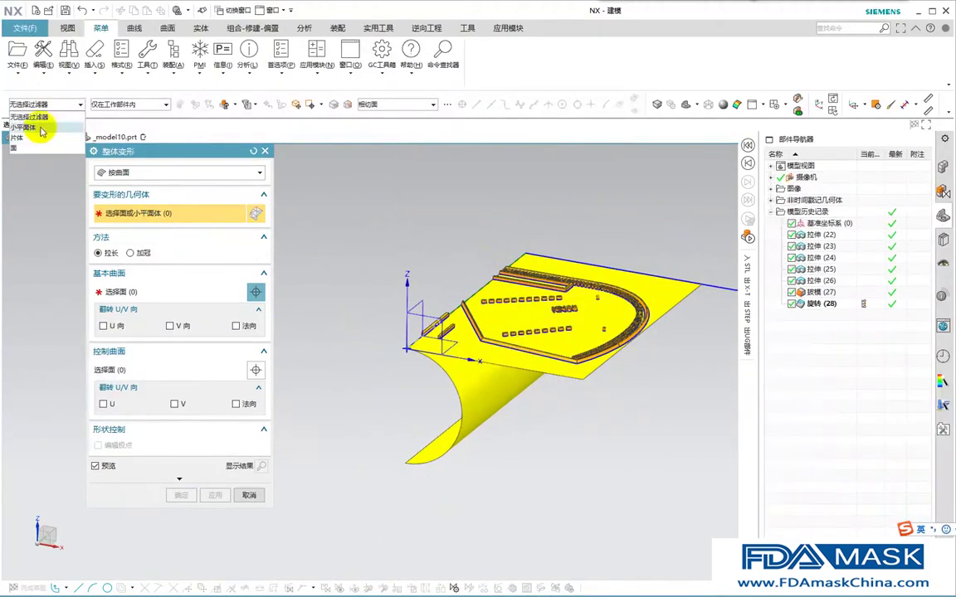
{"action": "middle_click_drag", "start_coordinate": [374, 205], "coordinate": [683, 275]}
{"action": "left_click_drag", "start_coordinate": [699, 277], "coordinate": [424, 365]}
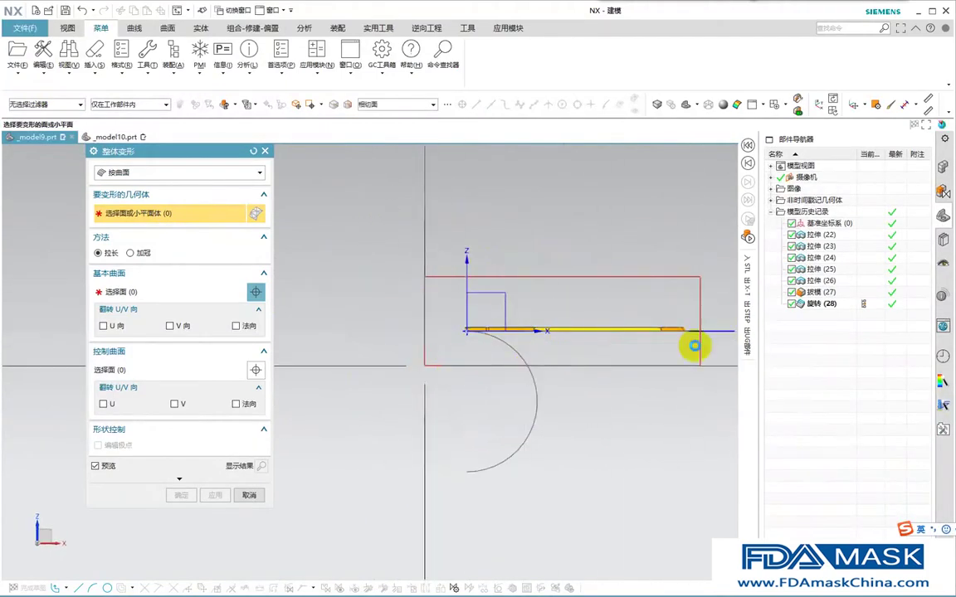
{"action": "scroll", "coordinate": [680, 333], "scroll_direction": "up", "scroll_amount": 3}
{"action": "middle_click_drag", "start_coordinate": [680, 334], "coordinate": [641, 403]}
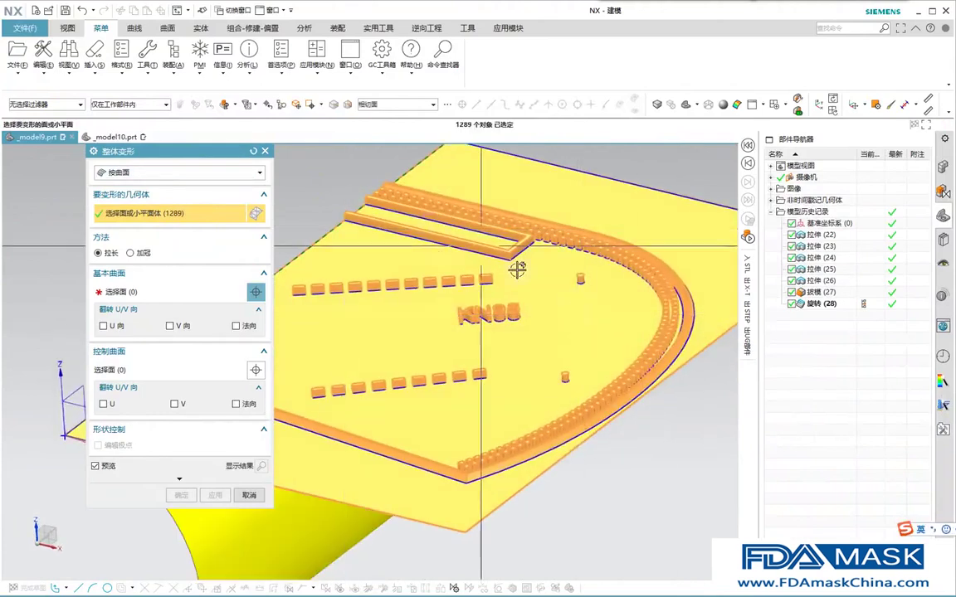
Step: Deselect the flat base sheet's face from the geometry to deform, keeping the raised mask pattern's faces selected
{"action": "scroll", "coordinate": [529, 291], "scroll_direction": "down", "scroll_amount": 2}
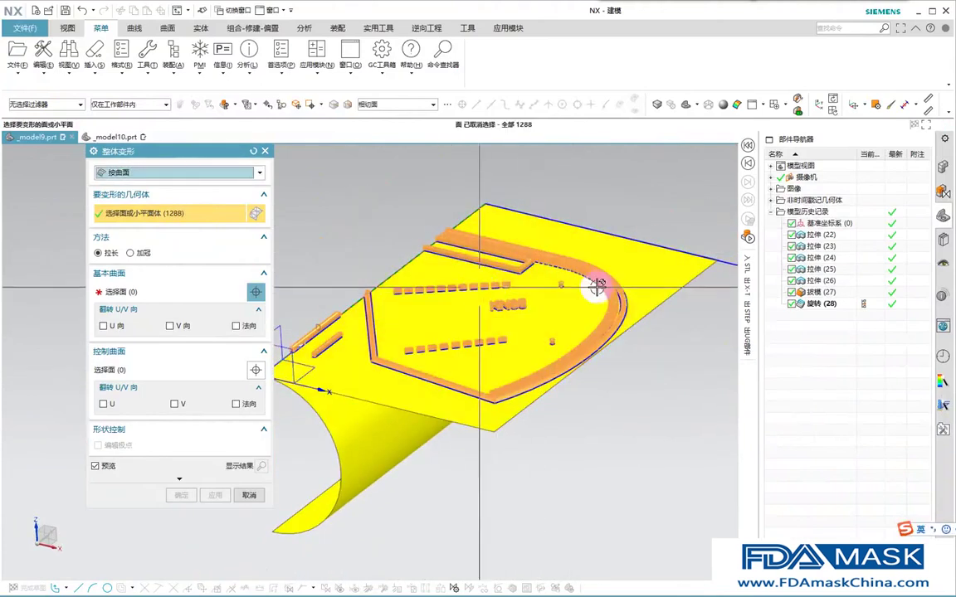
{"action": "scroll", "coordinate": [604, 292], "scroll_direction": "up", "scroll_amount": 4}
{"action": "scroll", "coordinate": [486, 197], "scroll_direction": "down", "scroll_amount": 5}
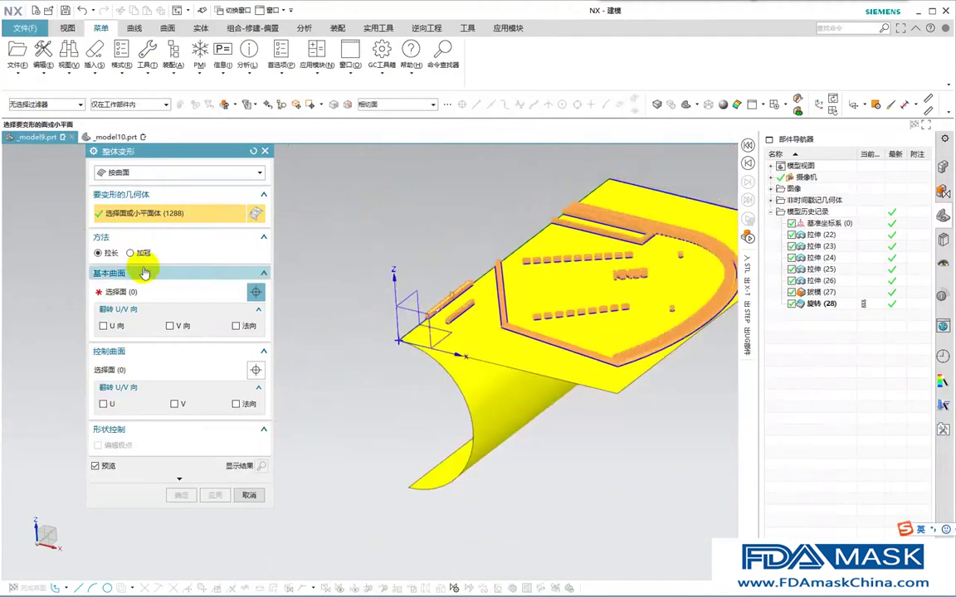
Step: Set the flat sheet as the base surface and the half-cylinder sheet as the control surface for the deformation
{"action": "left_click", "coordinate": [129, 288]}
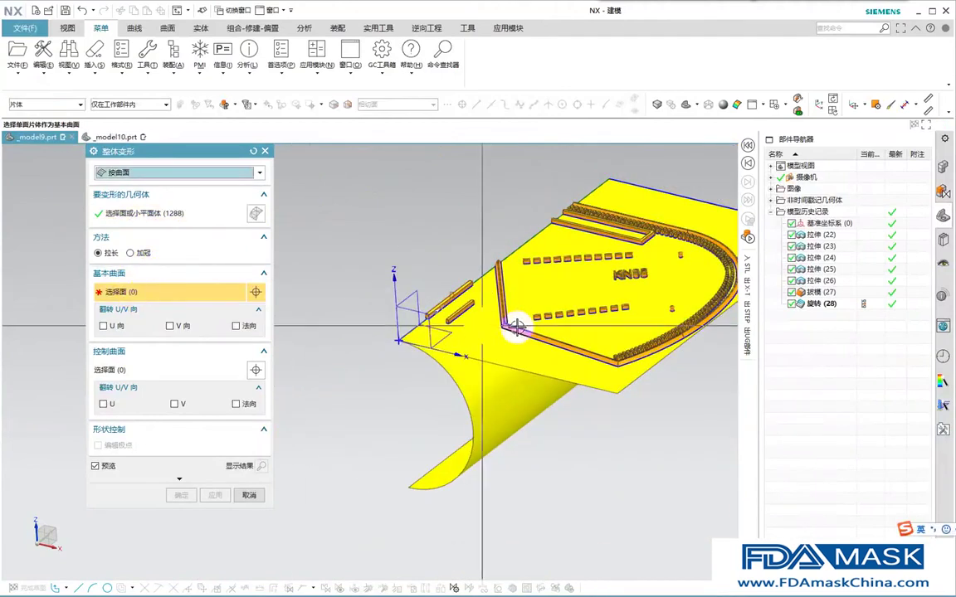
{"action": "left_click", "coordinate": [505, 399]}
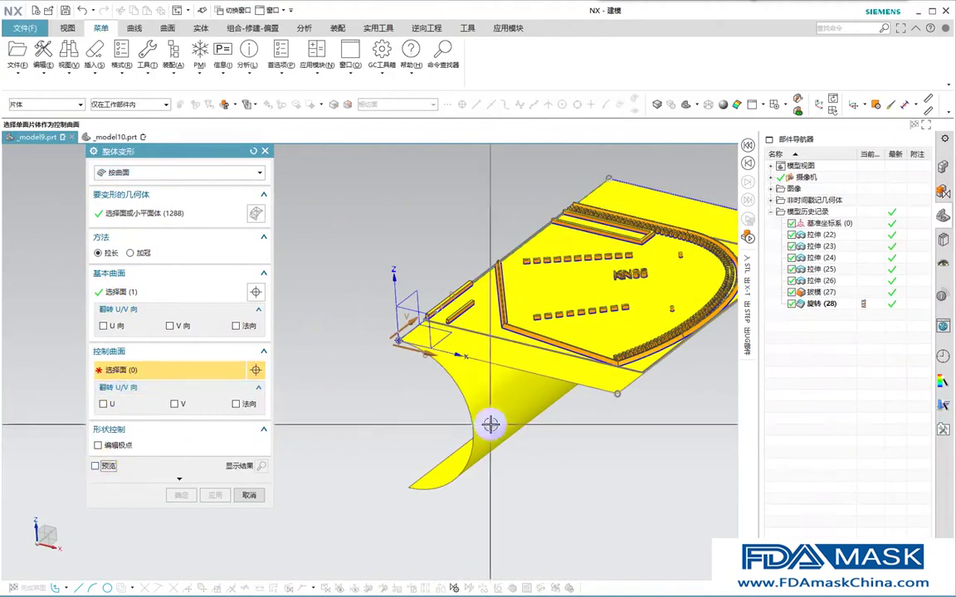
{"action": "left_click", "coordinate": [446, 394]}
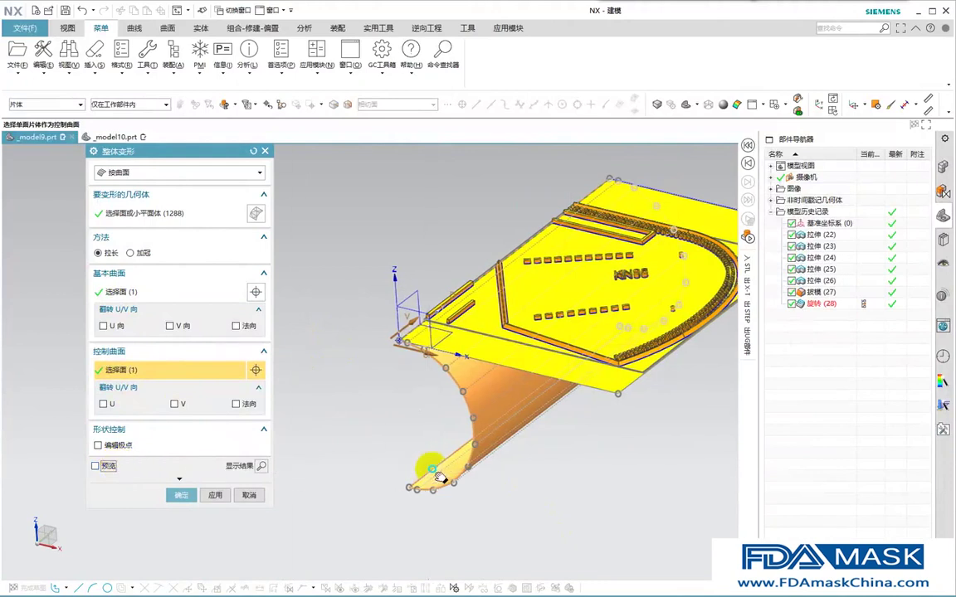
{"action": "middle_click_drag", "start_coordinate": [435, 472], "coordinate": [440, 429], "text": "shift"}
{"action": "middle_click_drag", "start_coordinate": [582, 451], "coordinate": [599, 306]}
{"action": "scroll", "coordinate": [602, 354], "scroll_direction": "up", "scroll_amount": 3}
{"action": "middle_click_drag", "start_coordinate": [601, 354], "coordinate": [580, 306]}
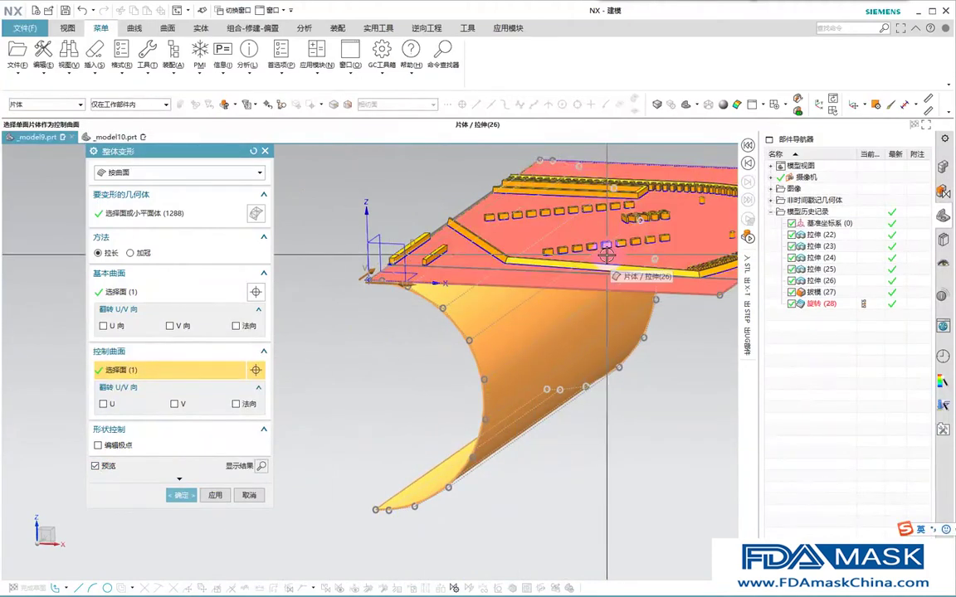
{"action": "key", "text": "F8"}
{"action": "middle_click_drag", "start_coordinate": [538, 325], "coordinate": [436, 367]}
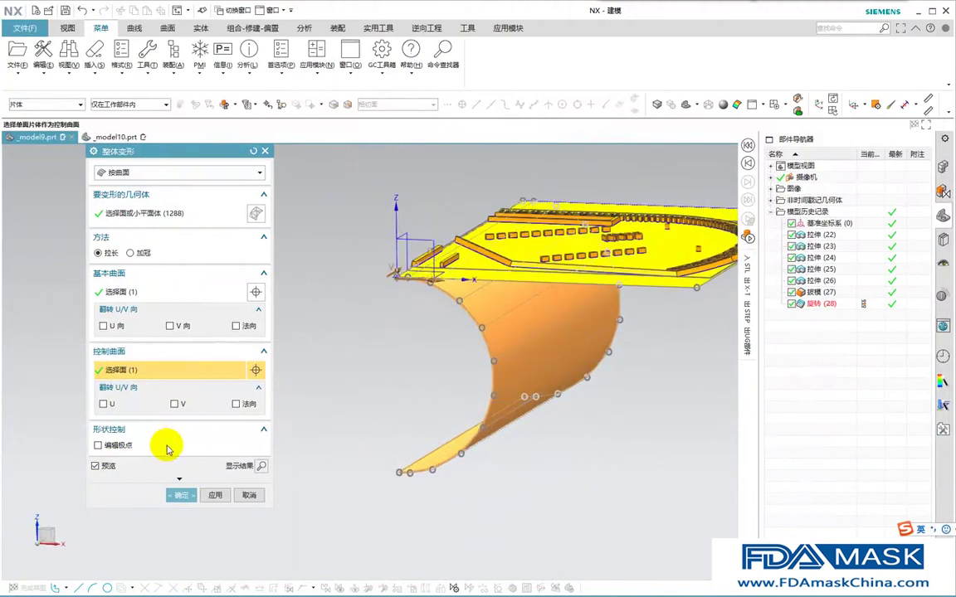
Step: Set the deformation direction to 垂直于控制对象 (normal to control object) and create the wrapped mask pattern on the half-cylinder
{"action": "left_click", "coordinate": [178, 481]}
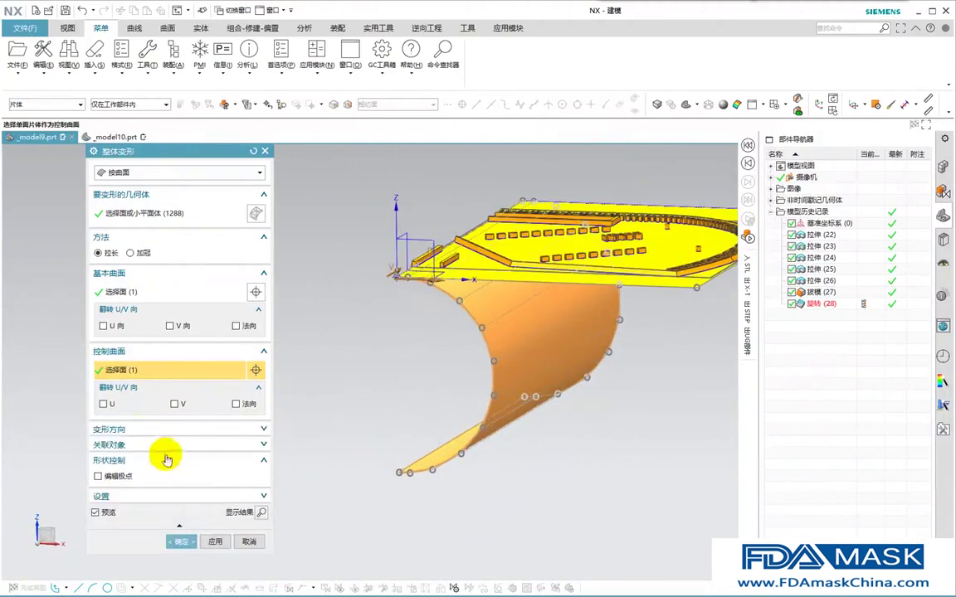
{"action": "left_click", "coordinate": [185, 429]}
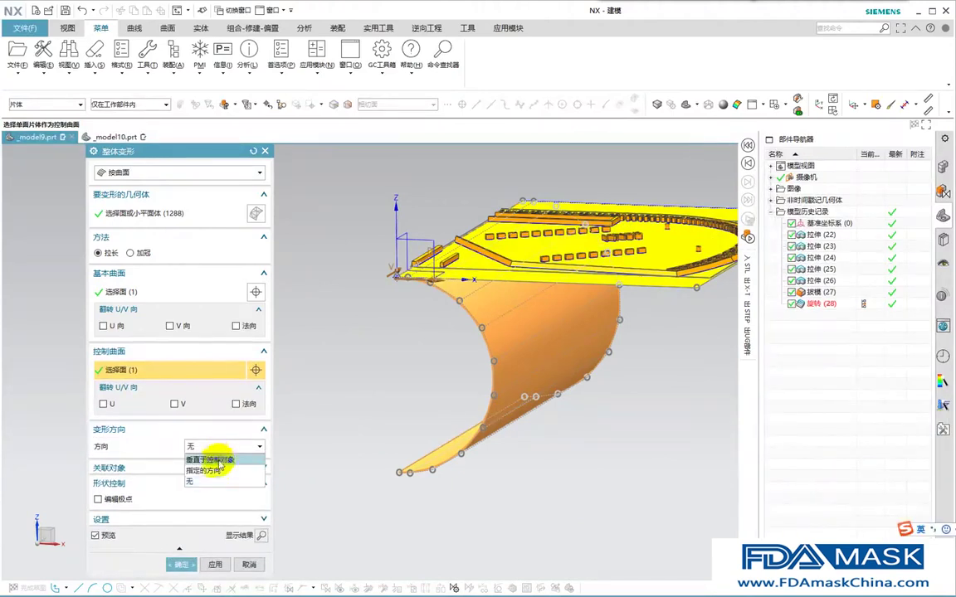
{"action": "left_click", "coordinate": [220, 461]}
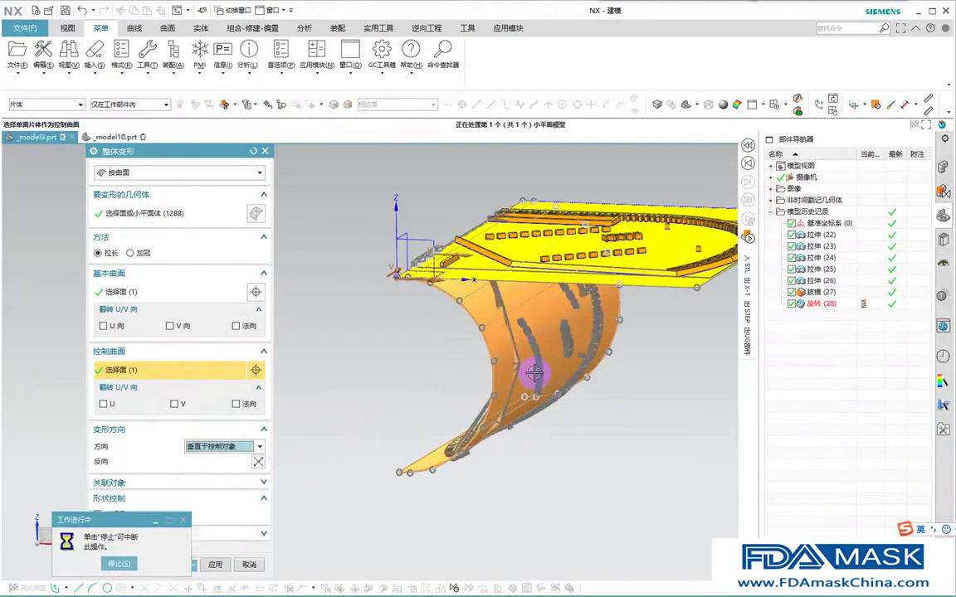
{"action": "key", "text": "F8"}
{"action": "scroll", "coordinate": [548, 331], "scroll_direction": "up", "scroll_amount": 6}
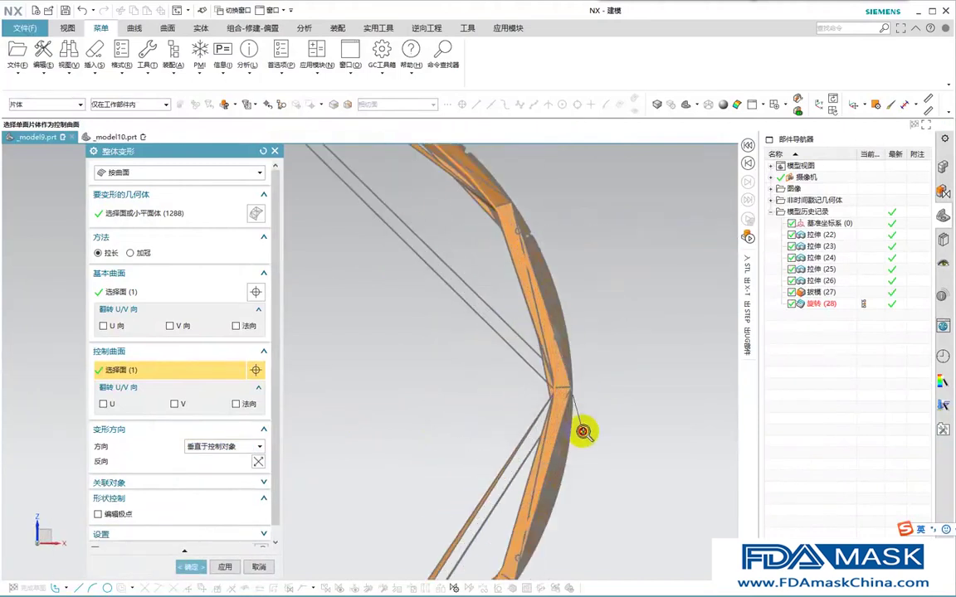
{"action": "scroll", "coordinate": [582, 430], "scroll_direction": "down", "scroll_amount": 5}
{"action": "middle_click_drag", "start_coordinate": [583, 431], "coordinate": [564, 348]}
{"action": "scroll", "coordinate": [502, 242], "scroll_direction": "up", "scroll_amount": 5}
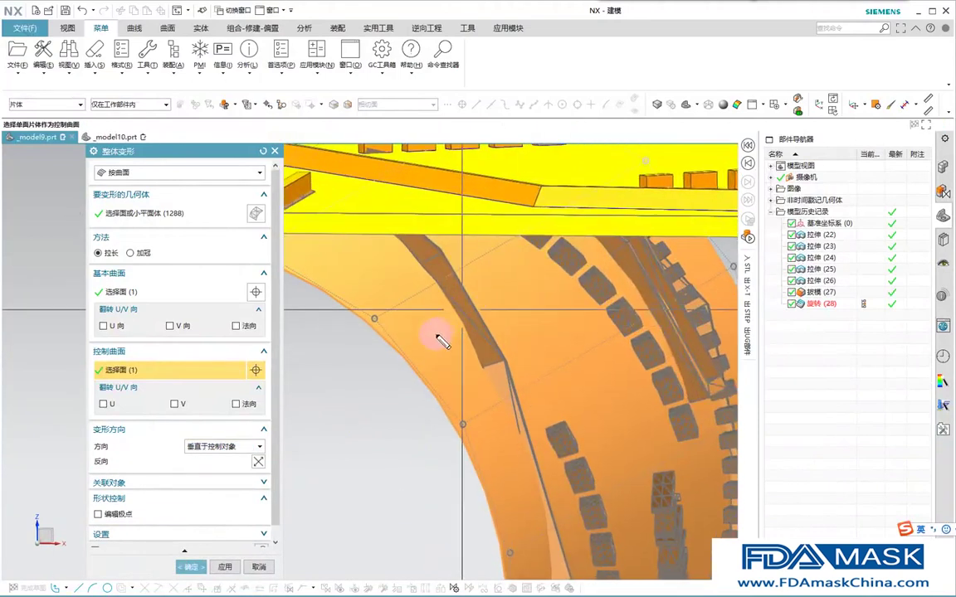
{"action": "scroll", "coordinate": [478, 324], "scroll_direction": "down", "scroll_amount": 5}
{"action": "left_click", "coordinate": [225, 569]}
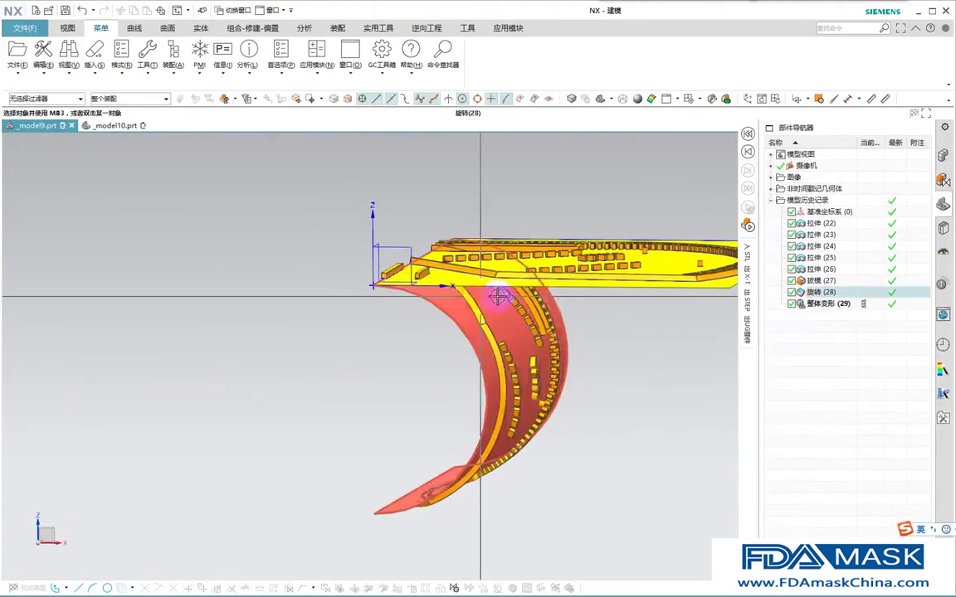
Step: Hide the bodies of the 整体变形 (Global Shaping) feature
{"action": "scroll", "coordinate": [536, 290], "scroll_direction": "down", "scroll_amount": 3}
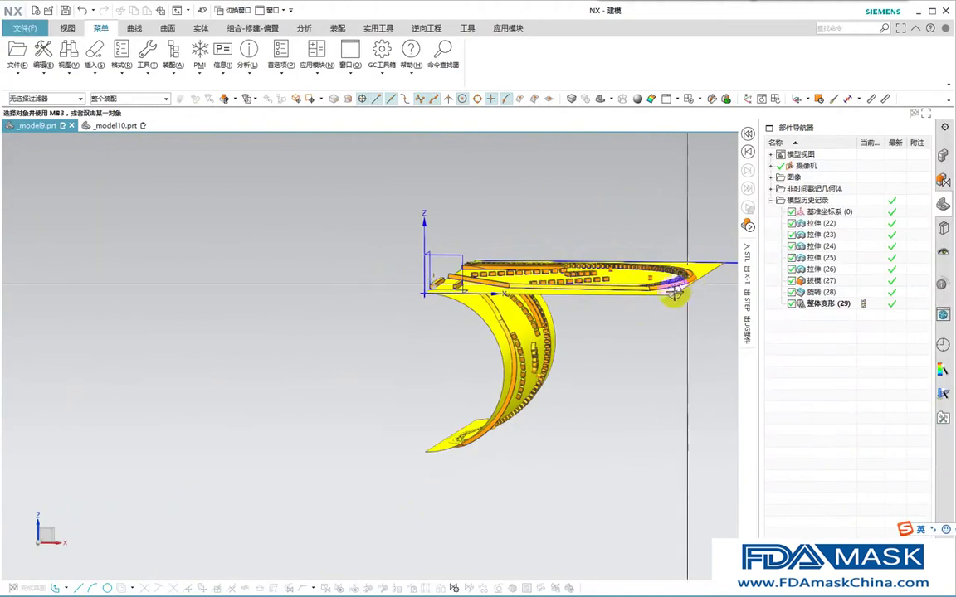
{"action": "scroll", "coordinate": [616, 315], "scroll_direction": "up", "scroll_amount": 5}
{"action": "key", "text": "ctrl+b"}
{"action": "key", "text": "Escape"}
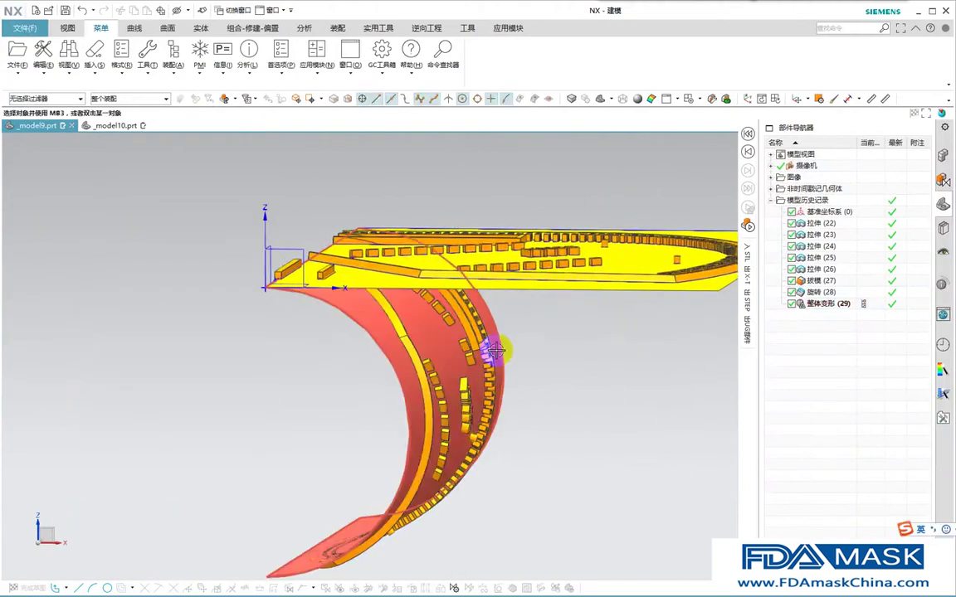
{"action": "scroll", "coordinate": [489, 351], "scroll_direction": "down", "scroll_amount": 2}
{"action": "right_click", "coordinate": [838, 303]}
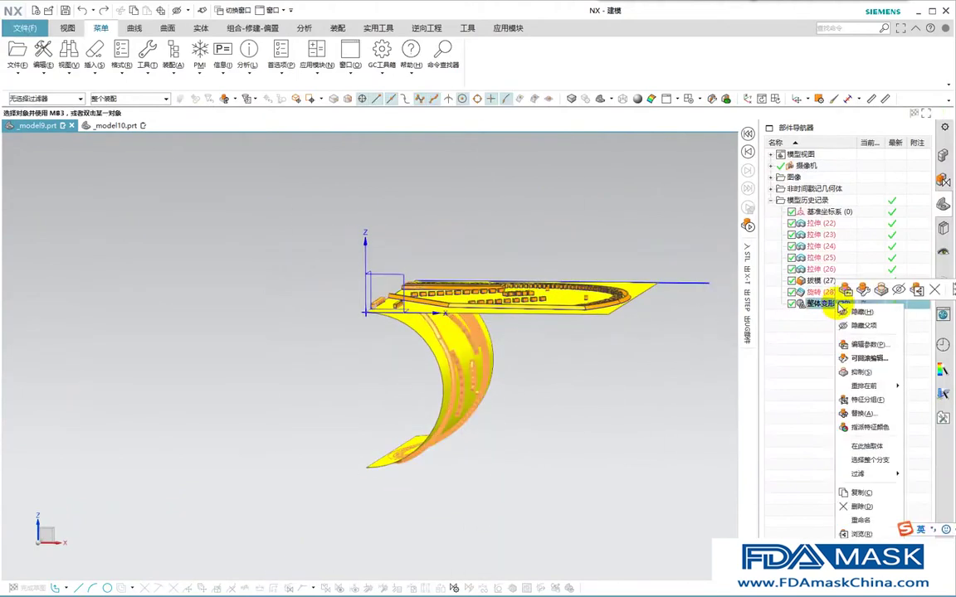
{"action": "left_click", "coordinate": [862, 311]}
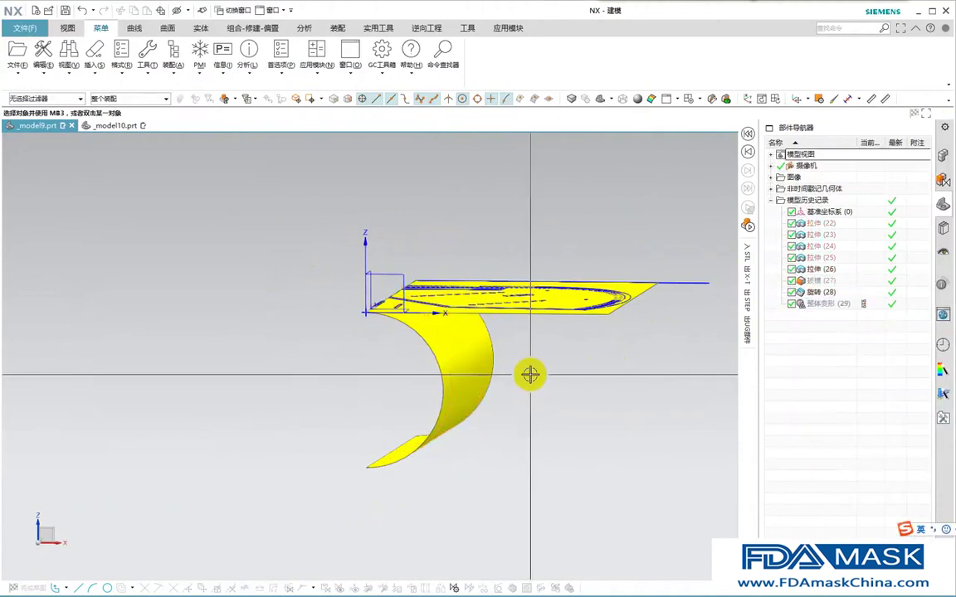
Step: Swap visible and hidden objects, hide the flat pattern bodies without the two wrapped strap bars, and show the half-cylinder with the wrapped pattern
{"action": "middle_click_drag", "start_coordinate": [512, 359], "coordinate": [688, 291]}
{"action": "key", "text": "ctrl+b"}
{"action": "left_click_drag", "start_coordinate": [688, 297], "coordinate": [315, 228]}
{"action": "scroll", "coordinate": [369, 299], "scroll_direction": "up", "scroll_amount": 3}
{"action": "middle_click_drag", "start_coordinate": [369, 299], "coordinate": [390, 361]}
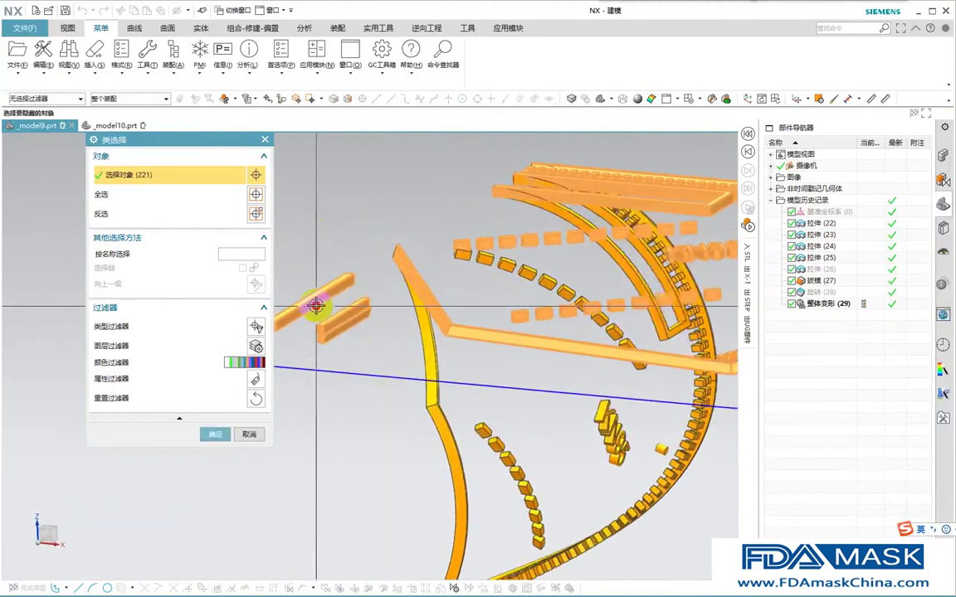
{"action": "scroll", "coordinate": [316, 305], "scroll_direction": "up", "scroll_amount": 1}
{"action": "left_click", "coordinate": [474, 305], "text": "shift"}
{"action": "scroll", "coordinate": [474, 305], "scroll_direction": "down", "scroll_amount": 2}
{"action": "scroll", "coordinate": [364, 358], "scroll_direction": "up", "scroll_amount": 2}
{"action": "scroll", "coordinate": [363, 357], "scroll_direction": "up", "scroll_amount": 1}
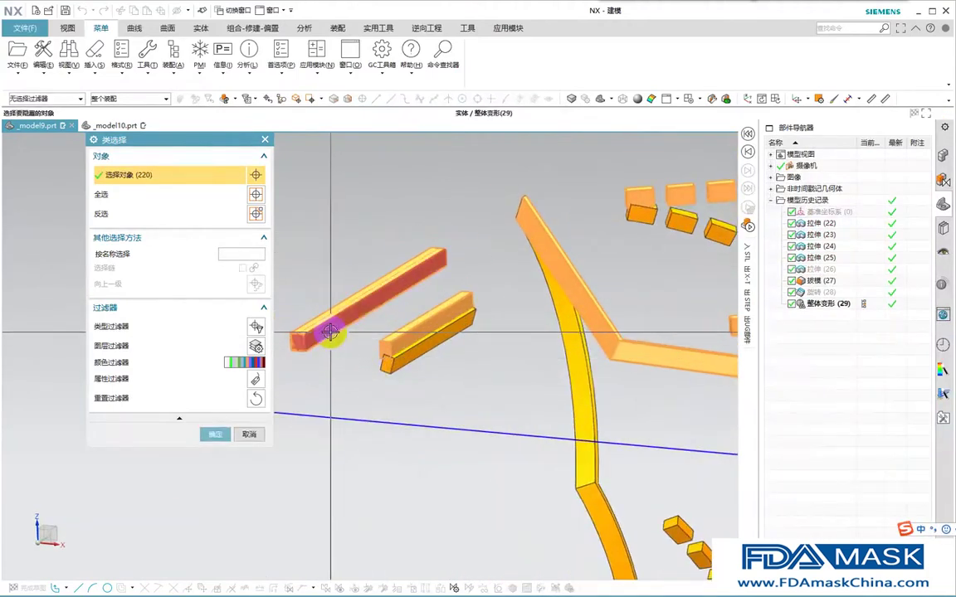
{"action": "scroll", "coordinate": [292, 370], "scroll_direction": "up", "scroll_amount": 6}
{"action": "middle_click_drag", "start_coordinate": [292, 370], "coordinate": [358, 501], "text": "shift"}
{"action": "left_click", "coordinate": [444, 332], "text": "shift"}
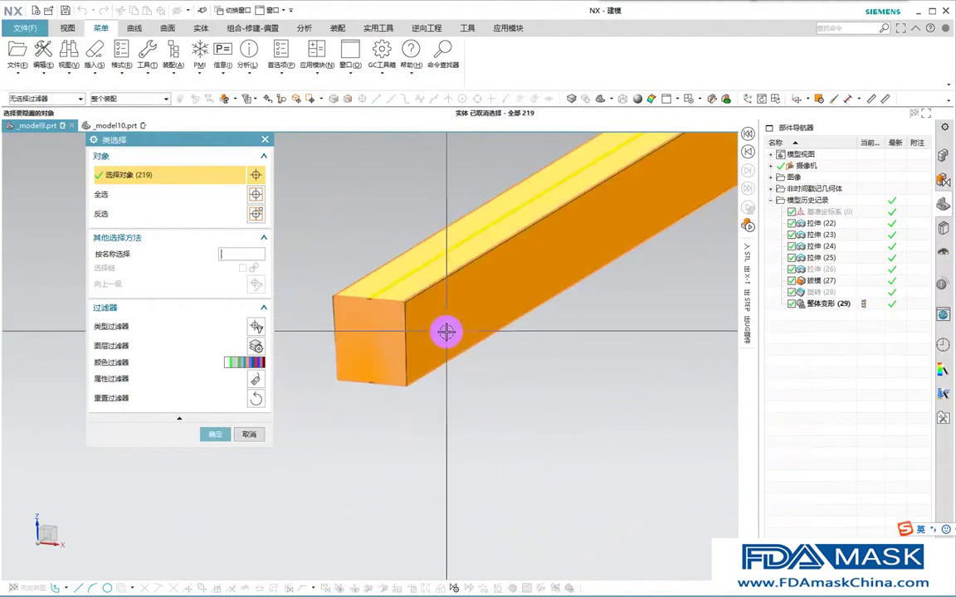
{"action": "middle_click", "coordinate": [444, 334]}
{"action": "middle_click_drag", "start_coordinate": [373, 392], "coordinate": [410, 264], "text": "ctrl"}
{"action": "scroll", "coordinate": [396, 332], "scroll_direction": "up", "scroll_amount": 3}
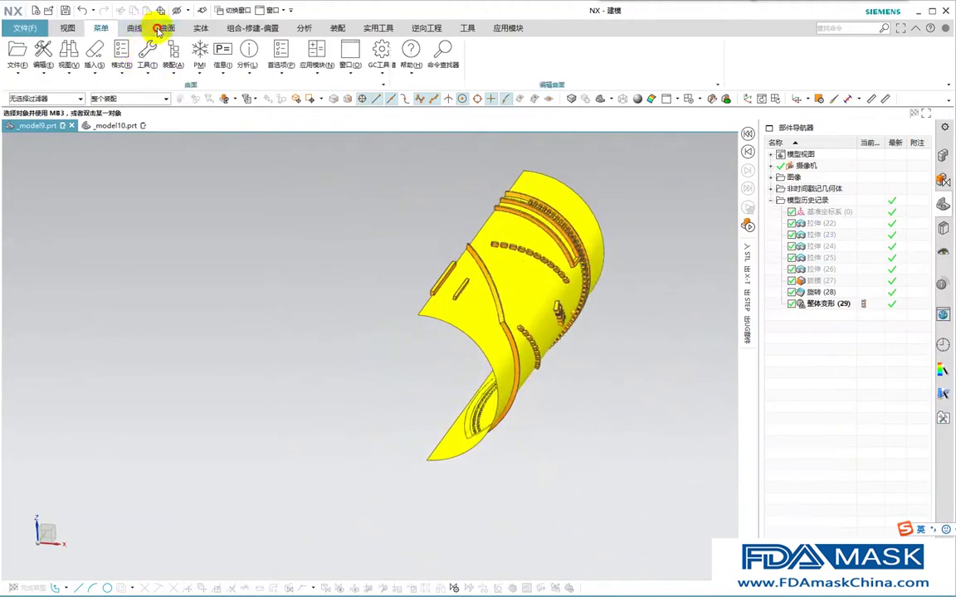
Step: Revolve the half-cylinder's straight lengthwise edge a full turn about the Y direction through its end arc's centre to form the solid roller
{"action": "left_click", "coordinate": [159, 28]}
{"action": "left_click", "coordinate": [205, 29]}
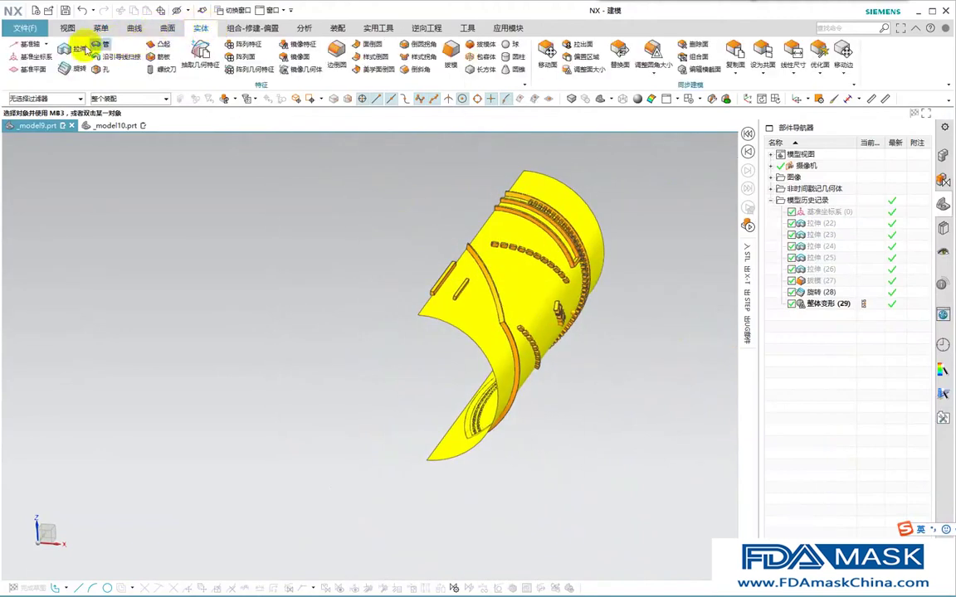
{"action": "left_click", "coordinate": [78, 68]}
{"action": "left_click", "coordinate": [490, 213]}
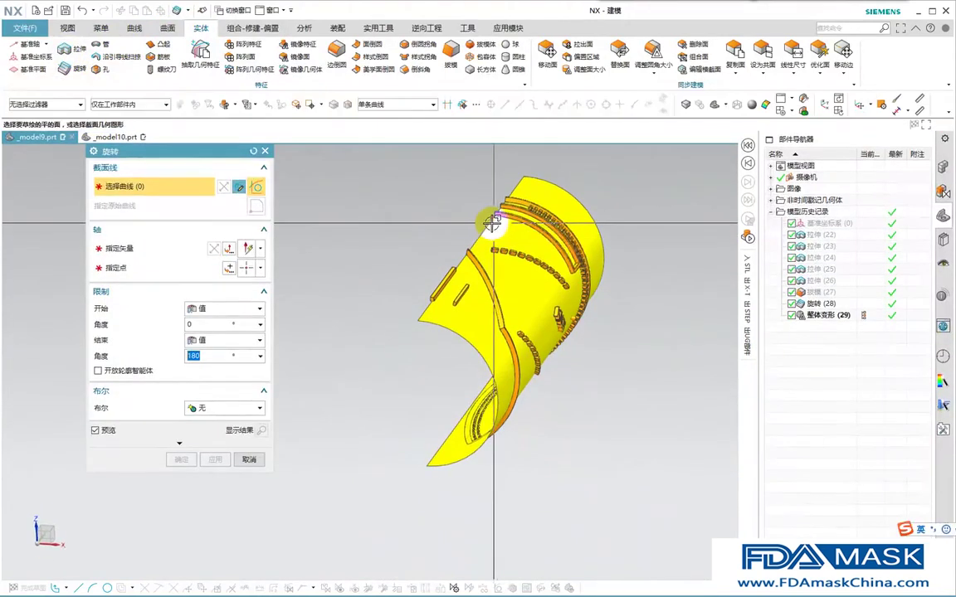
{"action": "left_click", "coordinate": [162, 248]}
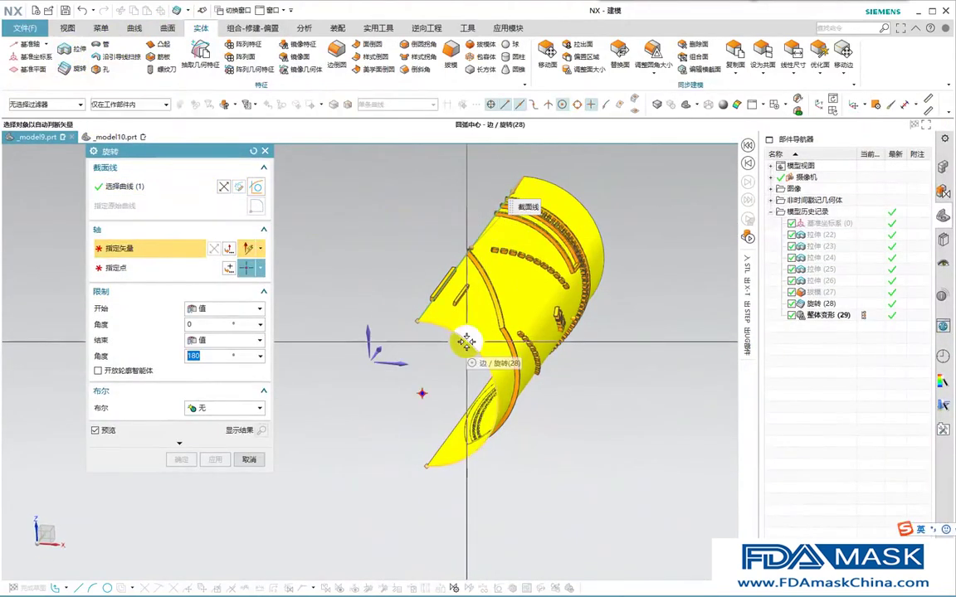
{"action": "left_click", "coordinate": [384, 365]}
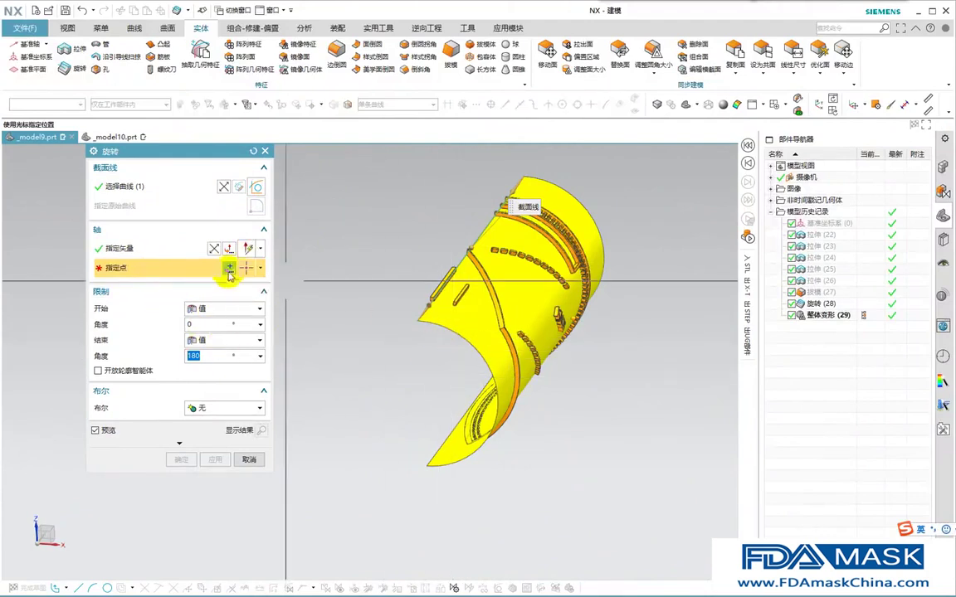
{"action": "left_click", "coordinate": [253, 267]}
{"action": "left_click", "coordinate": [247, 392]}
{"action": "left_click", "coordinate": [470, 337]}
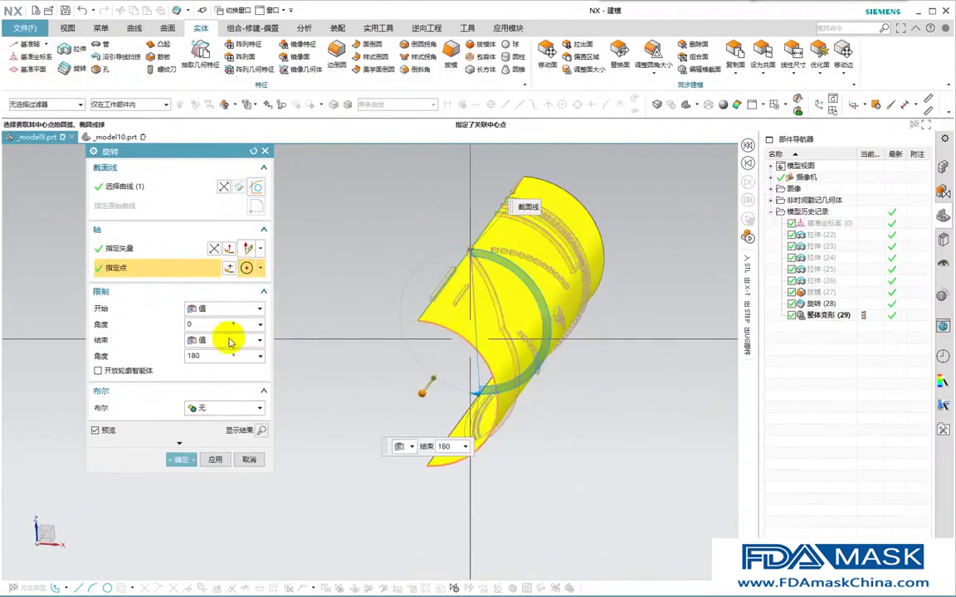
{"action": "double_click", "coordinate": [207, 356]}
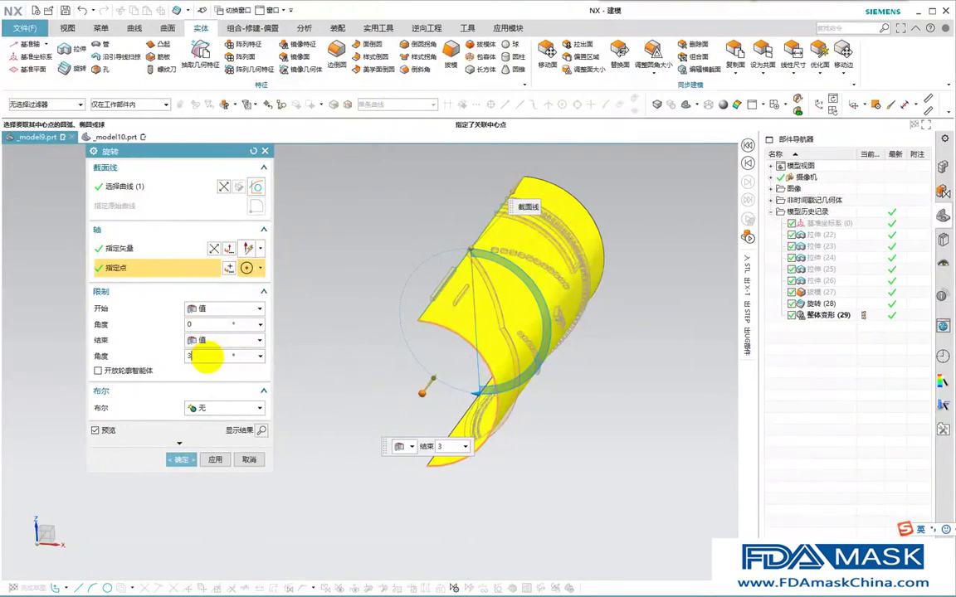
{"action": "key", "text": "Return"}
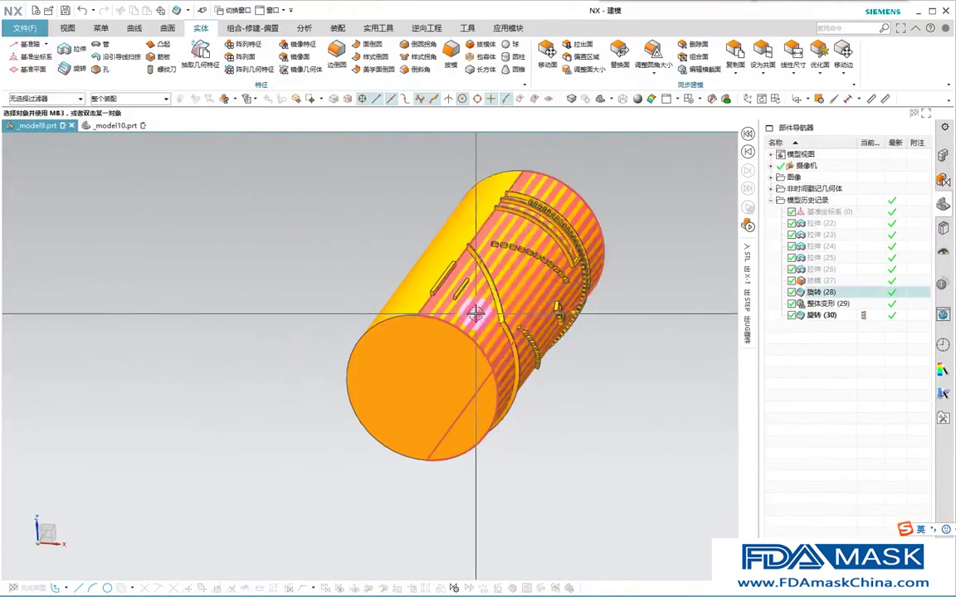
Step: Swap visible and hidden objects and locate the wrapped tooth blocks missing at the start of the toothed rim
{"action": "mouse_move", "coordinate": [600, 380]}
{"action": "middle_mouse_down"}
{"action": "mouse_move", "coordinate": [589, 433]}
{"action": "mouse_move", "coordinate": [467, 420]}
{"action": "mouse_move", "coordinate": [567, 423]}
{"action": "mouse_move", "coordinate": [587, 372]}
{"action": "middle_mouse_up"}
{"action": "middle_click_drag", "start_coordinate": [475, 204], "coordinate": [561, 278], "text": "ctrl"}
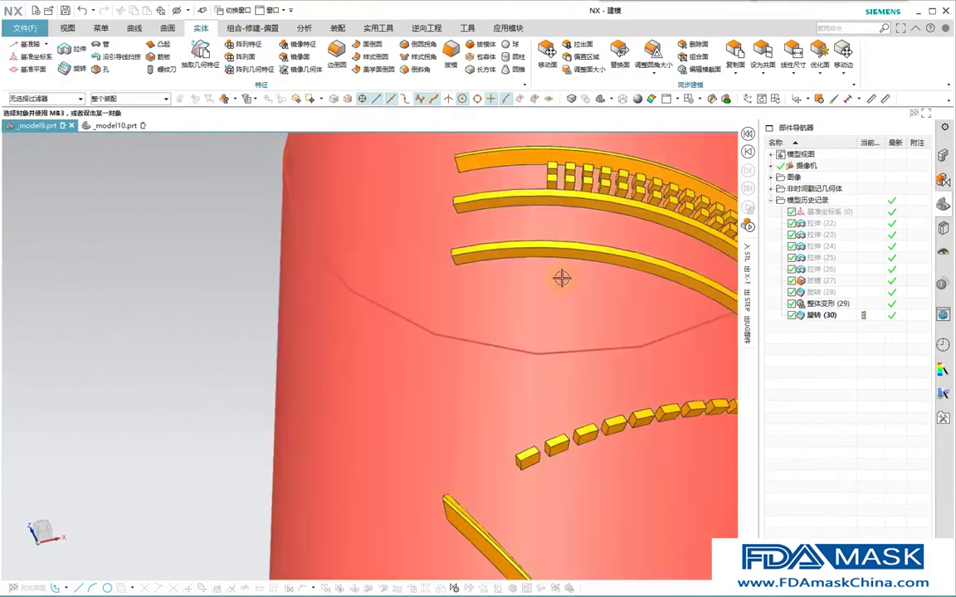
{"action": "key", "text": "ctrl+shift+b"}
{"action": "middle_click_drag", "start_coordinate": [538, 243], "coordinate": [595, 290]}
{"action": "middle_click_drag", "start_coordinate": [599, 291], "coordinate": [603, 395], "text": "ctrl"}
{"action": "middle_click_drag", "start_coordinate": [560, 245], "coordinate": [506, 253]}
{"action": "left_click", "coordinate": [514, 298]}
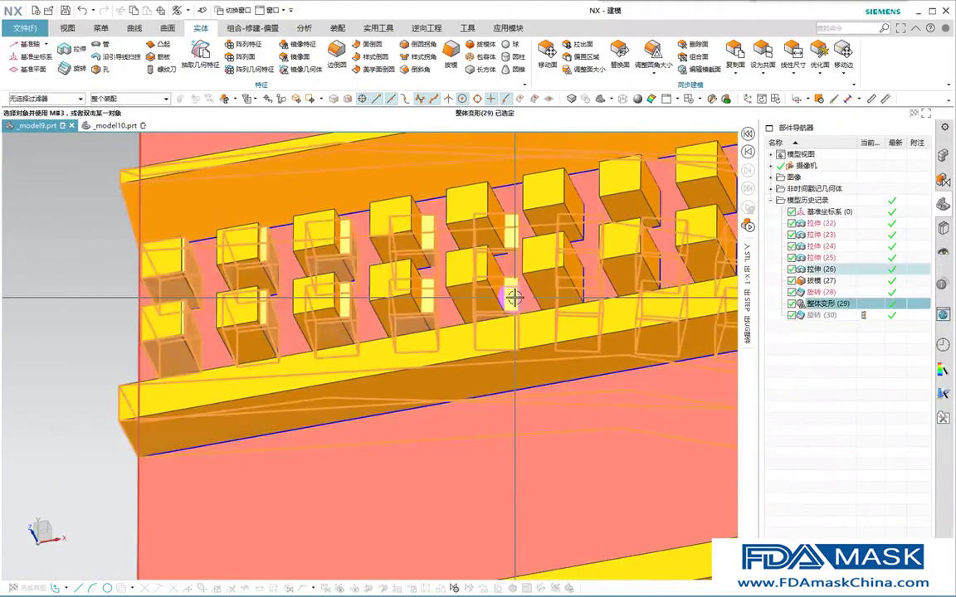
Step: Hide the small wrapped tooth blocks overlapping the first flat teeth, leaving the flat teeth unselected
{"action": "key", "text": "ctrl+b"}
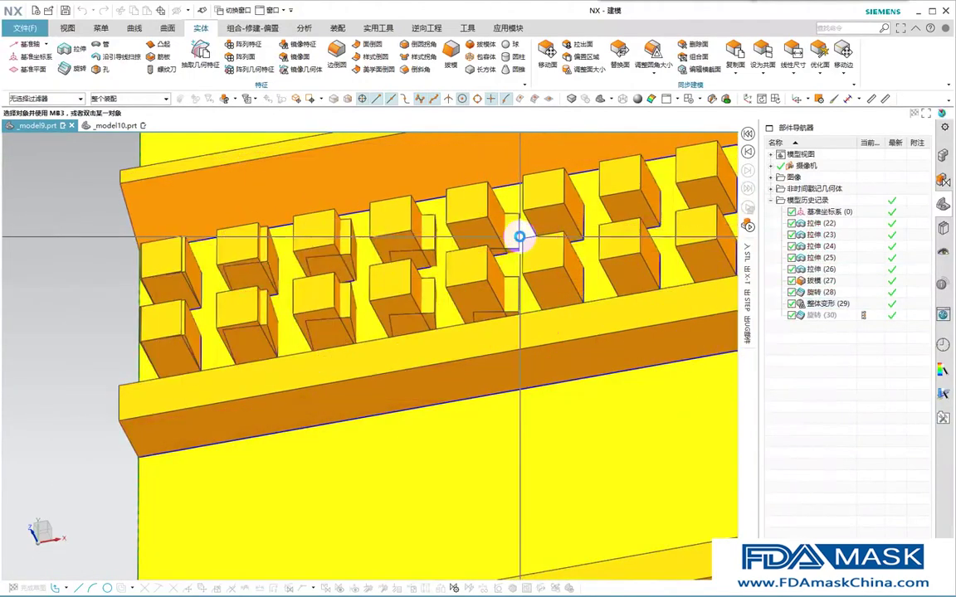
{"action": "left_click", "coordinate": [433, 276]}
{"action": "left_click", "coordinate": [430, 253]}
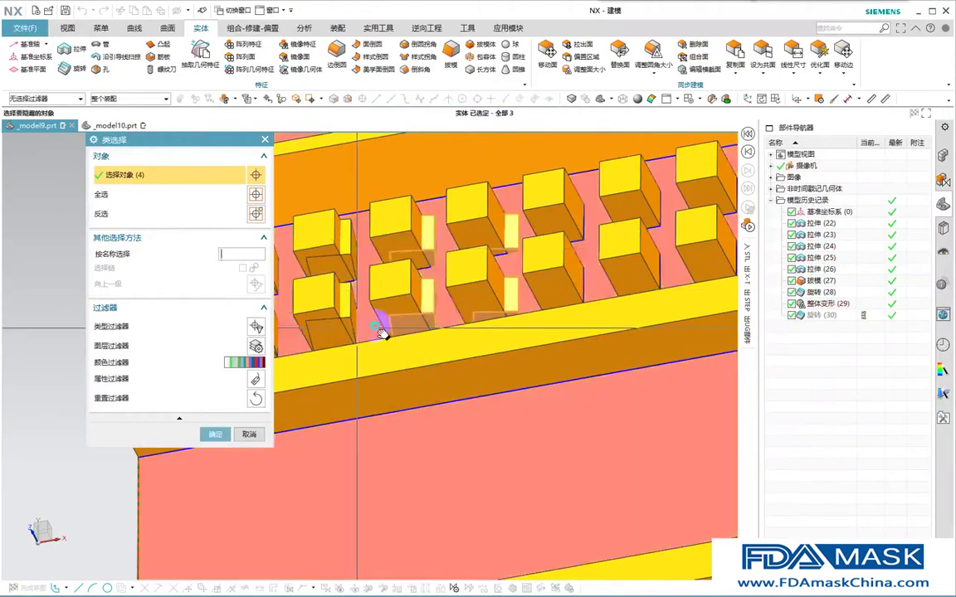
{"action": "middle_click_drag", "start_coordinate": [350, 248], "coordinate": [533, 244], "text": "shift"}
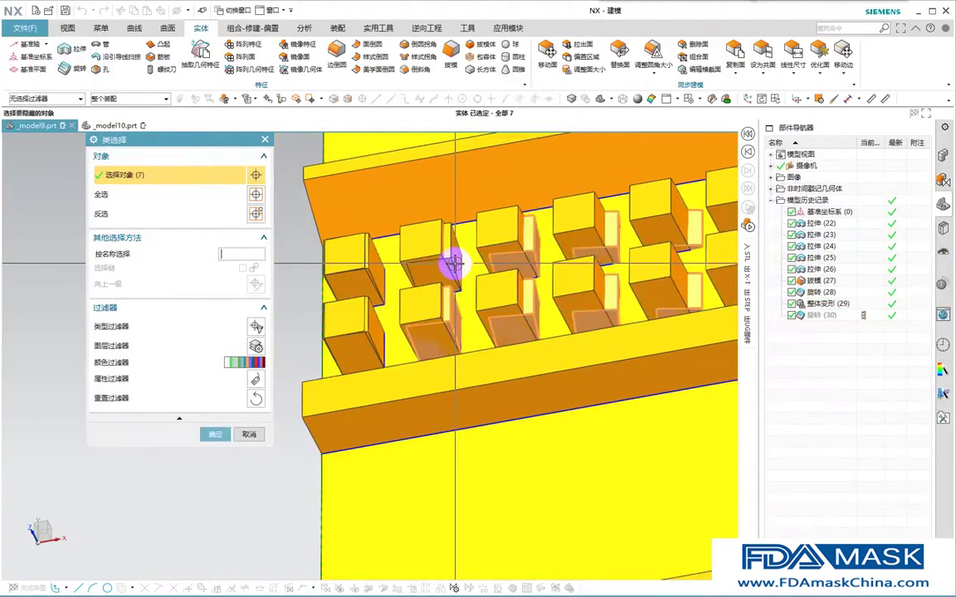
{"action": "left_click", "coordinate": [365, 274]}
{"action": "scroll", "coordinate": [371, 303], "scroll_direction": "up", "scroll_amount": 2}
{"action": "left_click", "coordinate": [376, 331]}
{"action": "middle_click", "coordinate": [488, 240]}
{"action": "scroll", "coordinate": [441, 261], "scroll_direction": "down", "scroll_amount": 5}
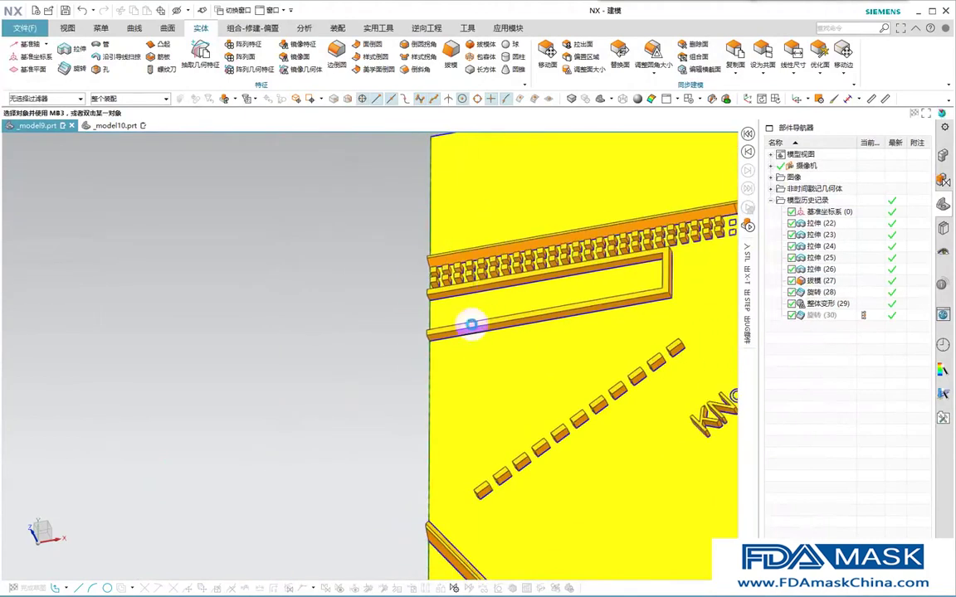
Step: Swap visible and hidden objects back to show the solid roller with its wrapped pattern
{"action": "key", "text": "ctrl+shift+b"}
{"action": "middle_click_drag", "start_coordinate": [467, 311], "coordinate": [501, 240]}
{"action": "scroll", "coordinate": [467, 332], "scroll_direction": "down", "scroll_amount": 4}
{"action": "middle_click_drag", "start_coordinate": [571, 444], "coordinate": [560, 413], "text": "shift"}
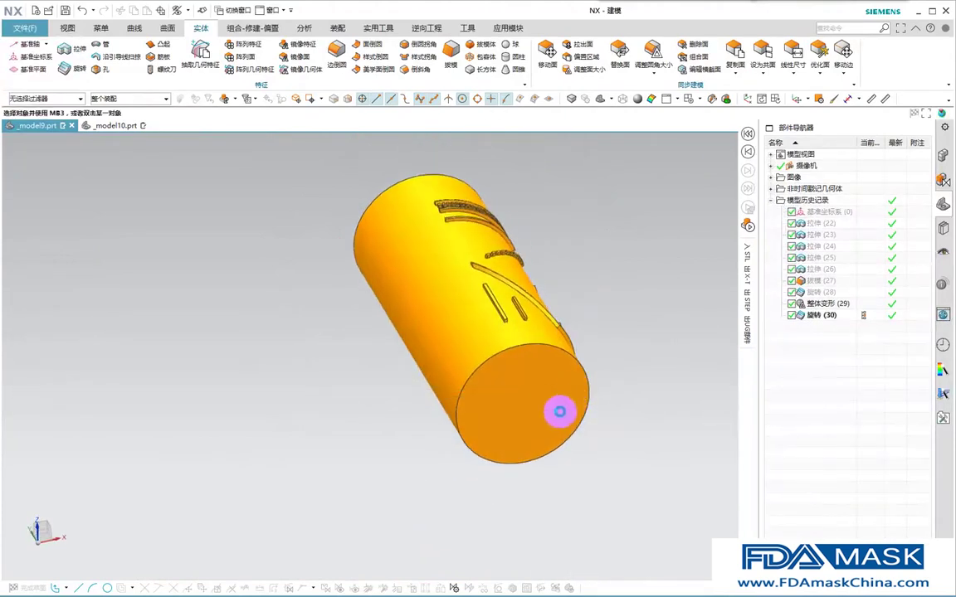
Step: Bring the hidden datum coordinate system back into display together with the solid roller and its wrapped pattern
{"action": "key", "text": "ctrl+shift+b"}
{"action": "key", "text": "ctrl+b"}
{"action": "left_click", "coordinate": [553, 316]}
{"action": "middle_click", "coordinate": [580, 319]}
{"action": "key", "text": "ctrl+shift+b"}
{"action": "mouse_move", "coordinate": [480, 412]}
{"action": "middle_mouse_down"}
{"action": "mouse_move", "coordinate": [463, 422]}
{"action": "mouse_move", "coordinate": [483, 409]}
{"action": "middle_mouse_up"}
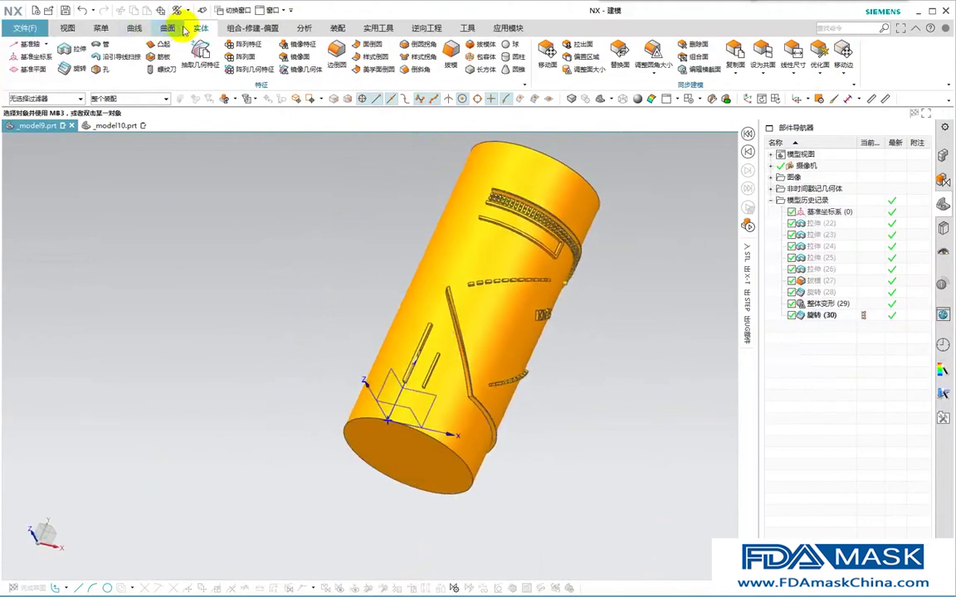
Step: Start Mirror Geometry and select all the wrapped pattern bodies, leaving the roller cylinder out of the selection
{"action": "left_click", "coordinate": [306, 28]}
{"action": "left_click", "coordinate": [202, 28]}
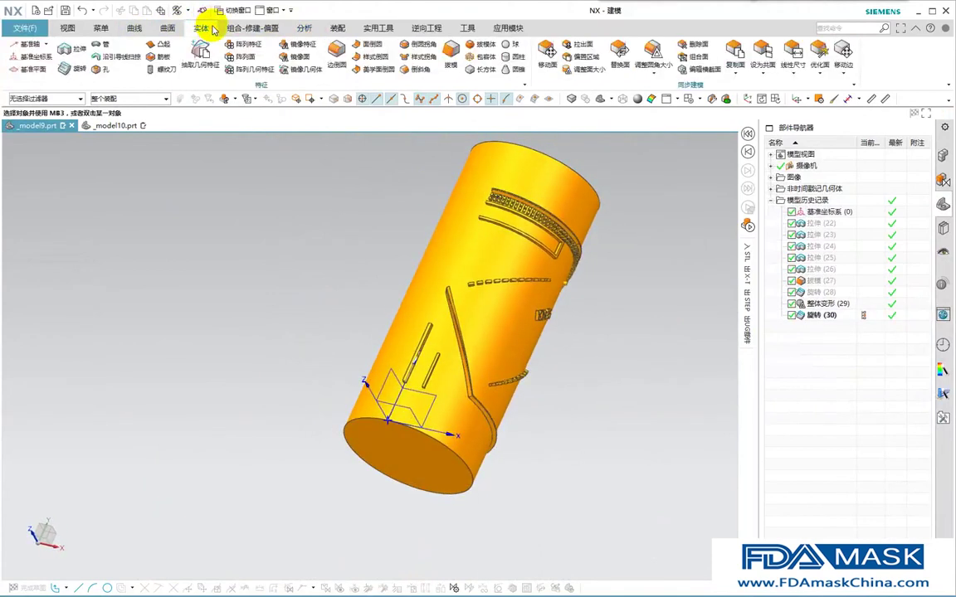
{"action": "left_click", "coordinate": [305, 71]}
{"action": "middle_click_drag", "start_coordinate": [482, 277], "coordinate": [474, 403]}
{"action": "left_click_drag", "start_coordinate": [474, 402], "coordinate": [406, 440]}
{"action": "left_click", "coordinate": [470, 437], "text": "shift"}
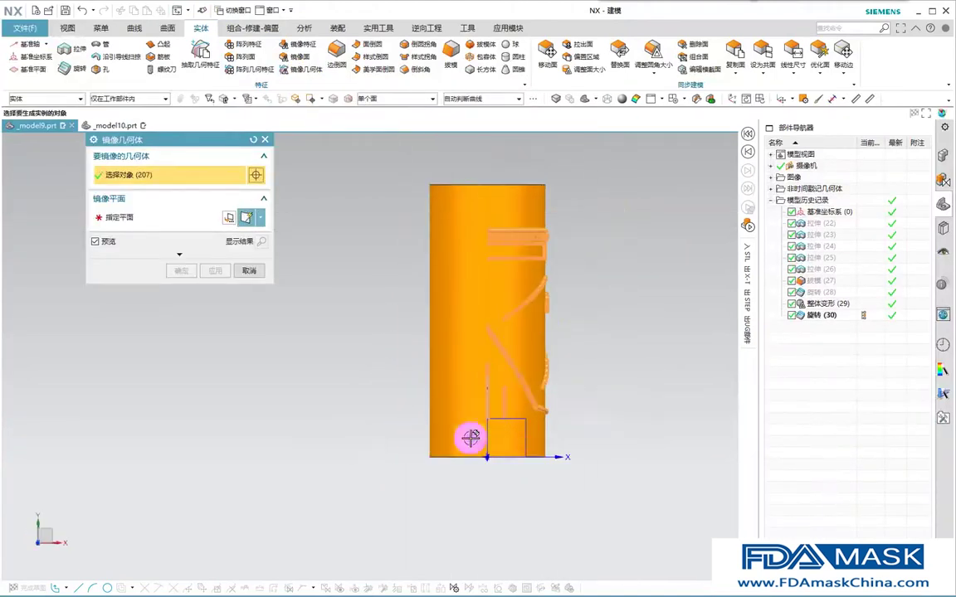
Step: Remove the raised KN95 letters from the set of bodies being mirrored
{"action": "scroll", "coordinate": [573, 355], "scroll_direction": "up", "scroll_amount": 3}
{"action": "middle_click_drag", "start_coordinate": [573, 355], "coordinate": [487, 348]}
{"action": "key", "text": "F8"}
{"action": "scroll", "coordinate": [463, 249], "scroll_direction": "up", "scroll_amount": 5}
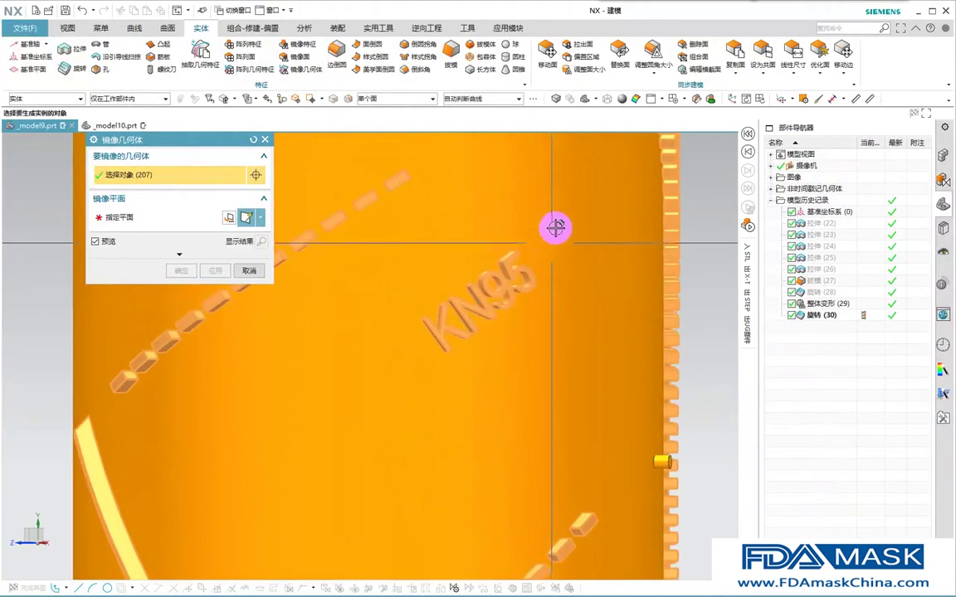
{"action": "scroll", "coordinate": [488, 266], "scroll_direction": "down", "scroll_amount": 6}
{"action": "middle_click_drag", "start_coordinate": [429, 421], "coordinate": [427, 347]}
{"action": "scroll", "coordinate": [582, 355], "scroll_direction": "up", "scroll_amount": 5}
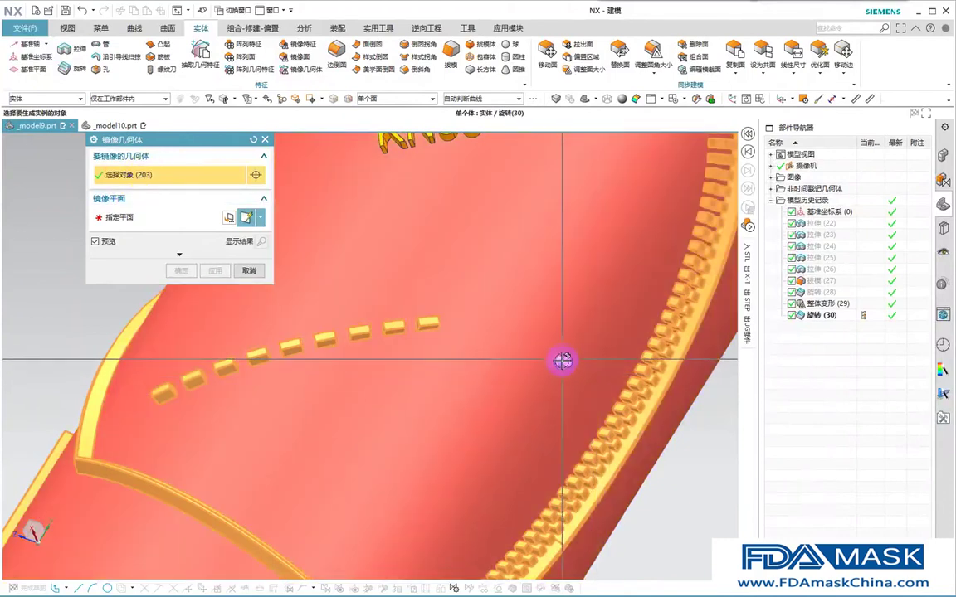
Step: Set the selection filter to no filter and add the small round pin on the roller surface to the mirror selection
{"action": "scroll", "coordinate": [564, 363], "scroll_direction": "up", "scroll_amount": 5}
{"action": "left_click", "coordinate": [550, 358]}
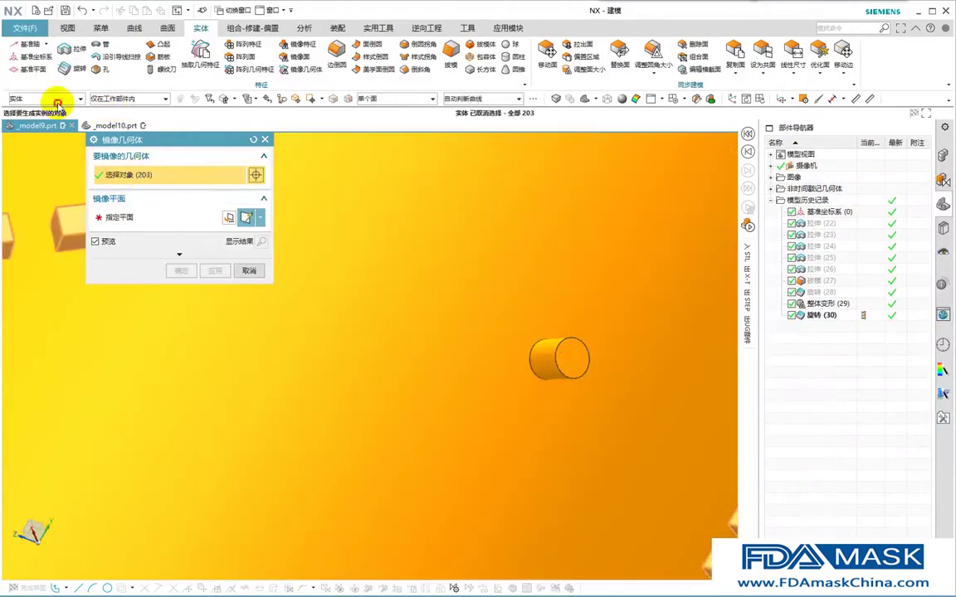
{"action": "left_click", "coordinate": [550, 355], "text": "shift"}
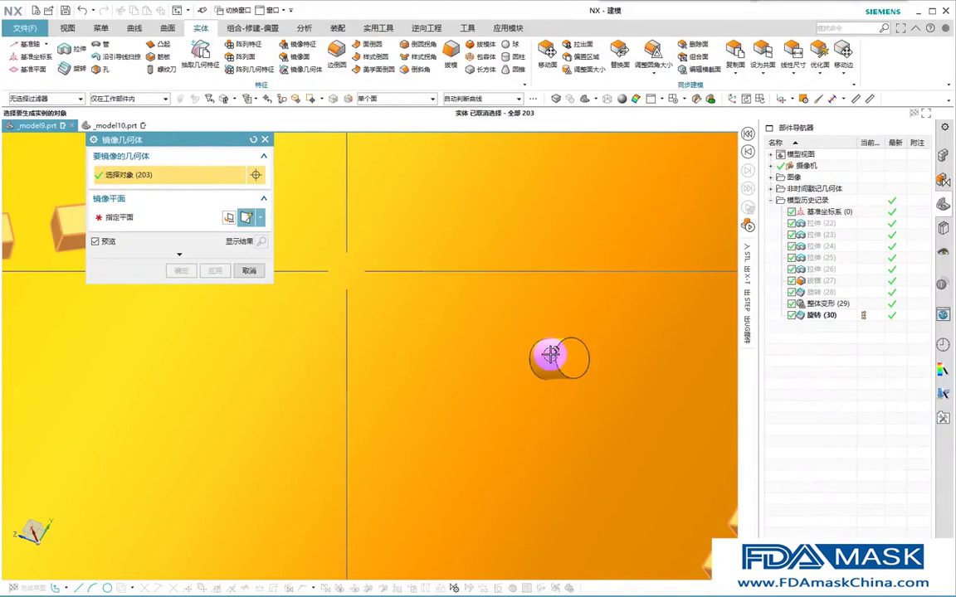
{"action": "left_click_drag", "start_coordinate": [644, 292], "coordinate": [477, 444]}
{"action": "scroll", "coordinate": [492, 255], "scroll_direction": "down", "scroll_amount": 5}
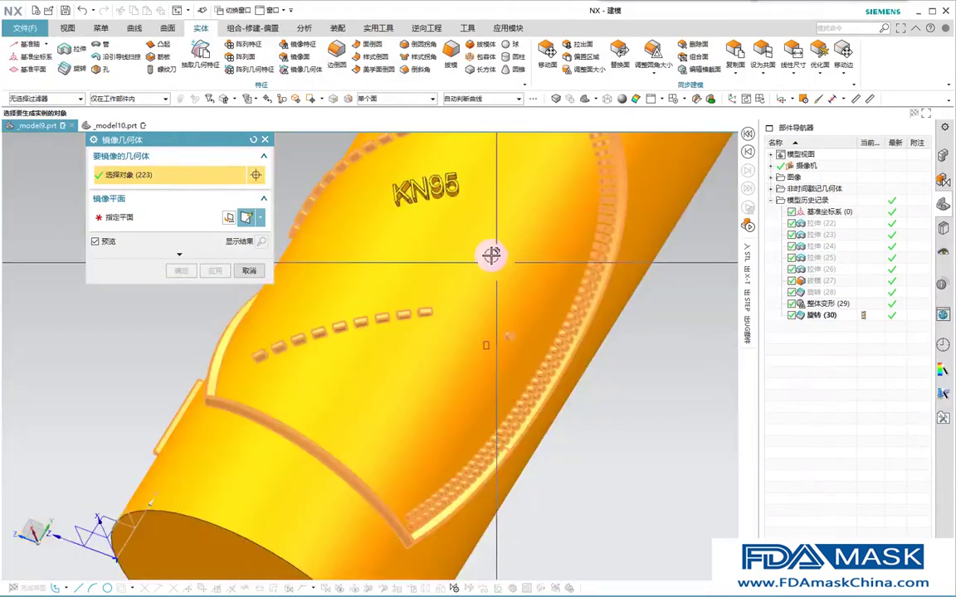
Step: Mirror the selected pattern geometry about the YZ plane of the datum coordinate system onto the roller's other half
{"action": "scroll", "coordinate": [492, 292], "scroll_direction": "down", "scroll_amount": 4}
{"action": "middle_click_drag", "start_coordinate": [495, 299], "coordinate": [440, 290]}
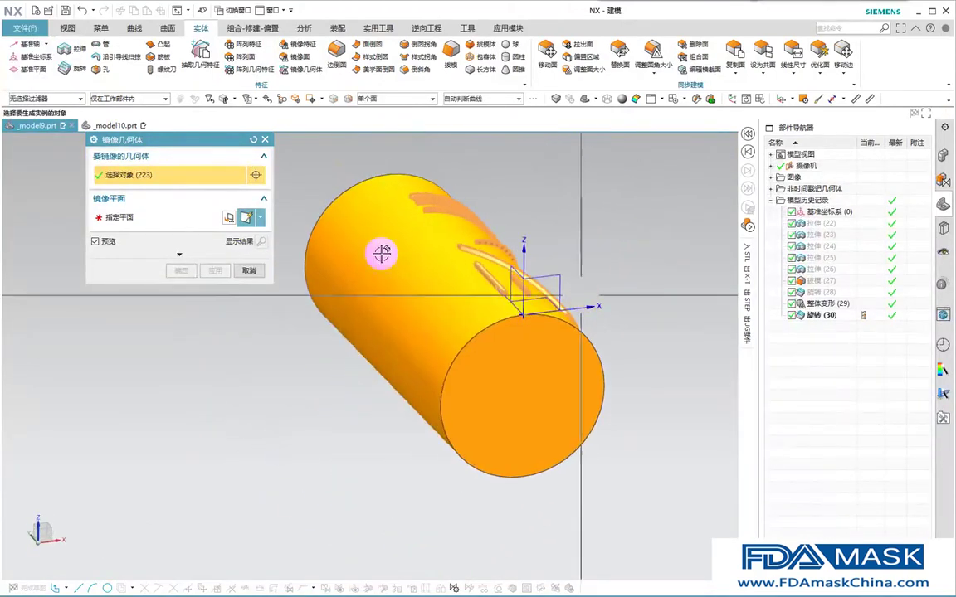
{"action": "left_click", "coordinate": [199, 221]}
{"action": "scroll", "coordinate": [532, 319], "scroll_direction": "up", "scroll_amount": 3}
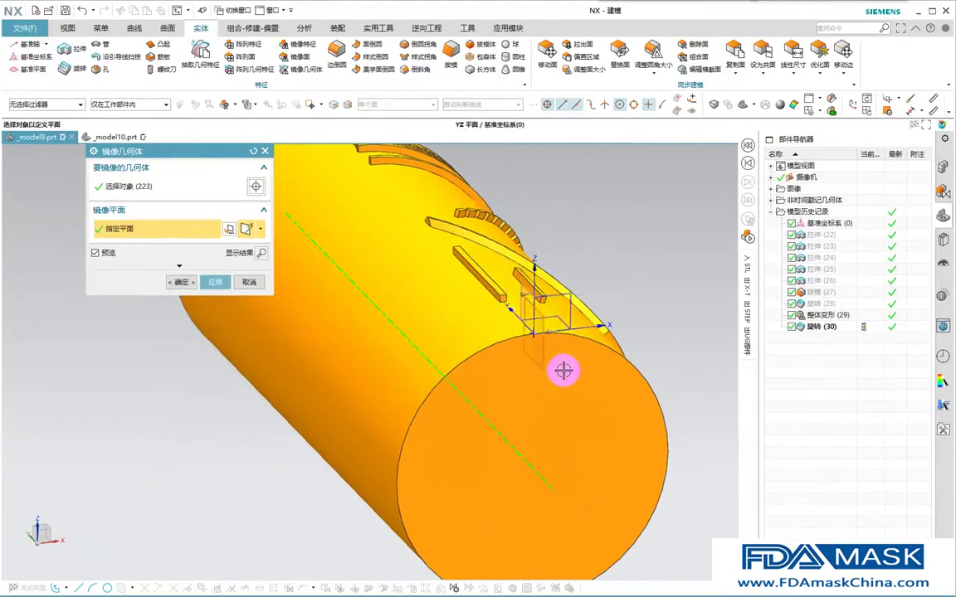
{"action": "left_click", "coordinate": [563, 370]}
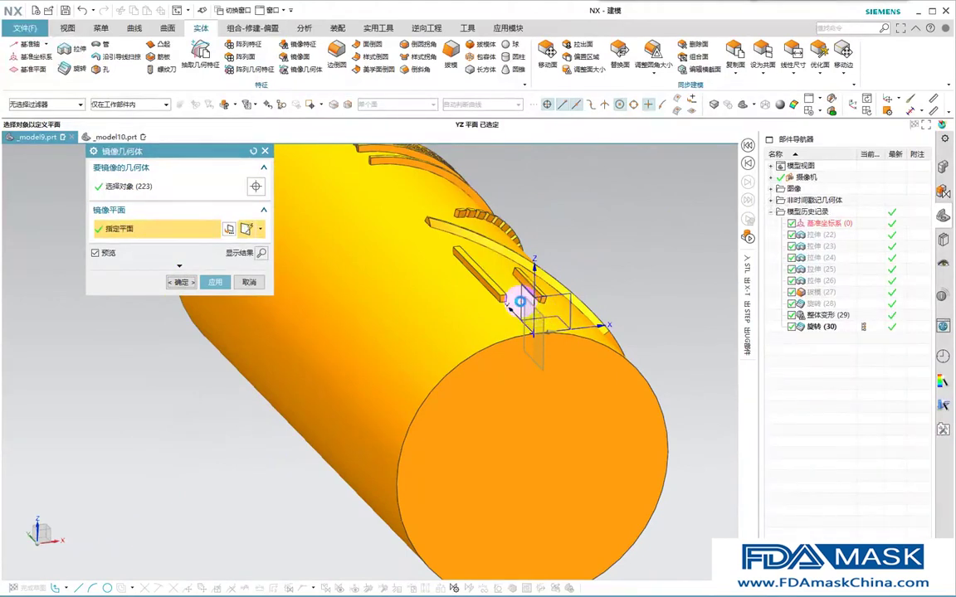
{"action": "middle_click", "coordinate": [516, 470]}
{"action": "scroll", "coordinate": [516, 470], "scroll_direction": "down", "scroll_amount": 2}
{"action": "middle_click_drag", "start_coordinate": [515, 469], "coordinate": [505, 504]}
{"action": "key", "text": "F8"}
{"action": "middle_click_drag", "start_coordinate": [565, 418], "coordinate": [581, 376]}
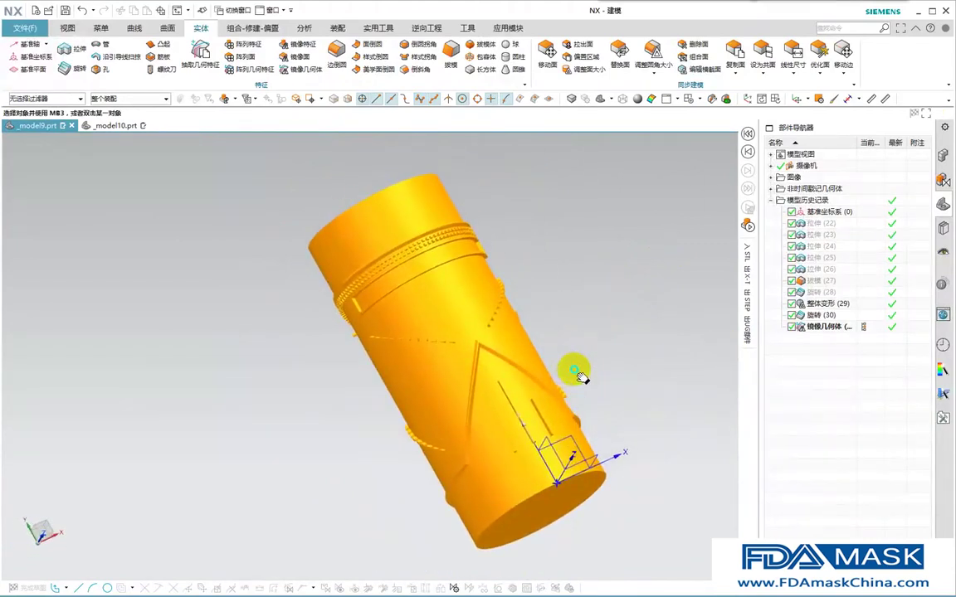